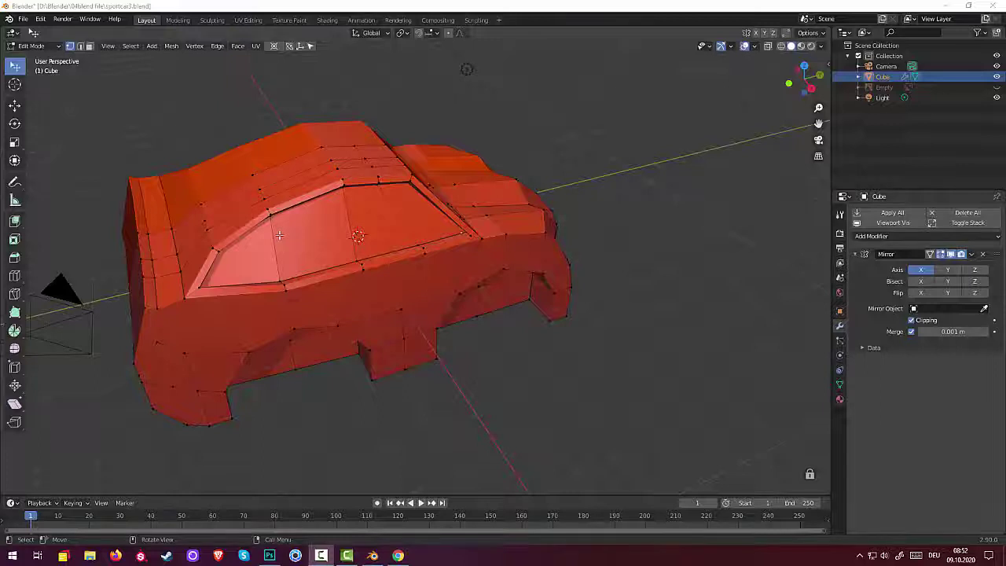
Cut a new edge across the side window face to split off a small quarter-window section
mouse_move(279, 235)
middle_mouse_down()
mouse_move(307, 221)
mouse_move(299, 226)
middle_mouse_up()
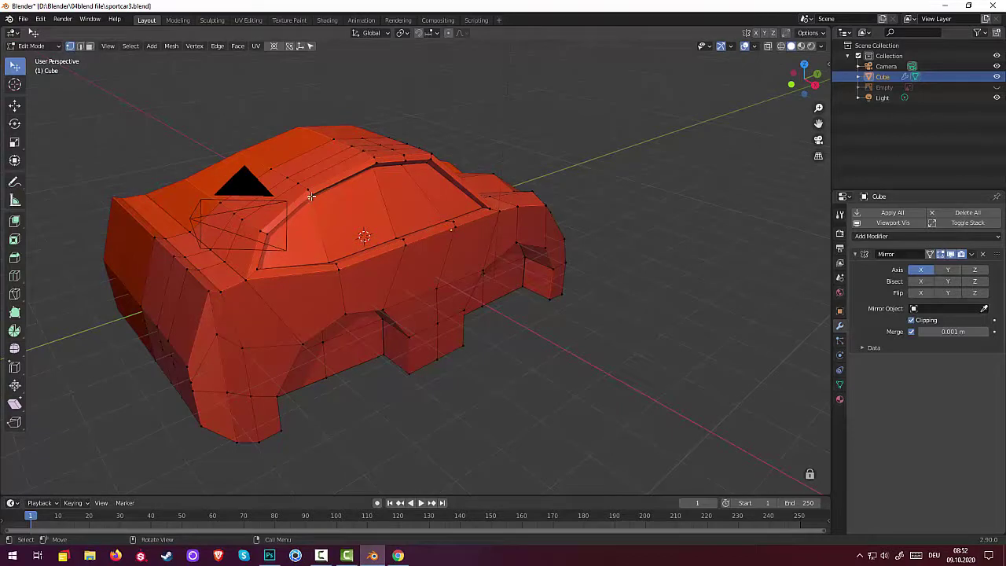
key("shift")
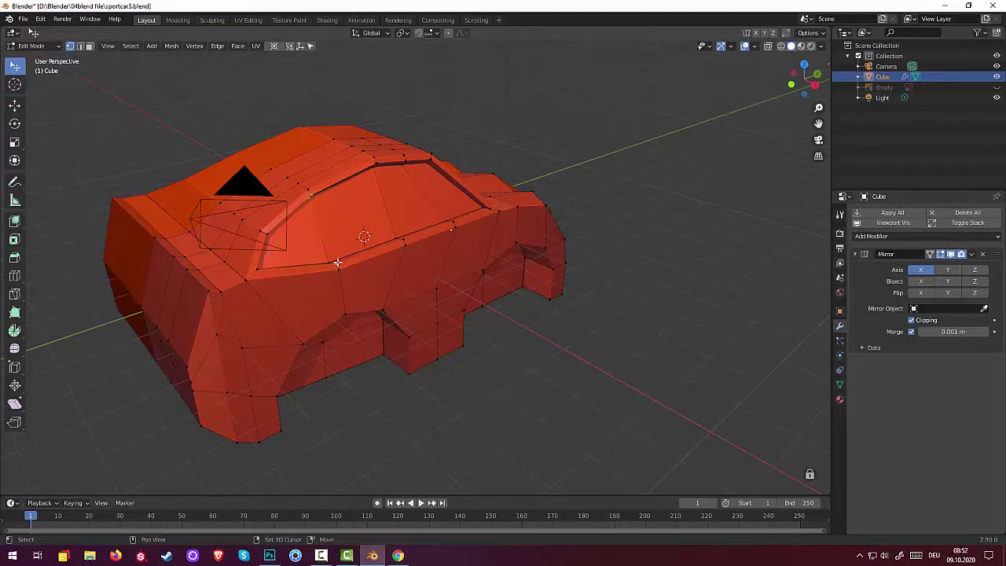
middle_click_drag(411, 292, 399, 292)
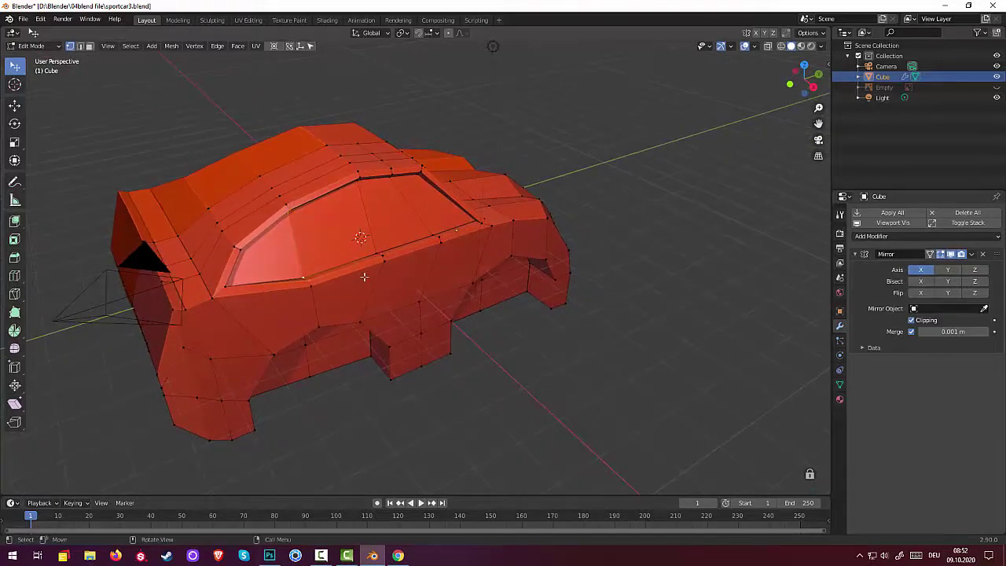
key("j")
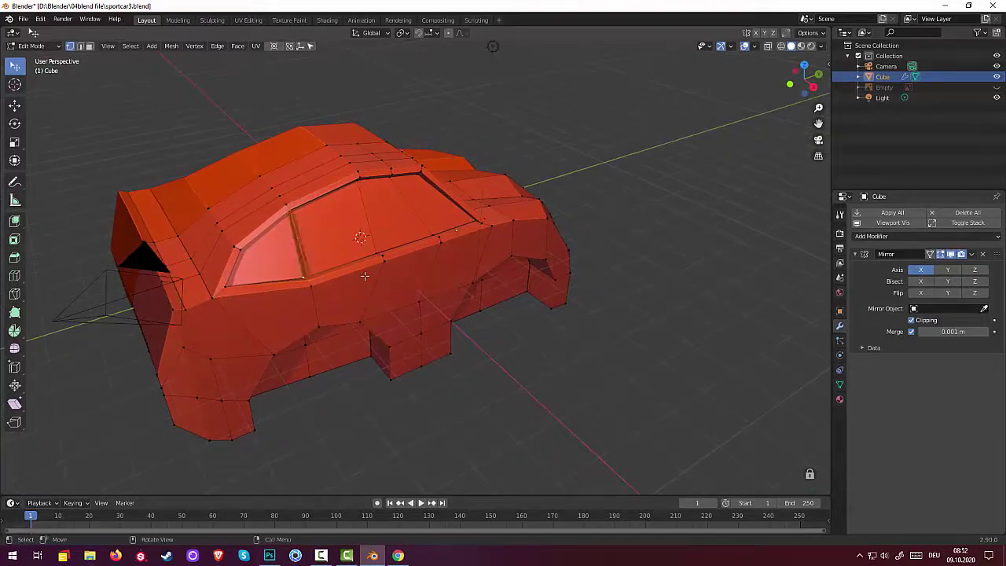
mouse_move(371, 265)
middle_mouse_down()
mouse_move(324, 265)
mouse_move(381, 262)
middle_mouse_up()
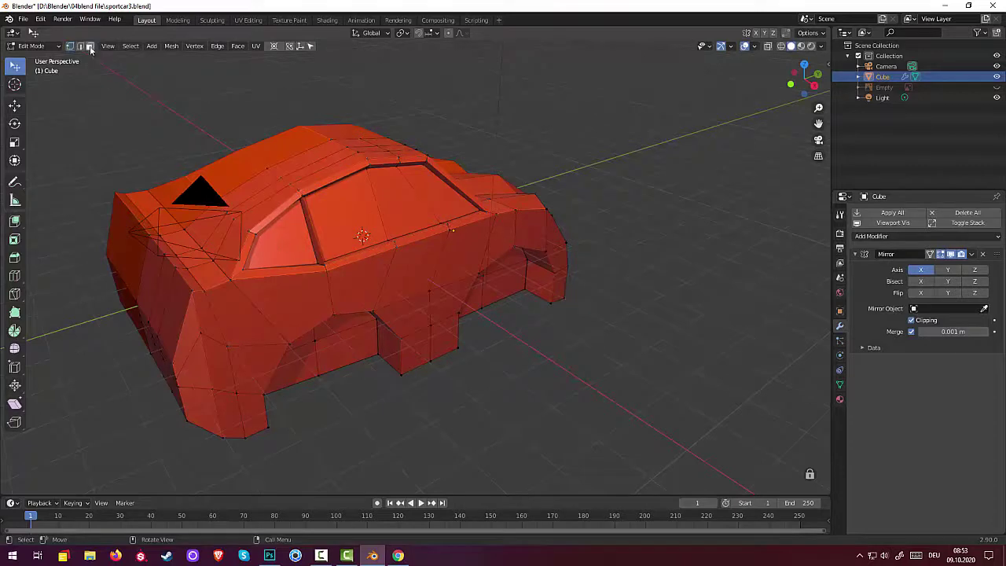
In Face select mode, delete the small quarter-window face
left_click(91, 47)
left_click(293, 237)
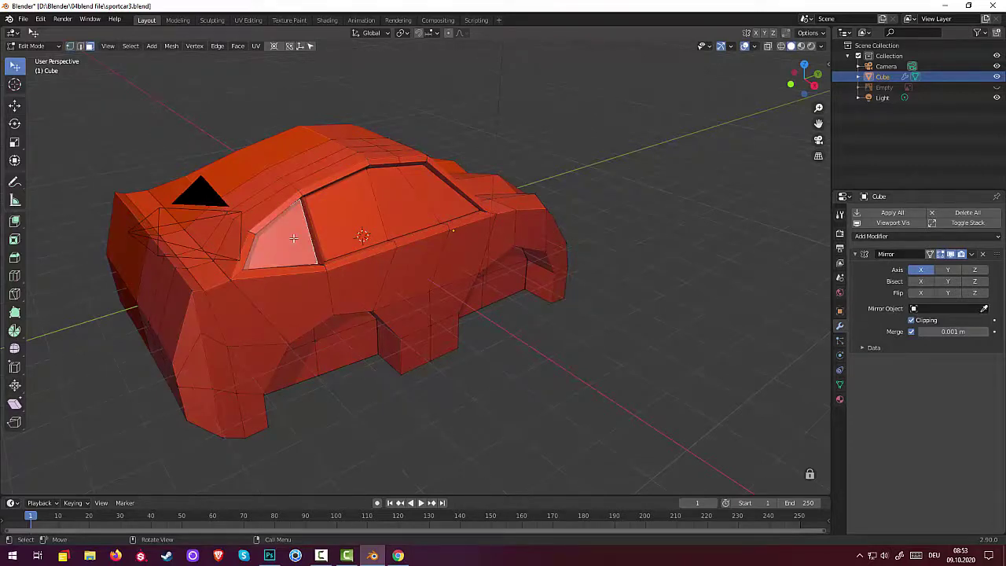
key("x")
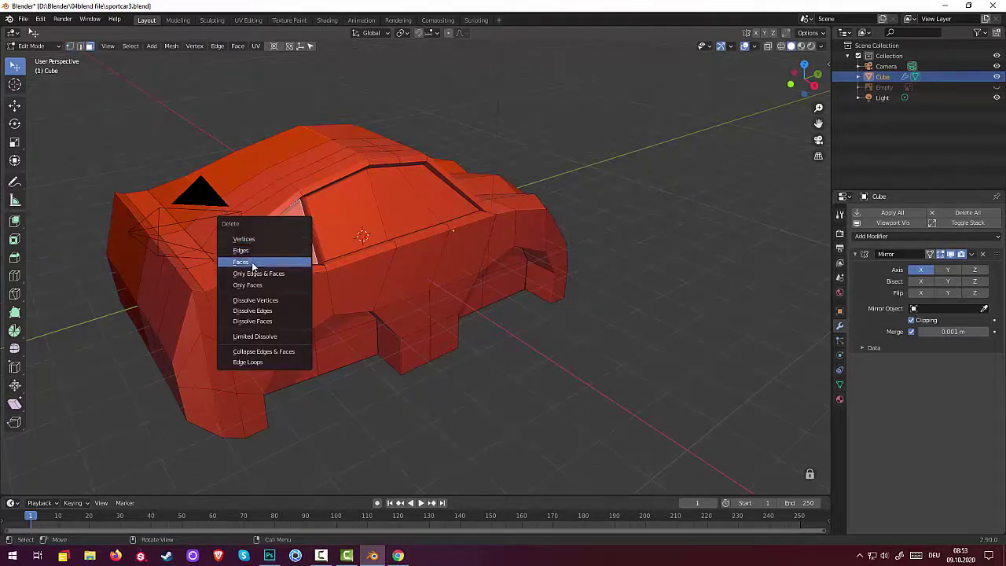
left_click(284, 262)
mouse_move(285, 262)
middle_mouse_down()
mouse_move(346, 287)
mouse_move(327, 279)
middle_mouse_up()
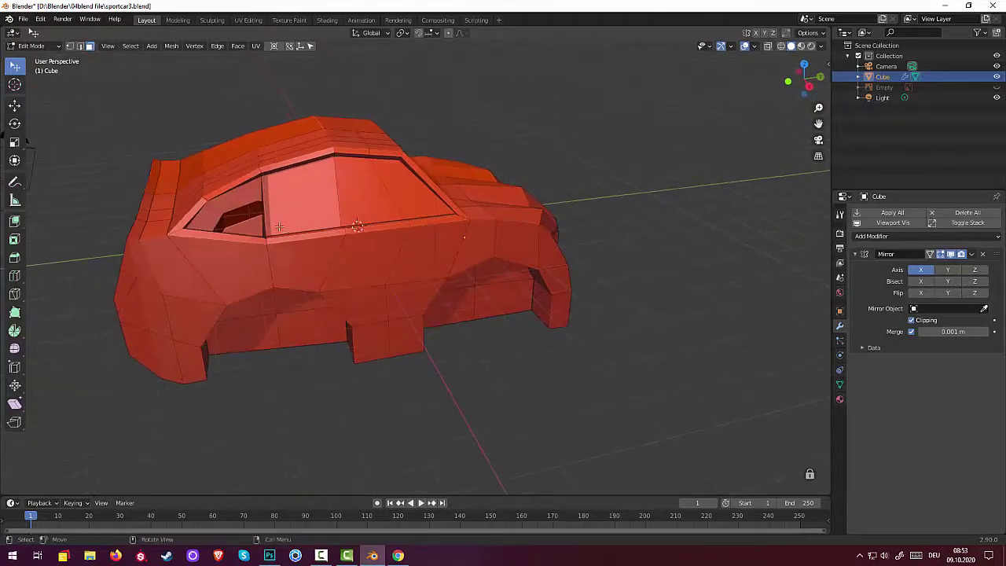
scroll(280, 227, "up", 3)
scroll(267, 207, "up", 2)
mouse_move(267, 206)
middle_mouse_down()
mouse_move(257, 197)
mouse_move(320, 194)
mouse_move(233, 132)
mouse_move(225, 112)
middle_mouse_up()
Select the window's top edge and pillar edge and delete their adjoining faces
left_click(234, 101)
left_click(253, 141, "shift")
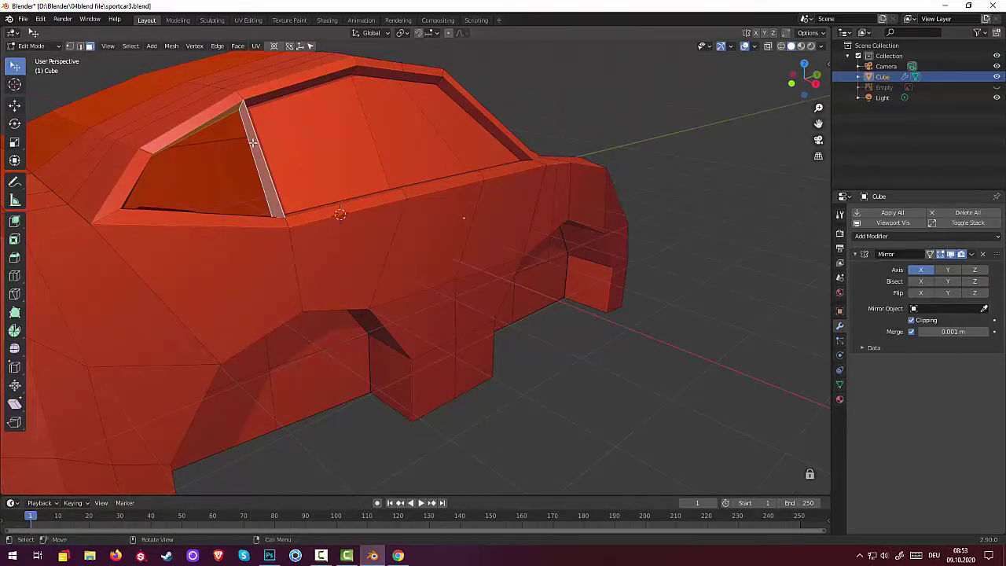
mouse_move(254, 152)
middle_mouse_down()
mouse_move(236, 165)
mouse_move(224, 149)
mouse_move(234, 147)
middle_mouse_up()
scroll(232, 167, "down", 3)
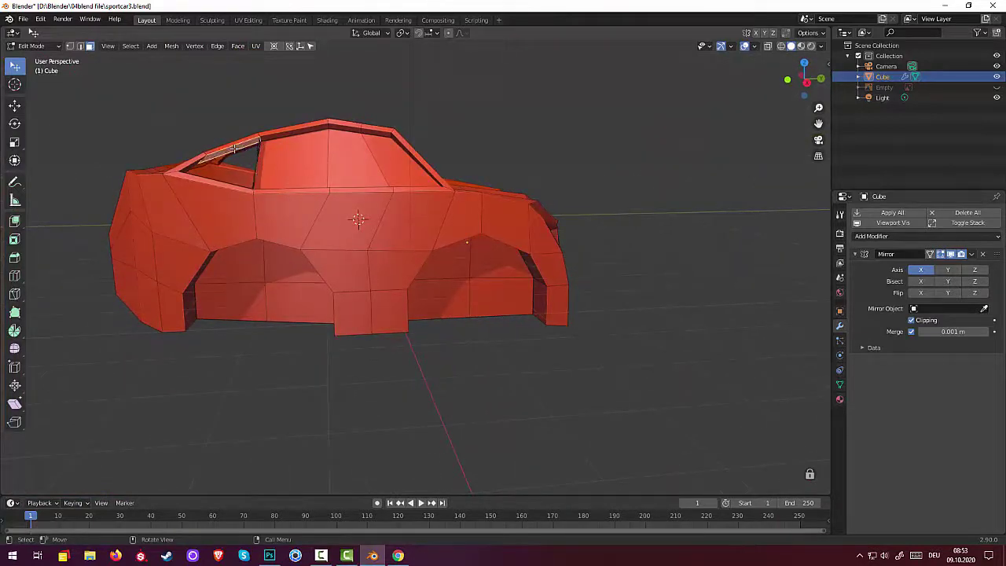
right_click(234, 150)
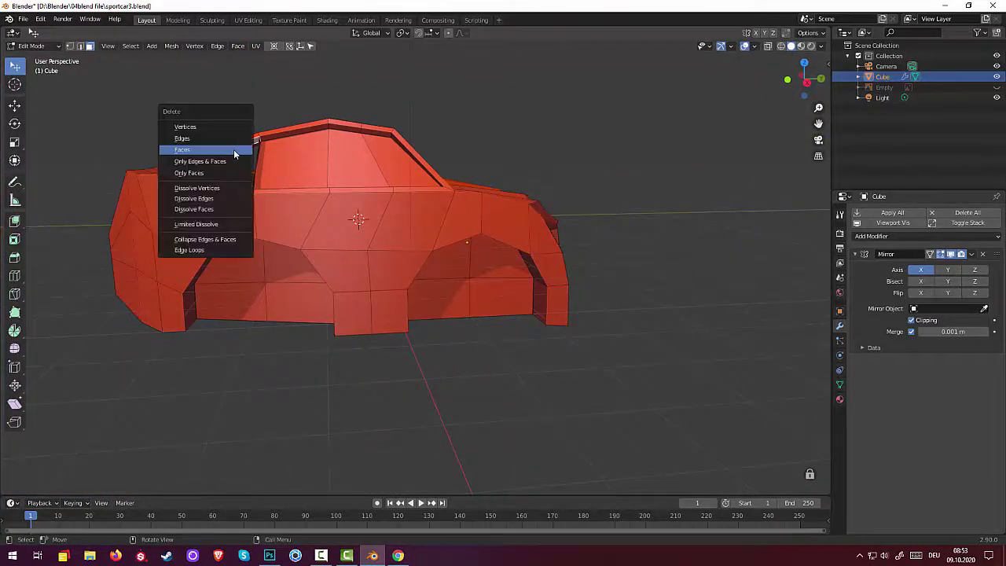
left_click(234, 150)
mouse_move(234, 149)
middle_mouse_down()
mouse_move(201, 189)
mouse_move(201, 173)
middle_mouse_up()
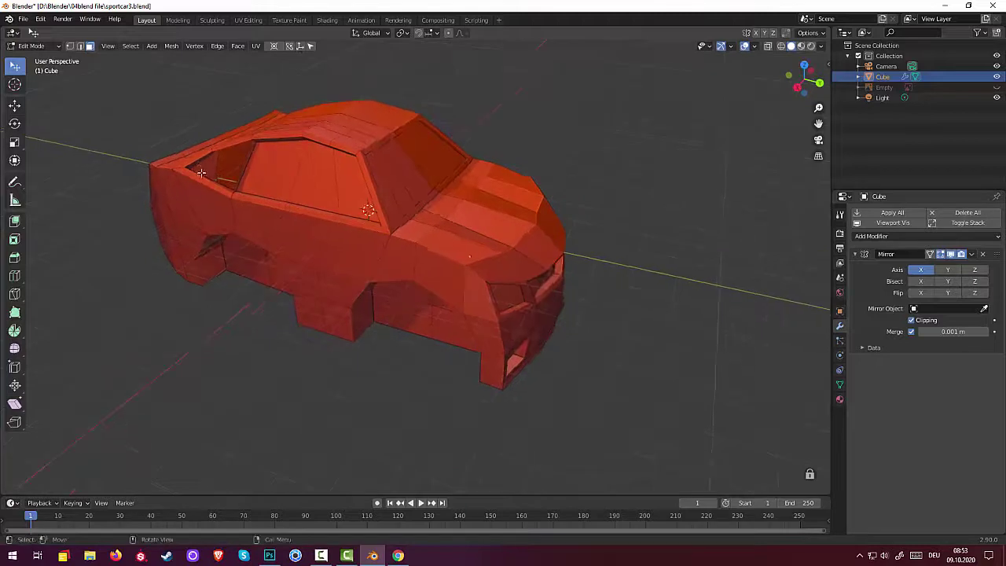
key("x")
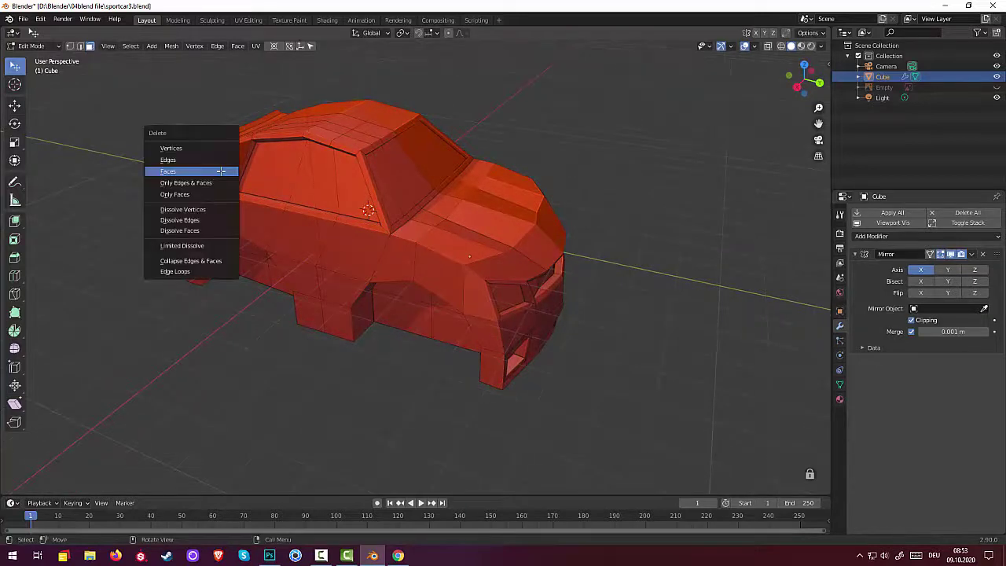
left_click(207, 170)
Delete the faces along the remaining side-window edge
middle_click_drag(233, 177, 234, 161)
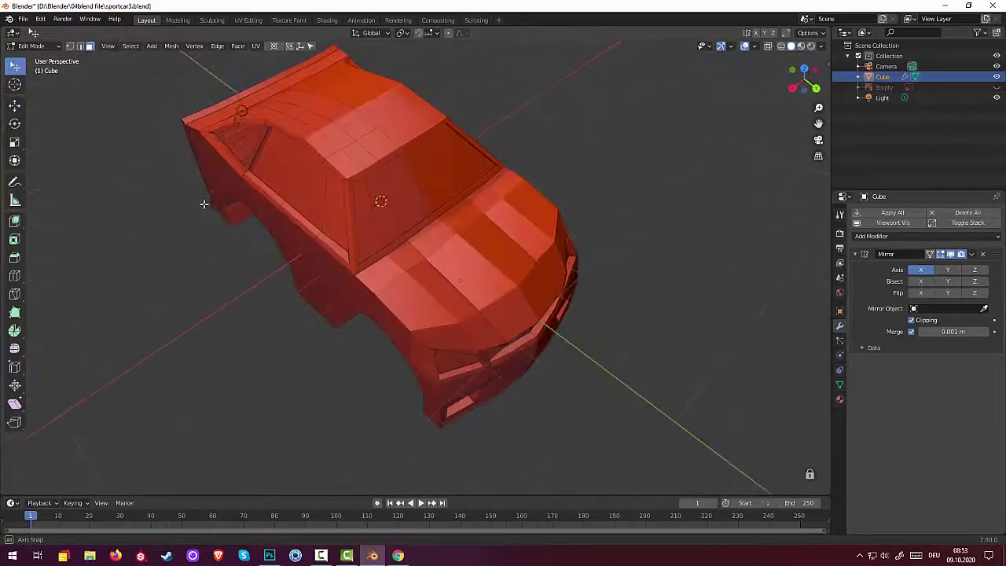
left_click(235, 159)
key("x")
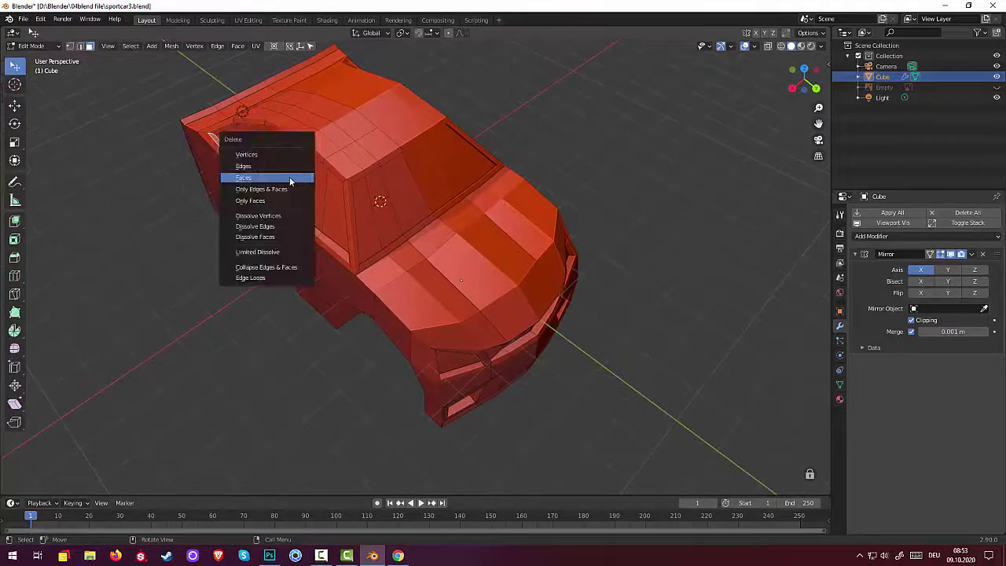
left_click(255, 182)
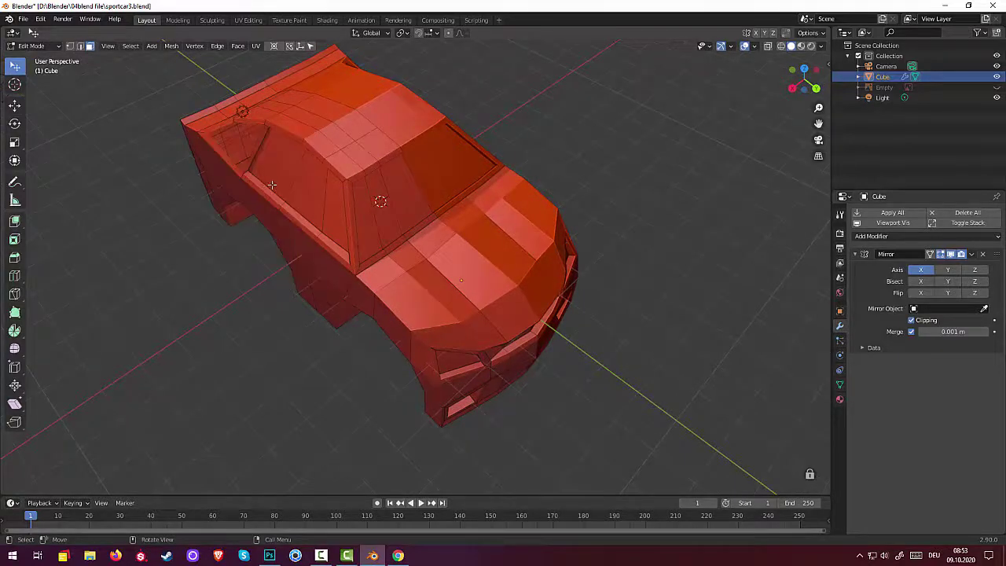
mouse_move(255, 182)
middle_mouse_down()
mouse_move(336, 155)
mouse_move(372, 173)
middle_mouse_up()
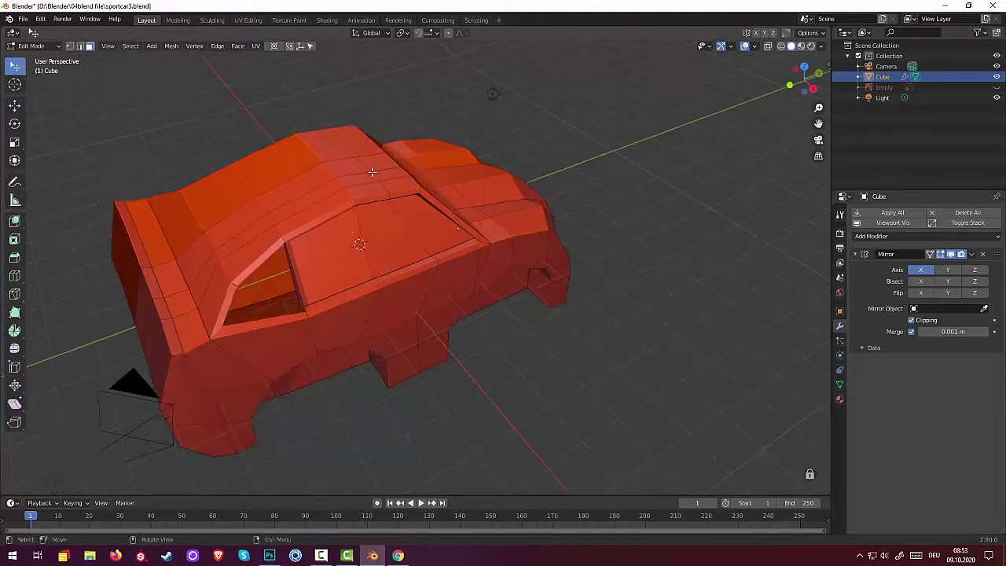
mouse_move(341, 343)
middle_mouse_down()
mouse_move(386, 344)
mouse_move(261, 323)
mouse_move(262, 334)
middle_mouse_up()
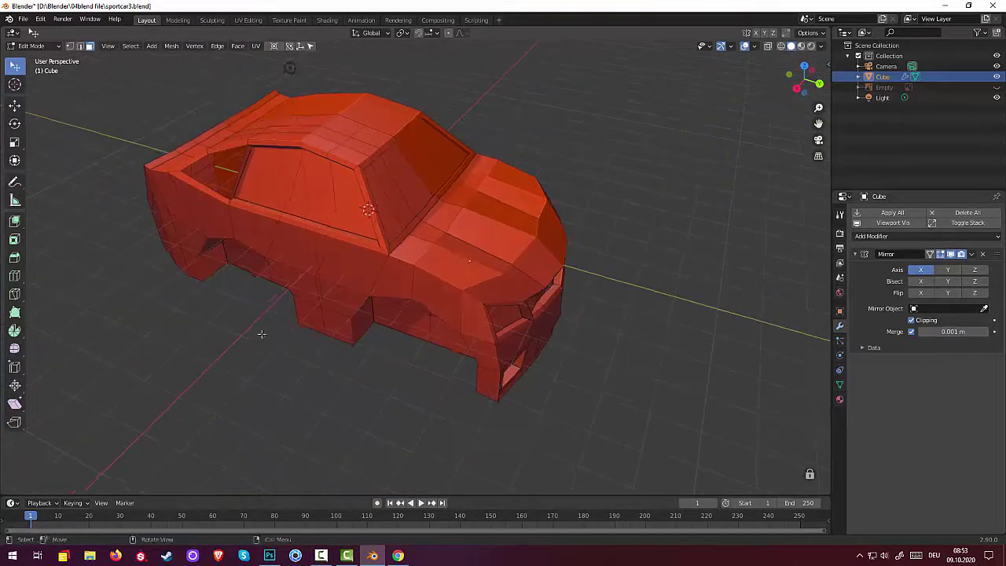
scroll(243, 193, "up", 3)
scroll(292, 213, "up", 2)
mouse_move(292, 213)
middle_mouse_down()
mouse_move(502, 337)
mouse_move(429, 307)
mouse_move(459, 306)
mouse_move(427, 389)
mouse_move(415, 355)
mouse_move(497, 339)
middle_mouse_up()
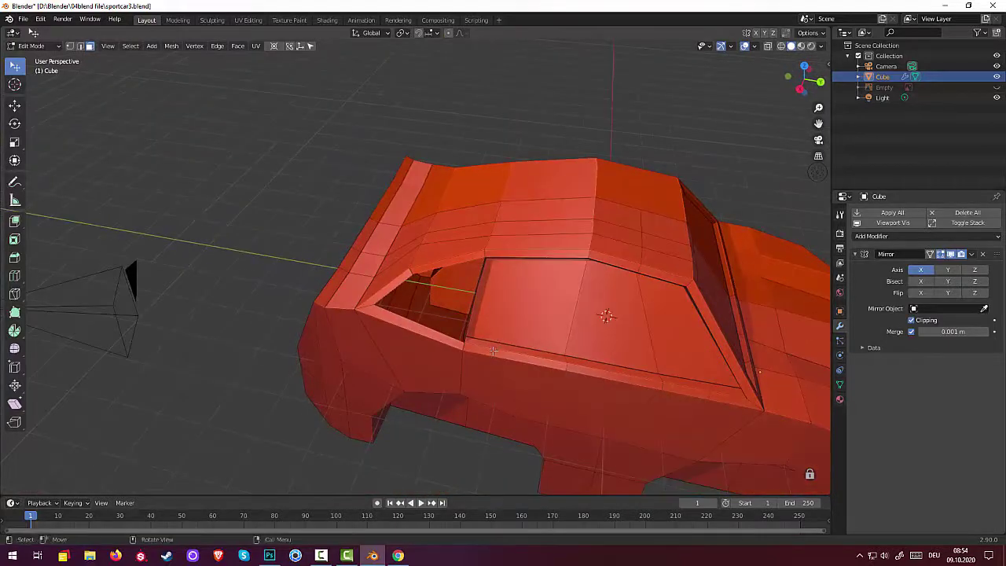
Delete the thin frame faces along the lower edge and beside the side-window opening
left_click(405, 320)
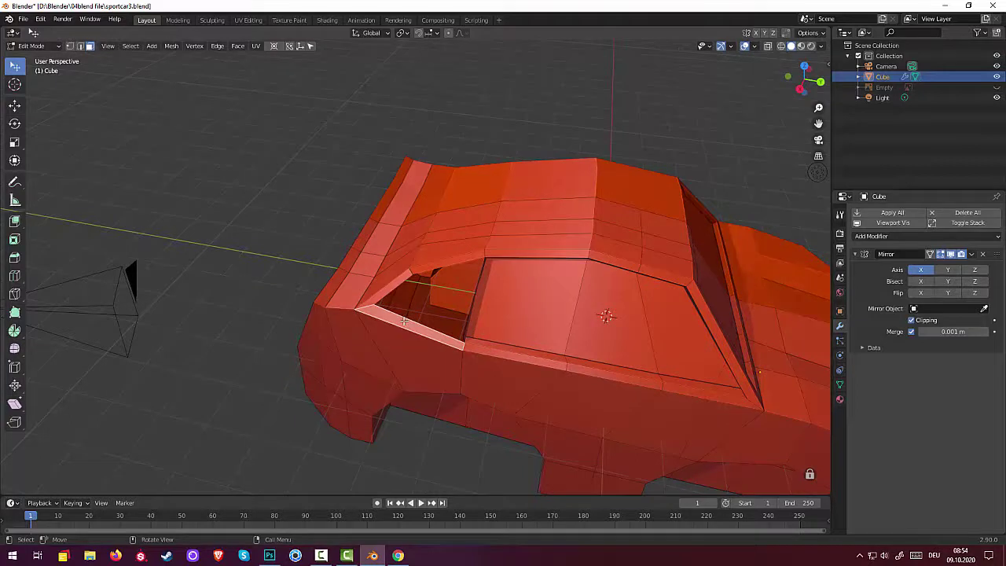
key("x")
left_click(404, 320)
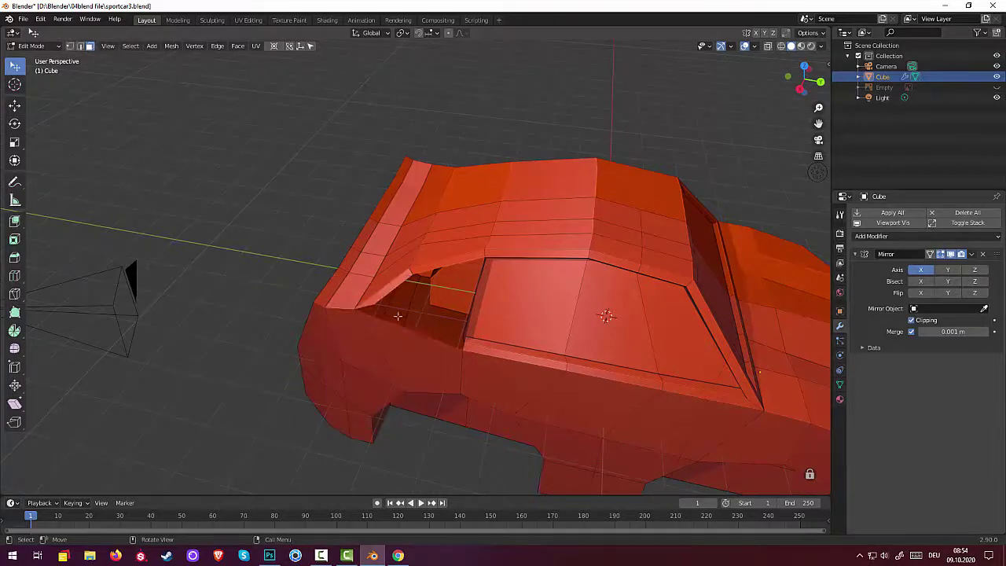
left_click(386, 291)
key("x")
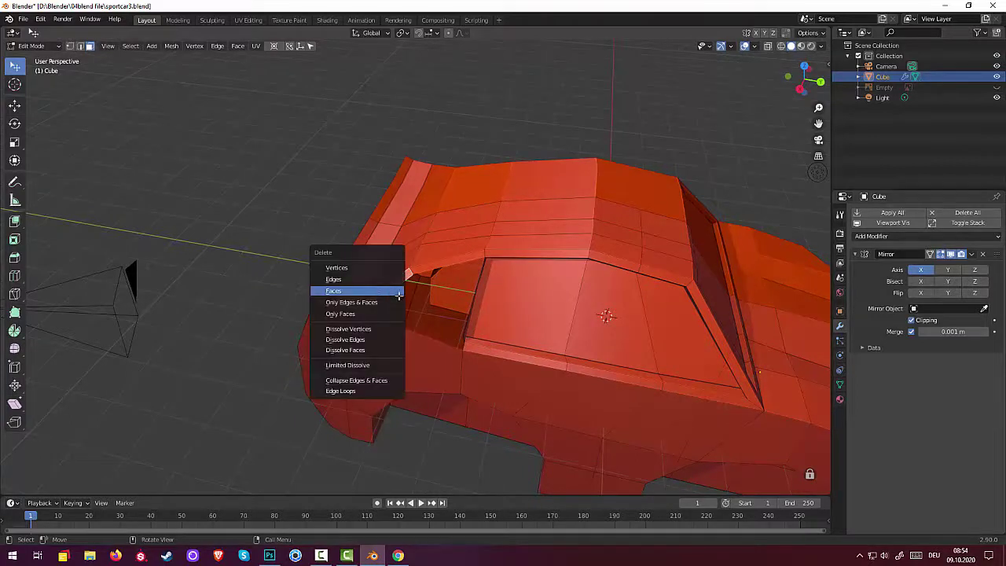
left_click(398, 291)
left_click(437, 268)
key("x")
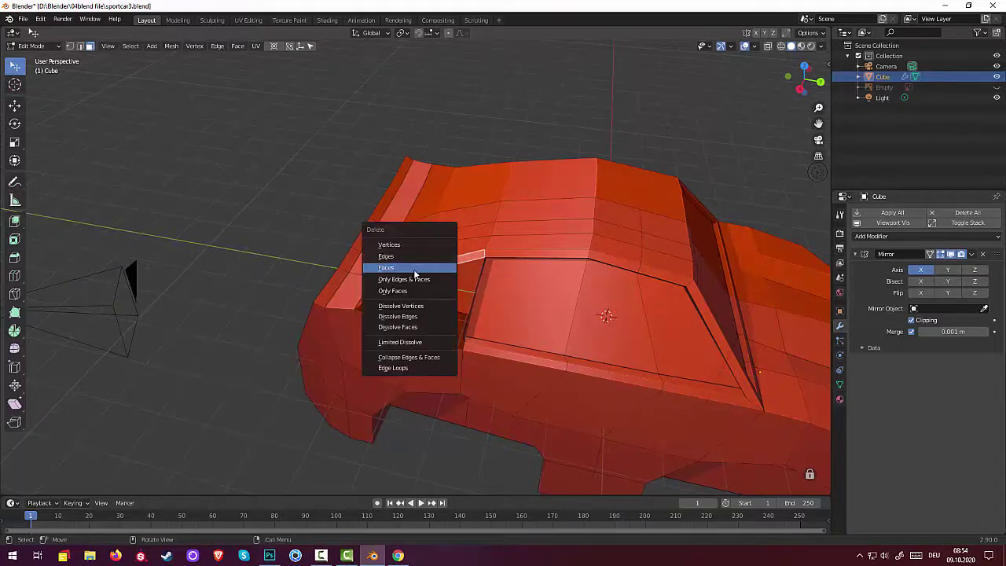
left_click(415, 268)
mouse_move(415, 271)
middle_mouse_down()
mouse_move(456, 270)
mouse_move(490, 300)
mouse_move(527, 285)
mouse_move(472, 289)
middle_mouse_up()
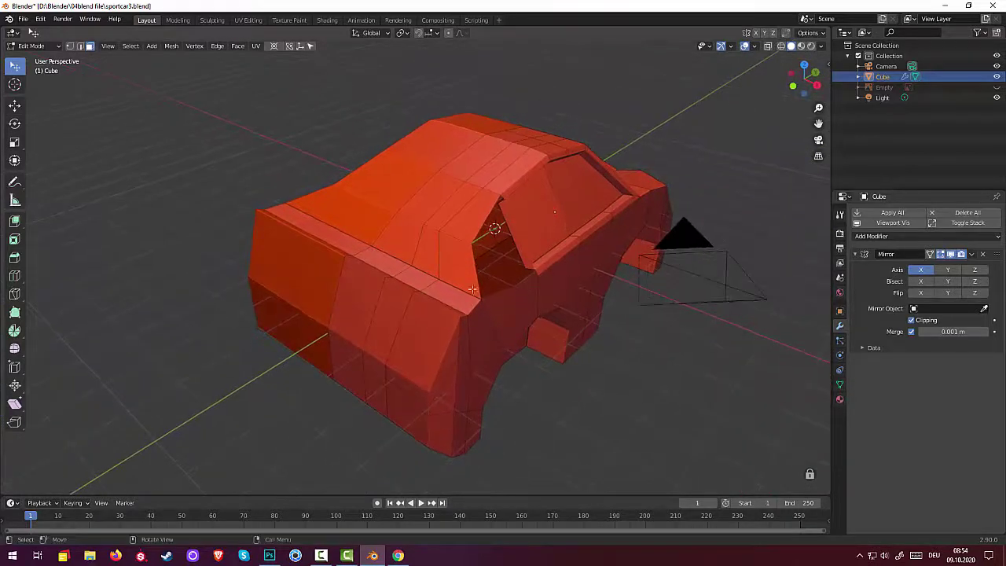
Delete the thin door-pillar strip between the quarter-window opening and the side window
left_click(518, 247)
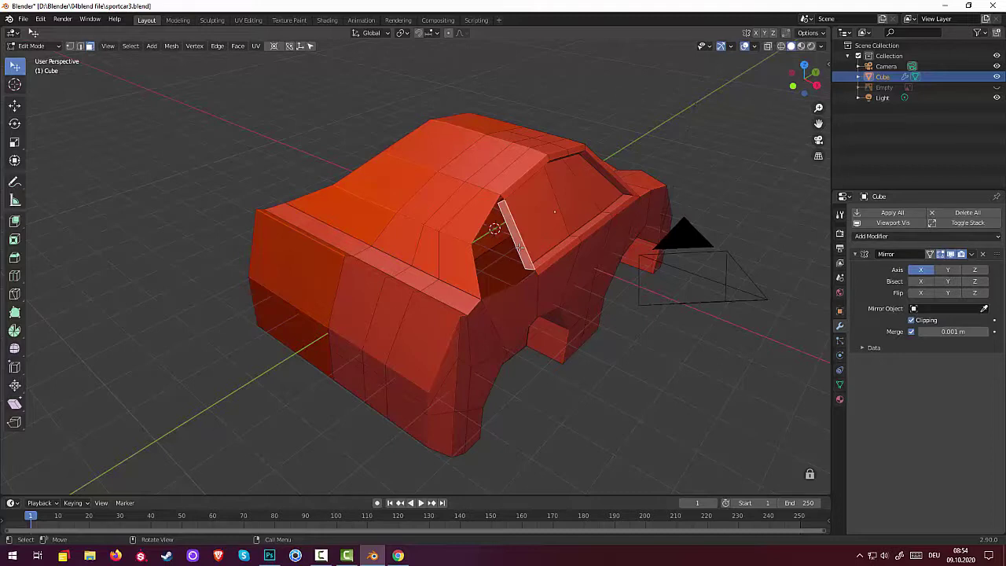
key("x")
key("x")
left_click(510, 255)
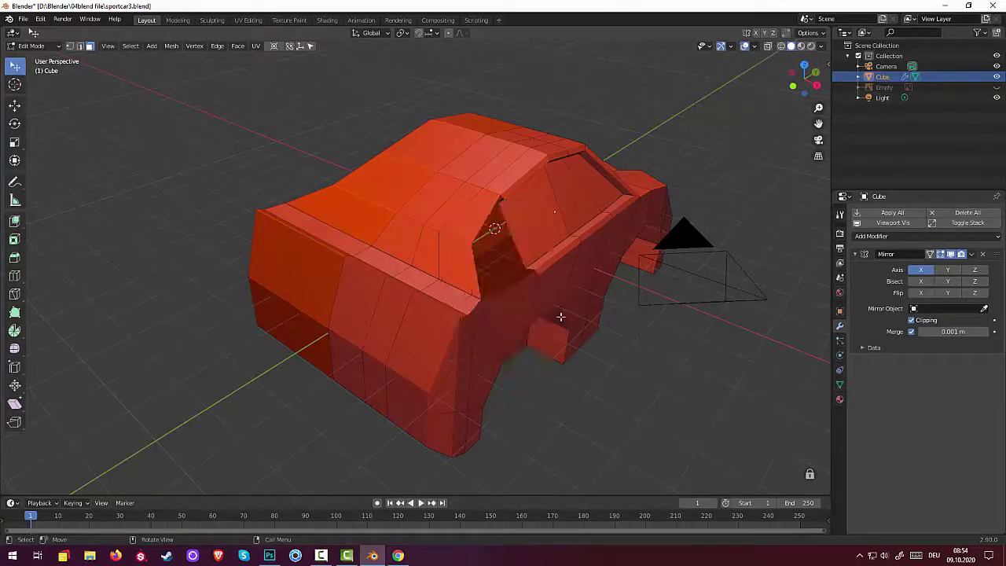
mouse_move(599, 341)
middle_mouse_down()
mouse_move(544, 333)
mouse_move(478, 344)
middle_mouse_up()
scroll(613, 321, "up", 4)
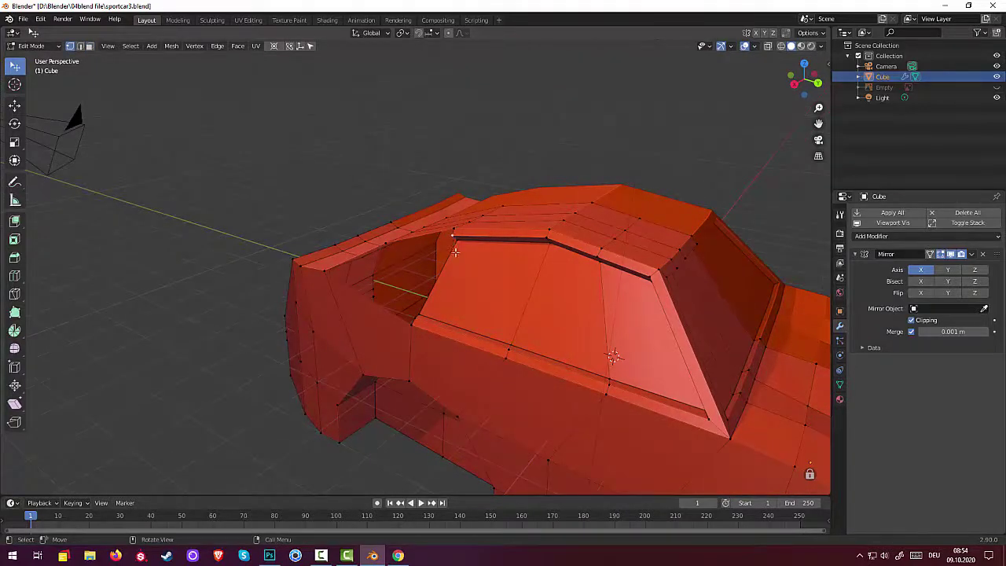
Move the side window's front pillar edge slightly to adjust the window's front outline
key("shift")
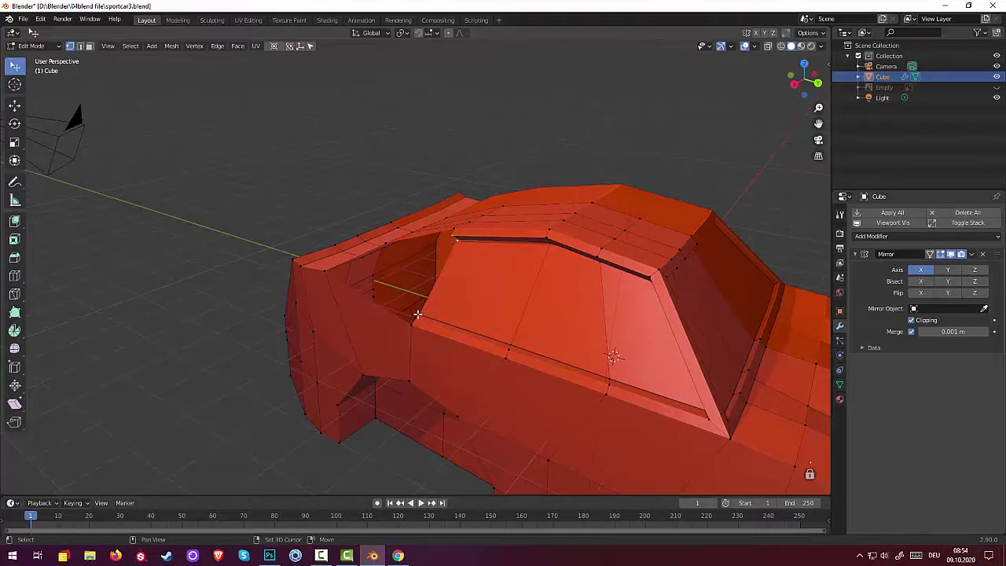
left_click(494, 314)
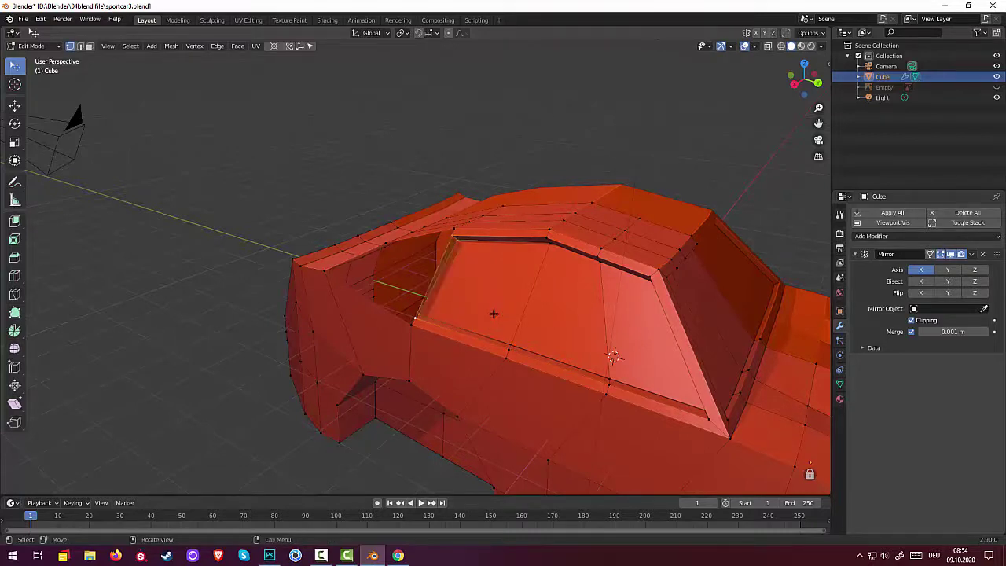
mouse_move(490, 309)
middle_mouse_down()
mouse_move(416, 315)
mouse_move(445, 311)
middle_mouse_up()
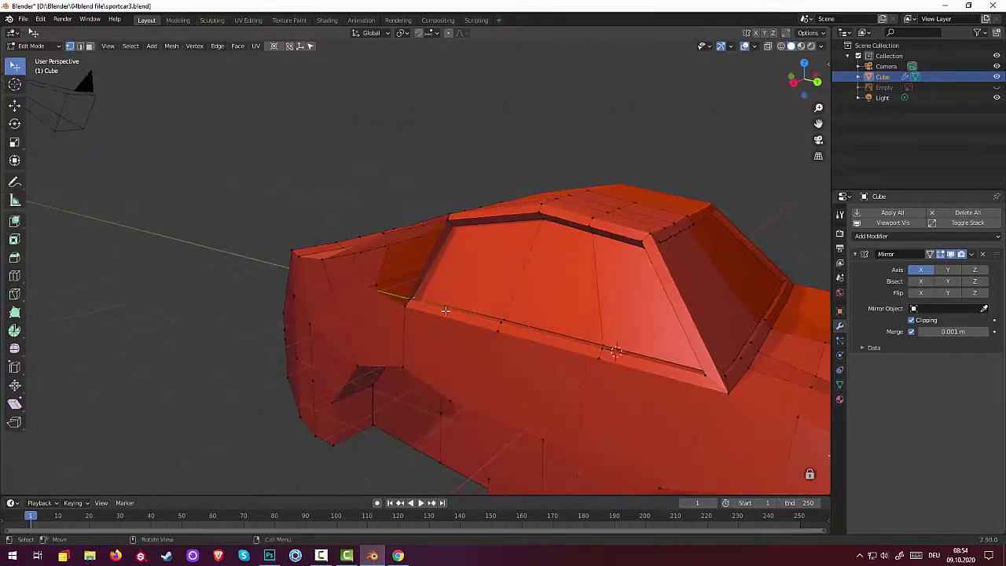
key("g")
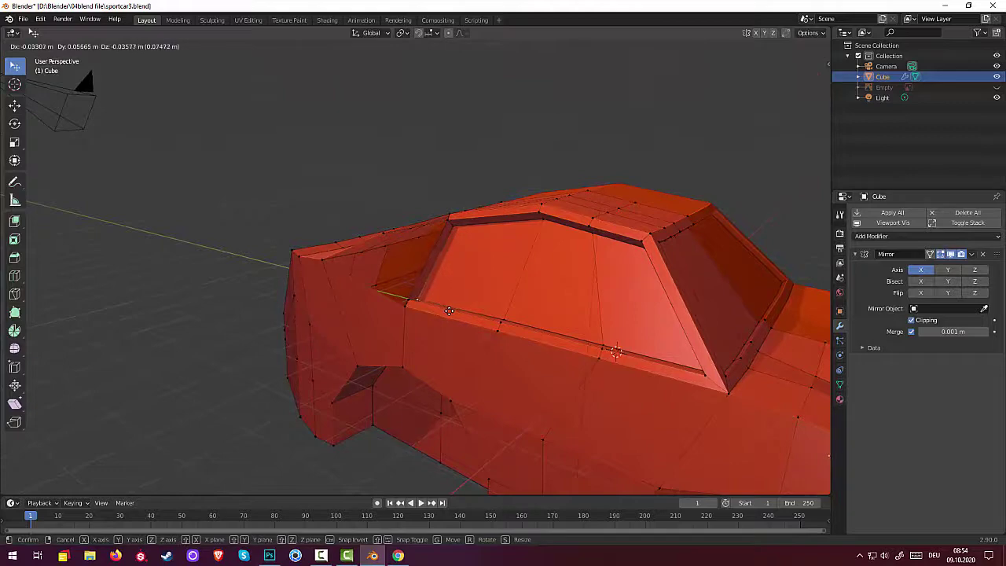
left_click(449, 310)
mouse_move(449, 310)
middle_mouse_down()
mouse_move(548, 309)
mouse_move(494, 313)
middle_mouse_up()
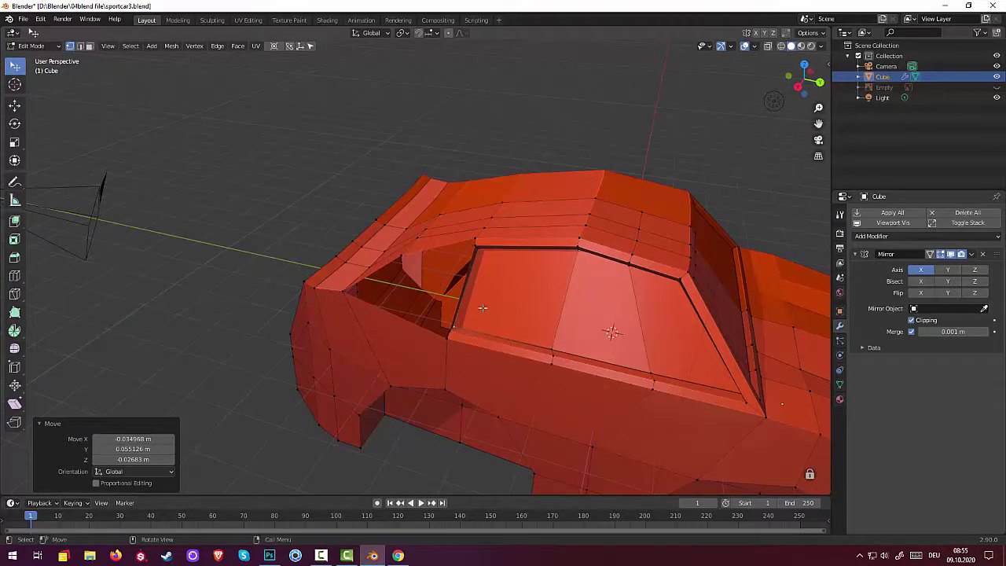
Fill the gap ahead of the side window into a solid panel from its bordering edge
mouse_move(466, 278)
middle_mouse_down()
mouse_move(450, 234)
mouse_move(498, 246)
middle_mouse_up()
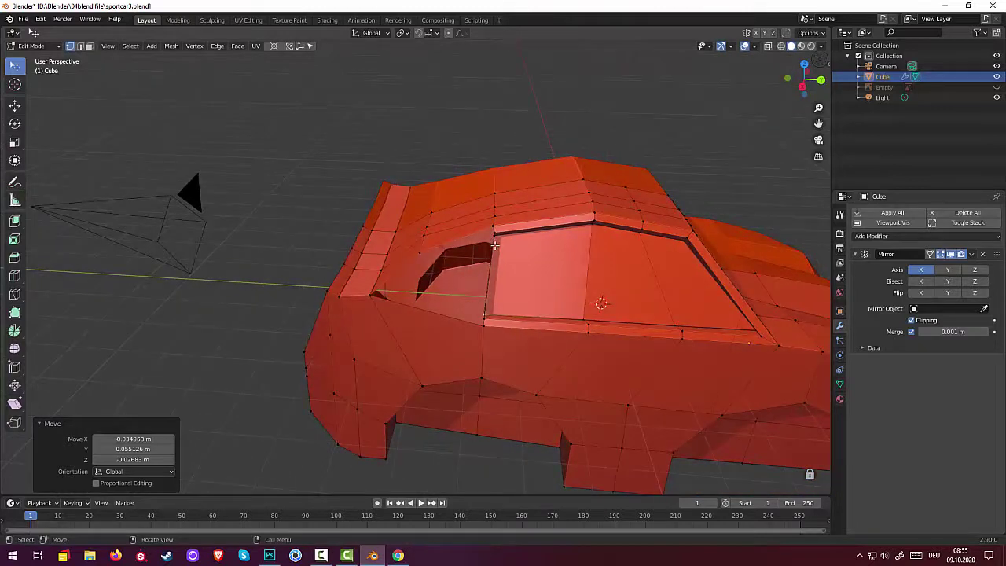
left_click(421, 255)
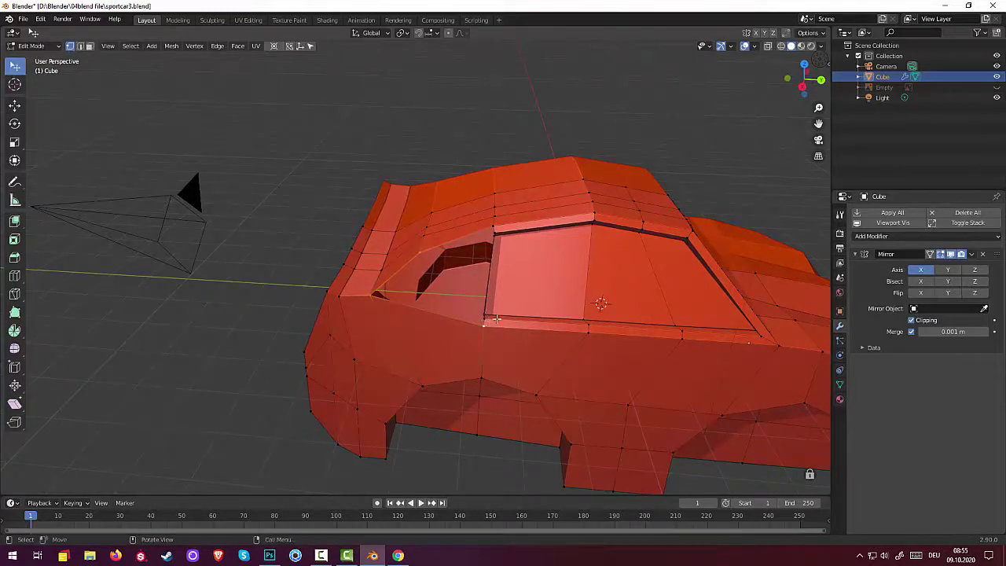
mouse_move(507, 284)
middle_mouse_down()
mouse_move(534, 300)
mouse_move(496, 218)
middle_mouse_up()
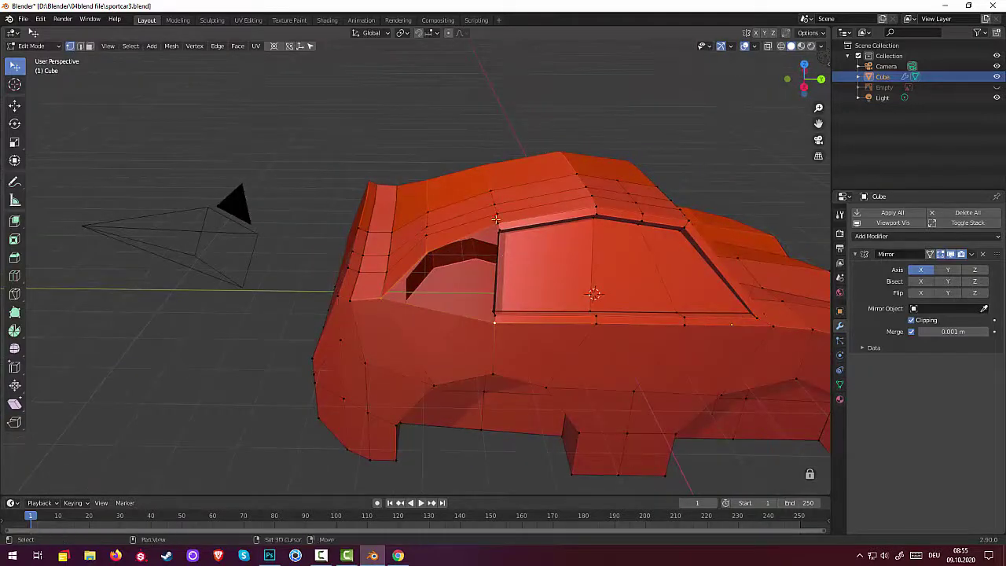
mouse_move(563, 273)
middle_mouse_down()
mouse_move(511, 273)
mouse_move(549, 274)
middle_mouse_up()
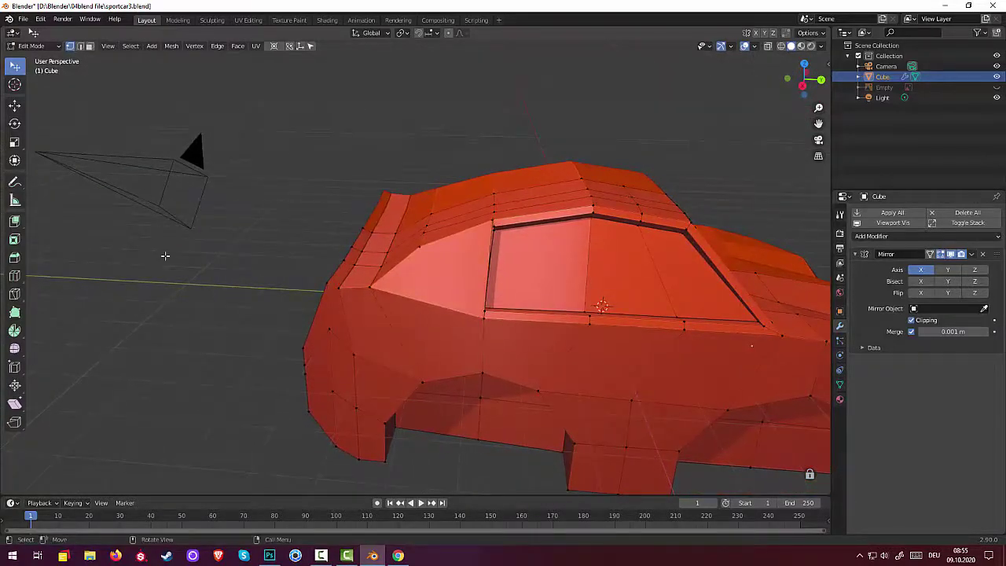
mouse_move(165, 255)
middle_mouse_down()
mouse_move(73, 254)
mouse_move(73, 268)
mouse_move(194, 271)
middle_mouse_up()
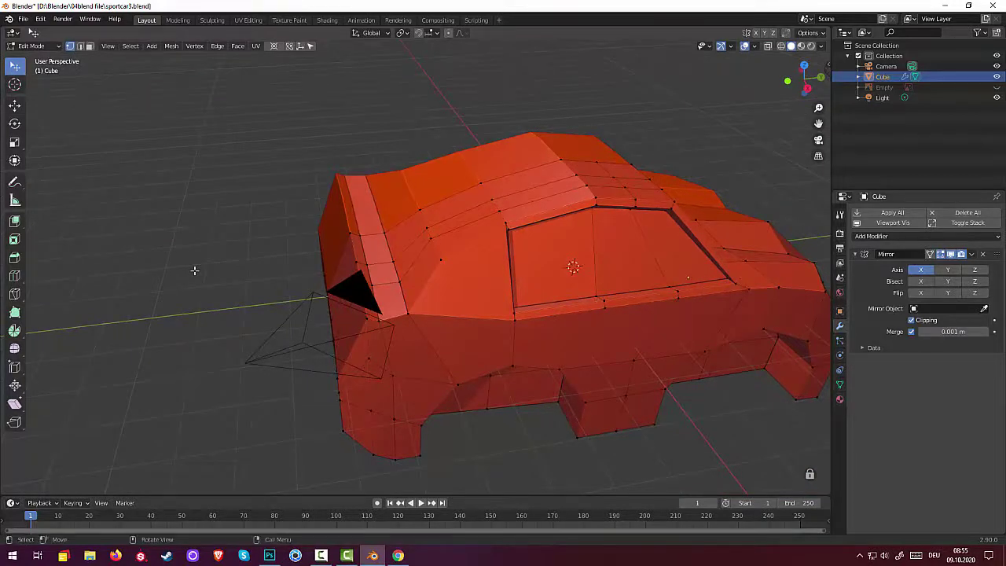
mouse_move(255, 255)
middle_mouse_down()
mouse_move(333, 231)
mouse_move(281, 238)
mouse_move(279, 259)
mouse_move(344, 234)
mouse_move(556, 264)
mouse_move(712, 229)
mouse_move(681, 243)
mouse_move(674, 234)
mouse_move(502, 338)
middle_mouse_up()
scroll(503, 338, "up", 2)
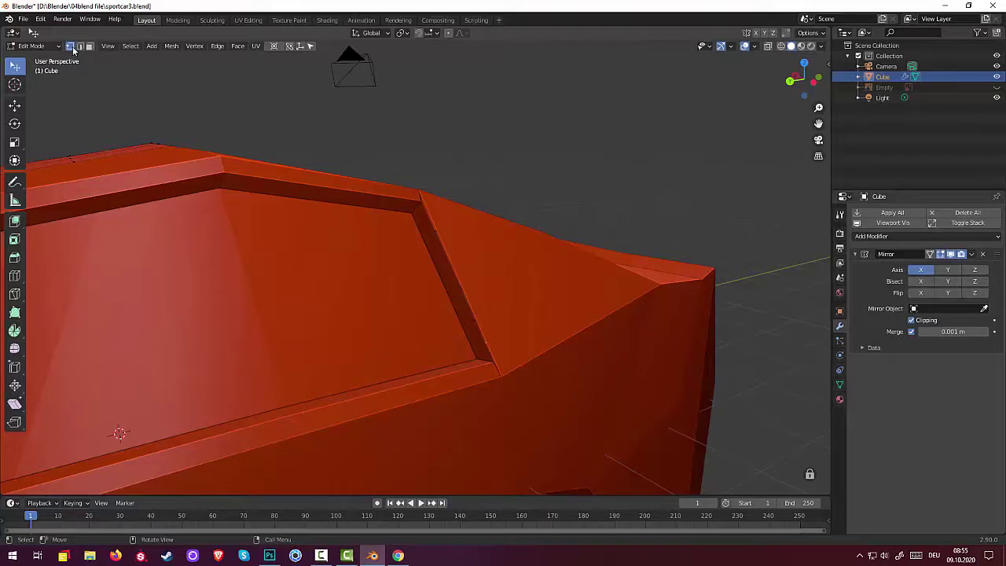
Turn on X-Ray and inspect the hidden edges around the front of the side window
left_click(769, 46)
mouse_move(638, 152)
middle_mouse_down()
mouse_move(730, 213)
mouse_move(511, 301)
middle_mouse_up()
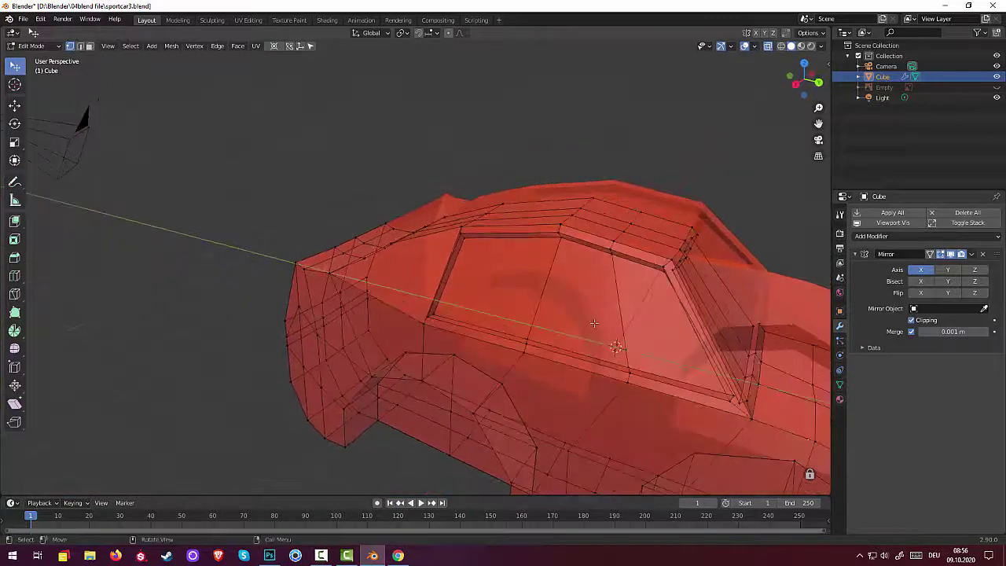
middle_click_drag(515, 298, 516, 301)
scroll(513, 299, "up", 1)
scroll(503, 283, "up", 2)
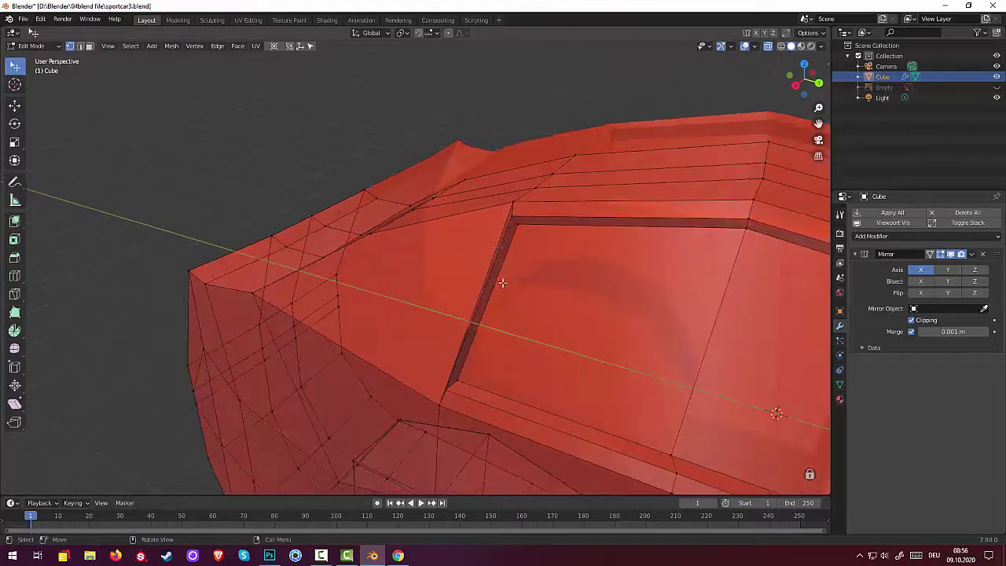
mouse_move(508, 270)
middle_mouse_down()
mouse_move(542, 268)
mouse_move(318, 250)
middle_mouse_up()
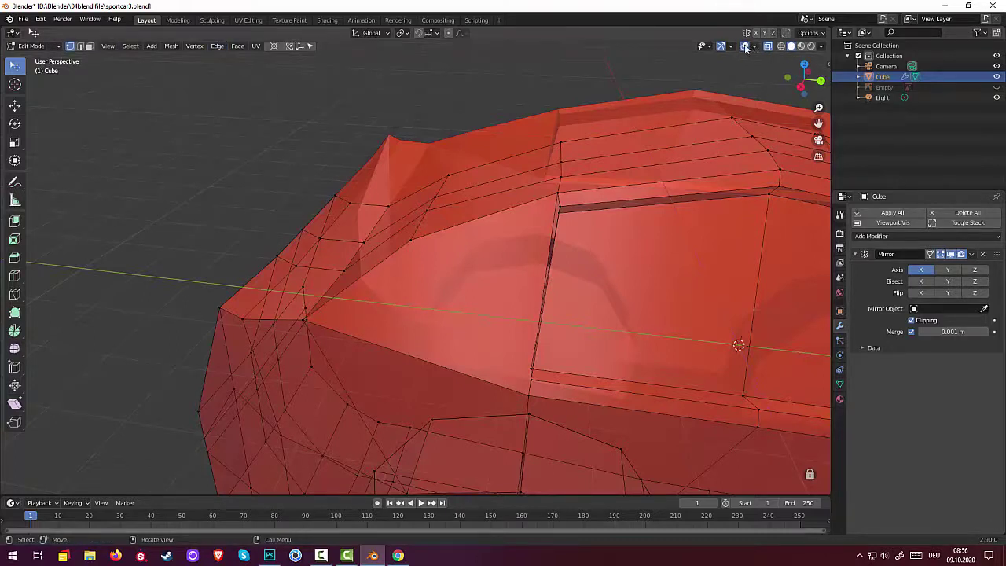
With X-Ray off, inset the triangular face ahead of the side window by 0.08262 m
left_click(769, 46)
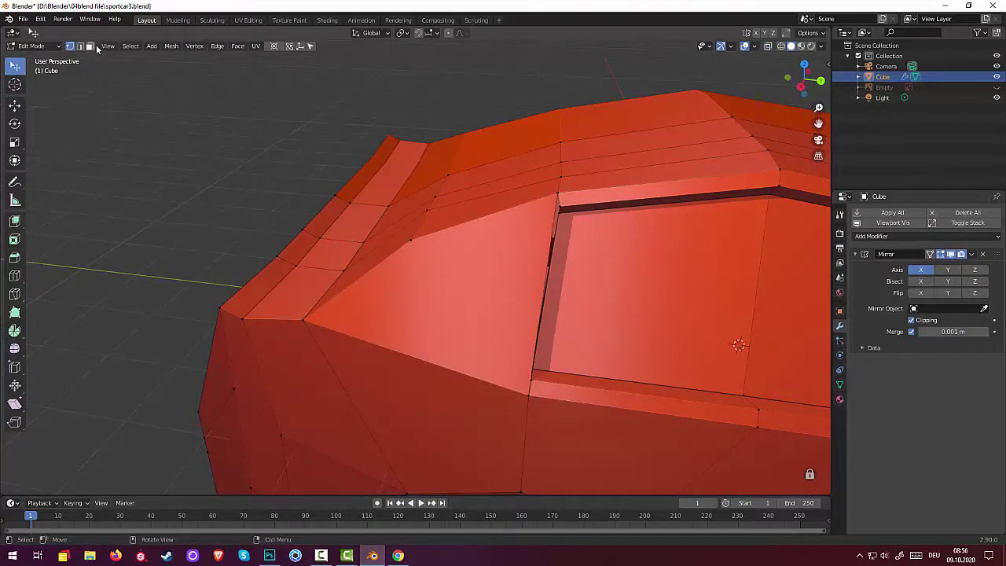
left_click(458, 274)
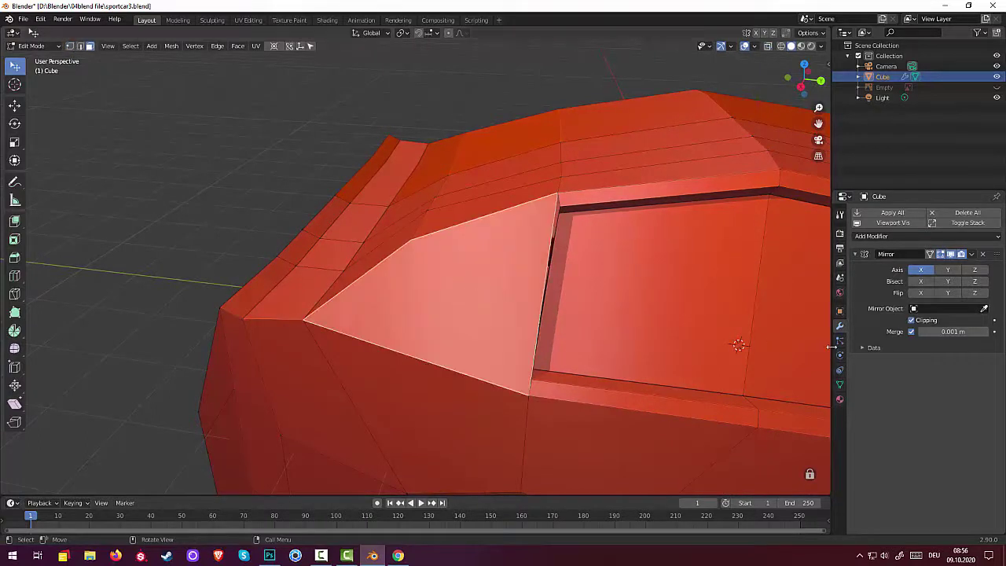
key("ctrl+c")
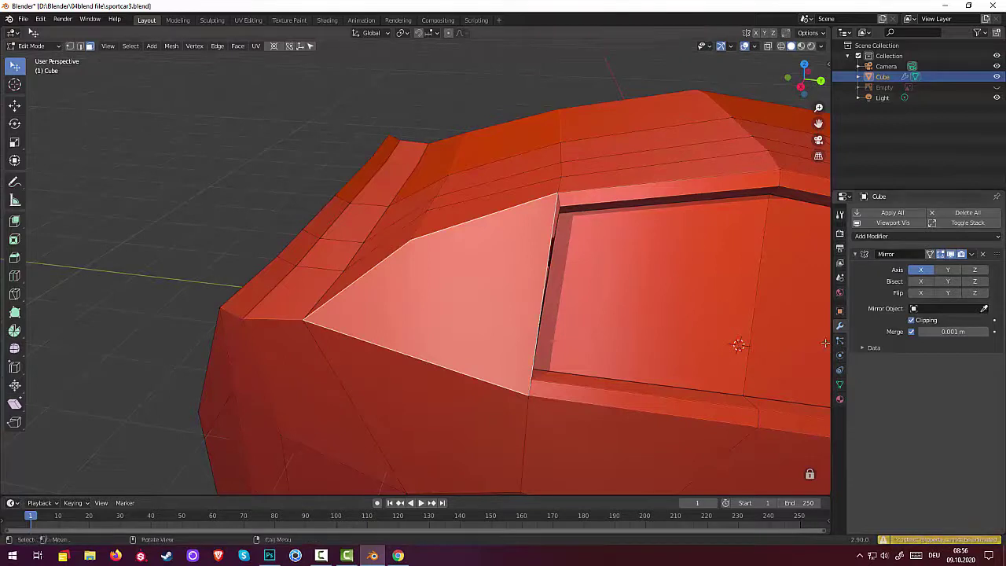
key("i")
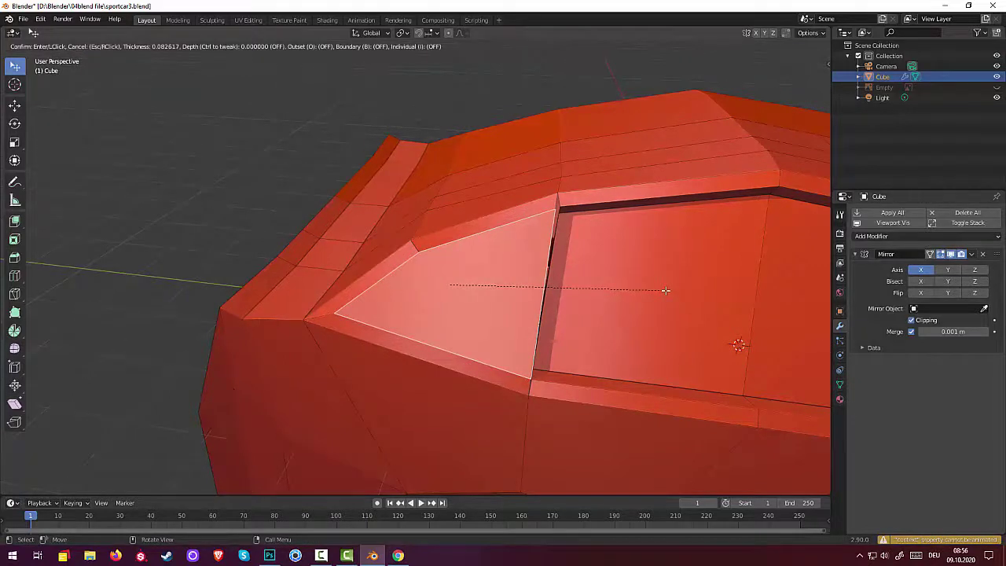
left_click(666, 290)
mouse_move(667, 291)
middle_mouse_down()
mouse_move(643, 289)
mouse_move(649, 305)
mouse_move(585, 285)
middle_mouse_up()
left_click(71, 46)
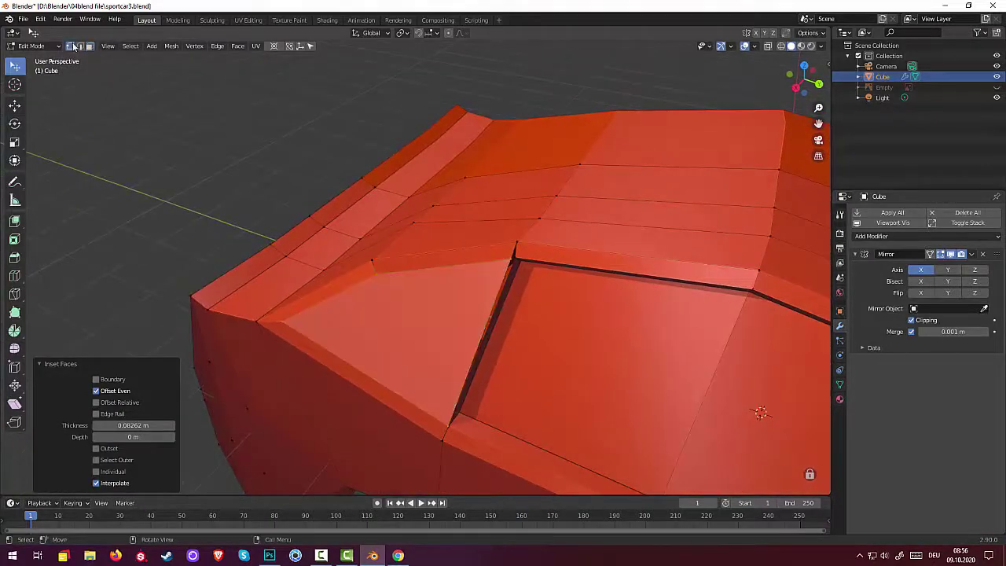
mouse_move(584, 331)
middle_mouse_down()
mouse_move(564, 298)
mouse_move(593, 330)
mouse_move(527, 280)
middle_mouse_up()
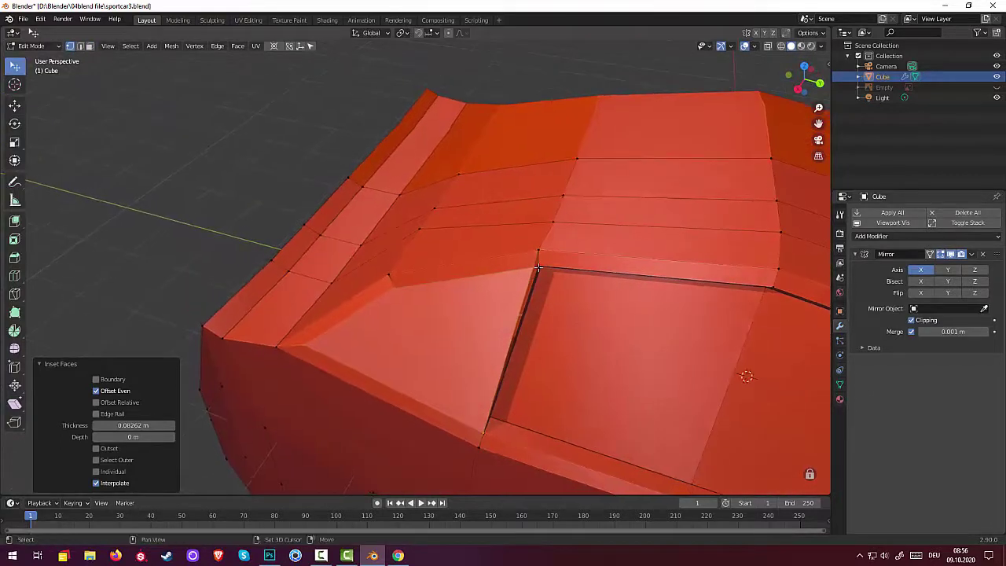
Merge the vertices at the inset's corner by the window pillar At Last
left_click(538, 268)
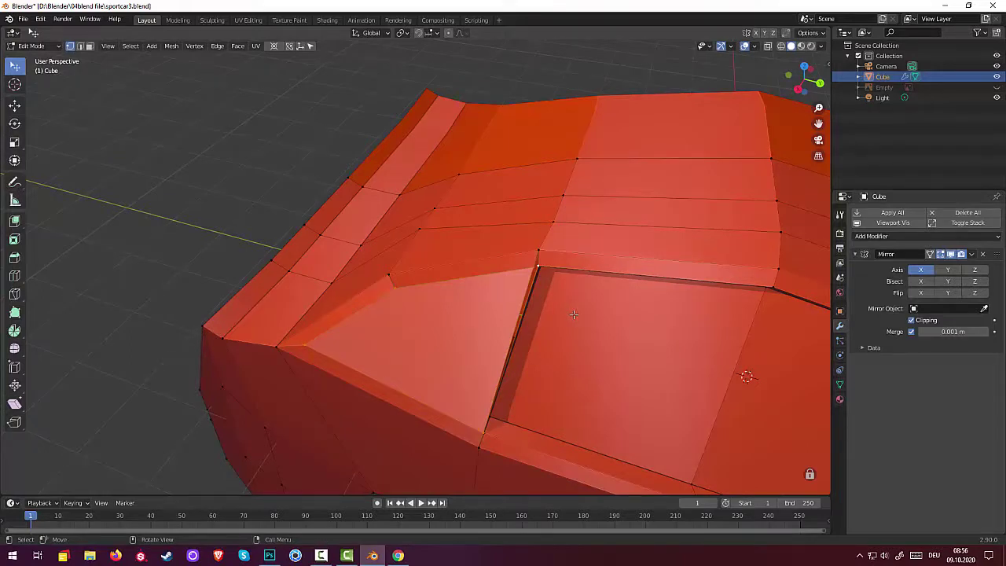
key("m")
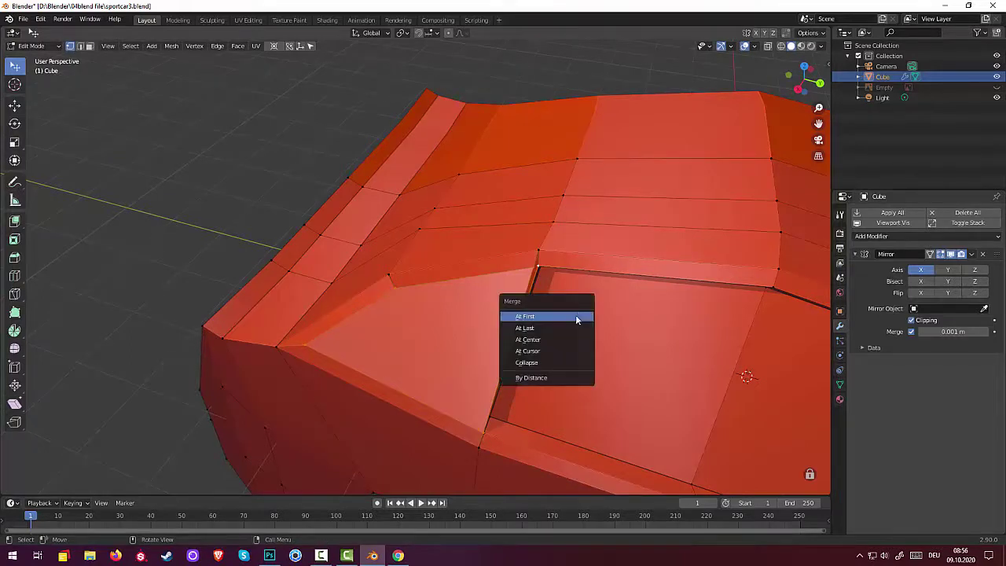
left_click(564, 326)
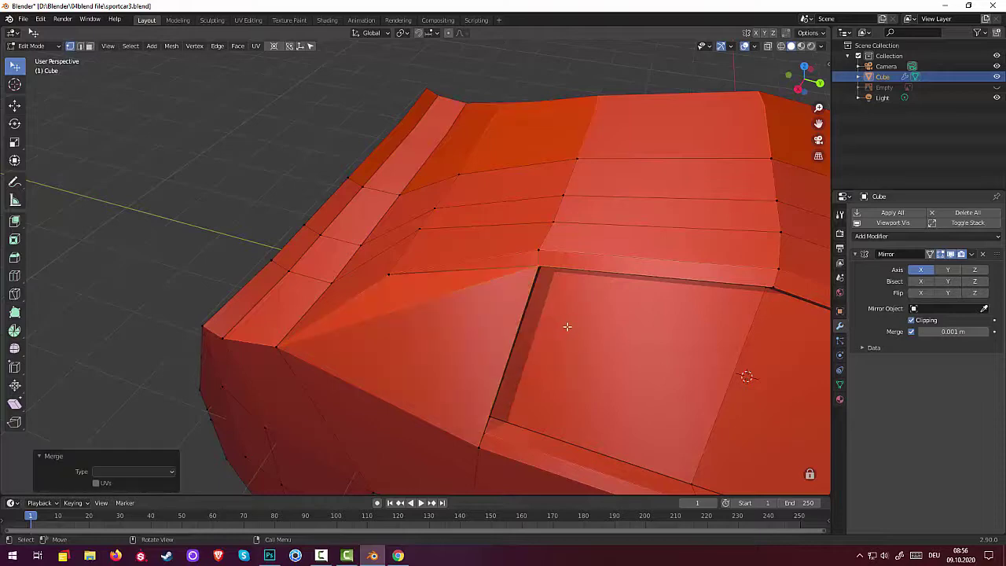
mouse_move(566, 328)
middle_mouse_down()
mouse_move(580, 344)
mouse_move(630, 308)
mouse_move(631, 326)
mouse_move(641, 268)
mouse_move(620, 216)
middle_mouse_up()
left_click(627, 331, "ctrl")
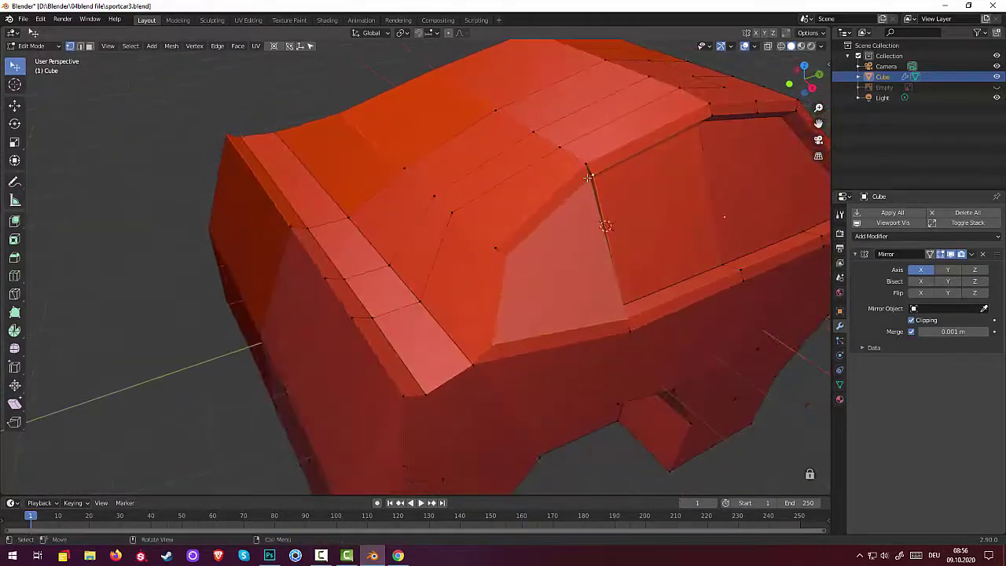
key("ctrl+z")
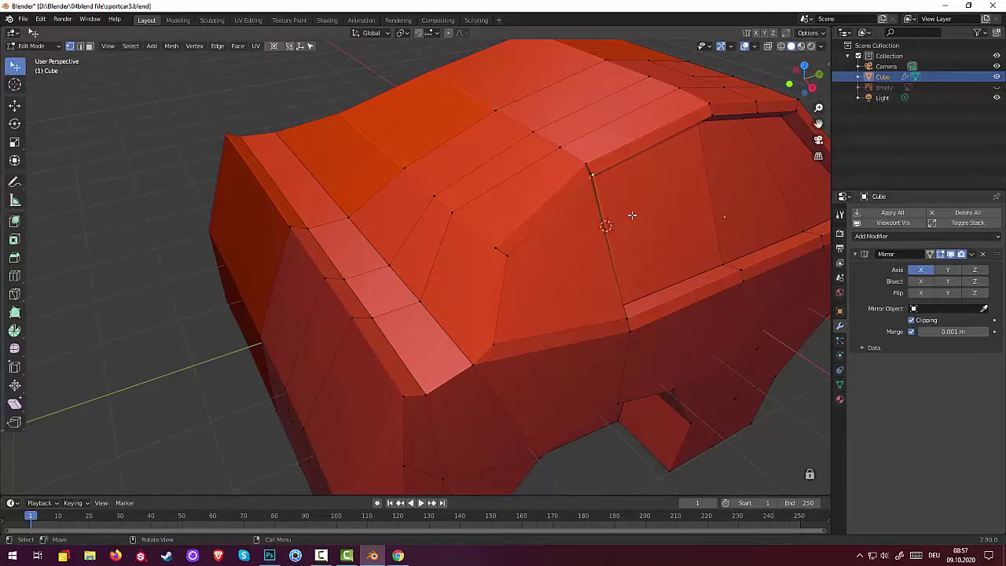
key("m")
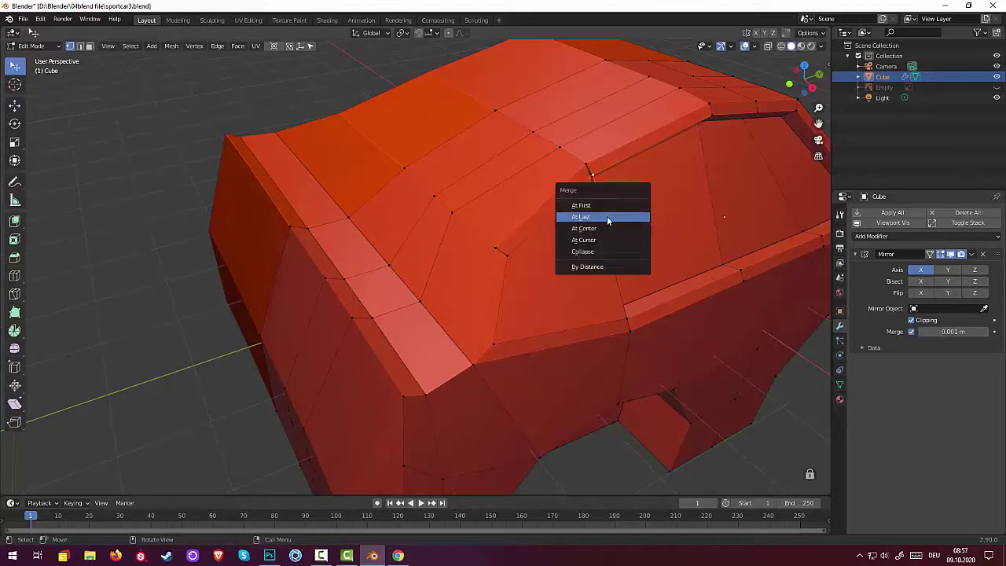
left_click(608, 217)
mouse_move(625, 226)
middle_mouse_down()
mouse_move(542, 202)
mouse_move(485, 401)
middle_mouse_up()
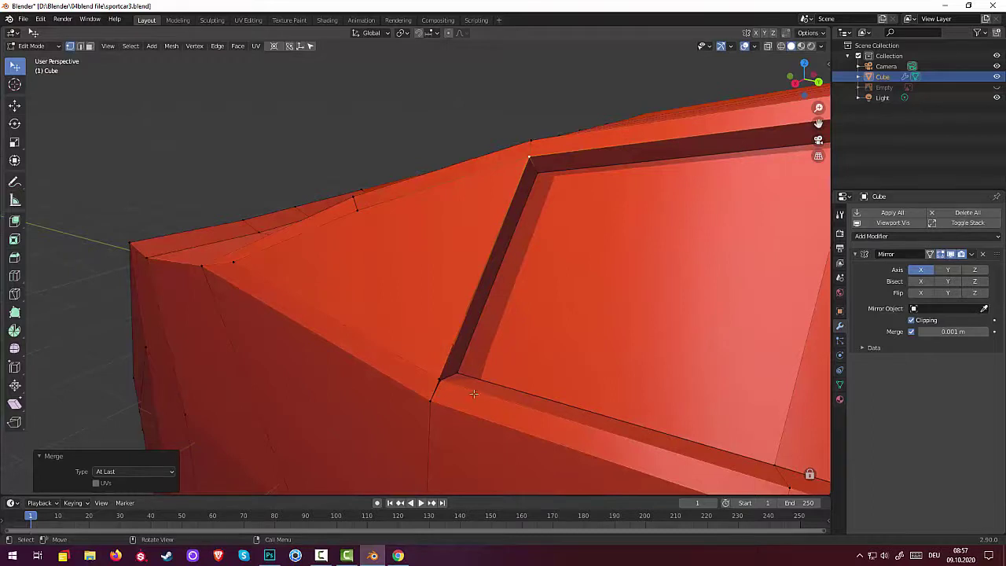
Merge the groove-corner vertices onto the neighbouring corner vertex At Last
left_click(475, 393)
left_click(438, 382, "shift")
key("m")
left_click(450, 393)
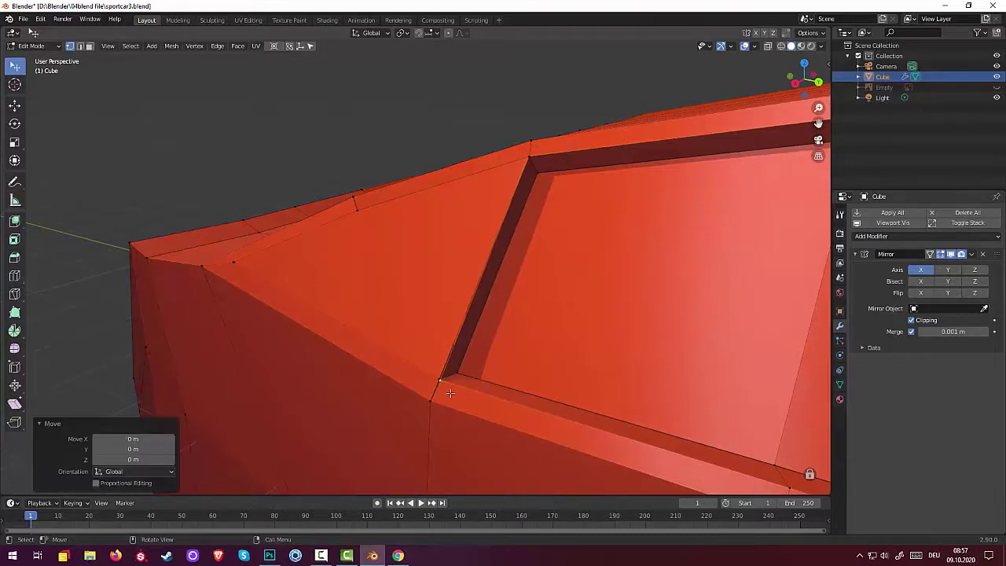
left_click(438, 379, "shift")
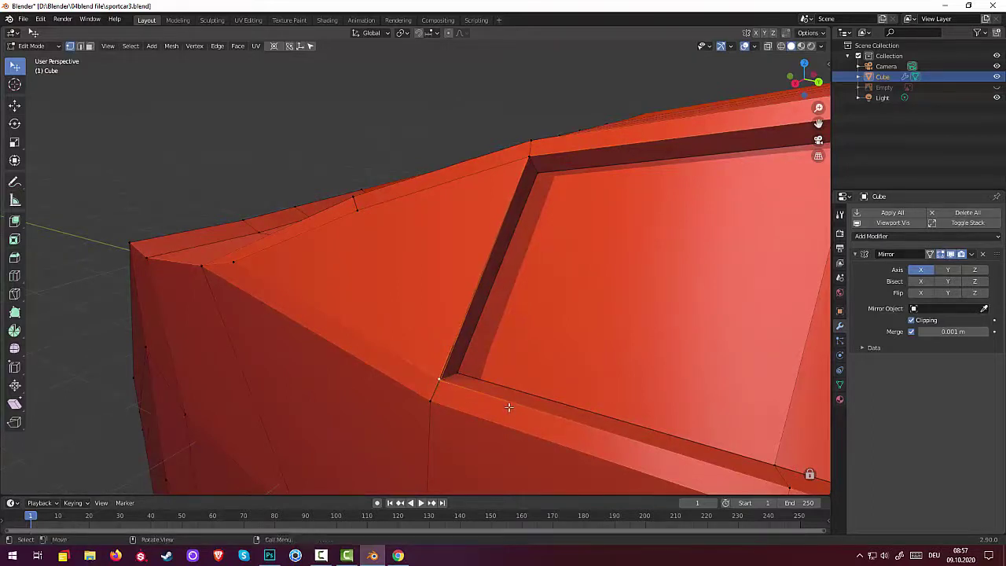
key("m")
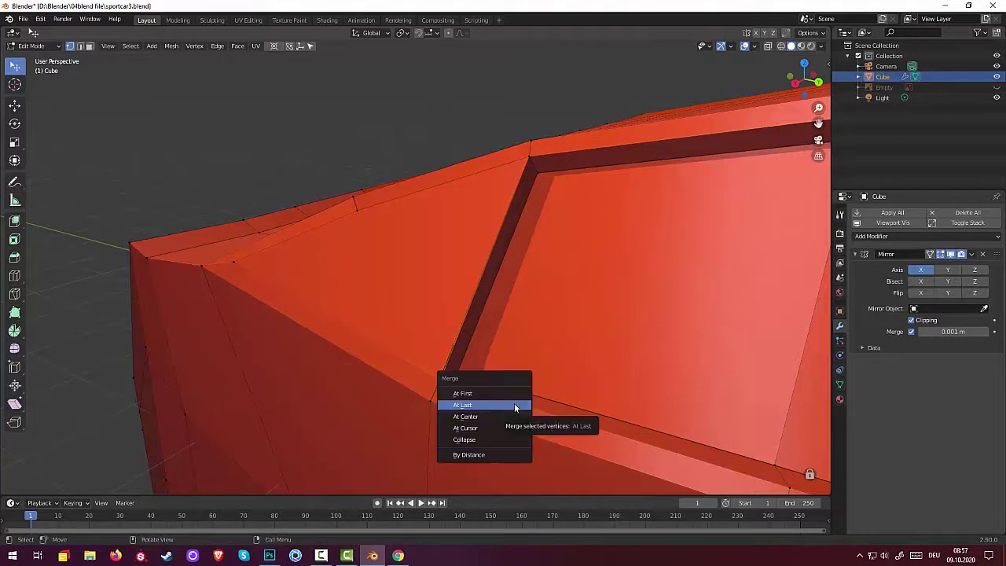
left_click(514, 405)
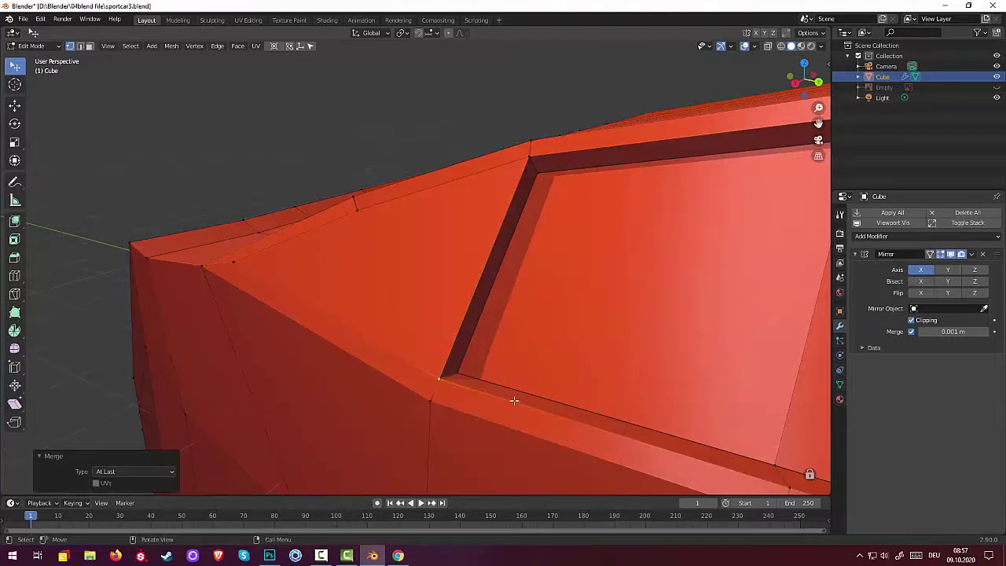
mouse_move(514, 401)
middle_mouse_down()
mouse_move(494, 388)
mouse_move(447, 438)
mouse_move(459, 444)
mouse_move(533, 417)
mouse_move(664, 417)
mouse_move(652, 413)
middle_mouse_up()
Move a body-panel vertex by -0.0946 m X, 0.0179 m Y and 0.0233 m Z
left_click(563, 191)
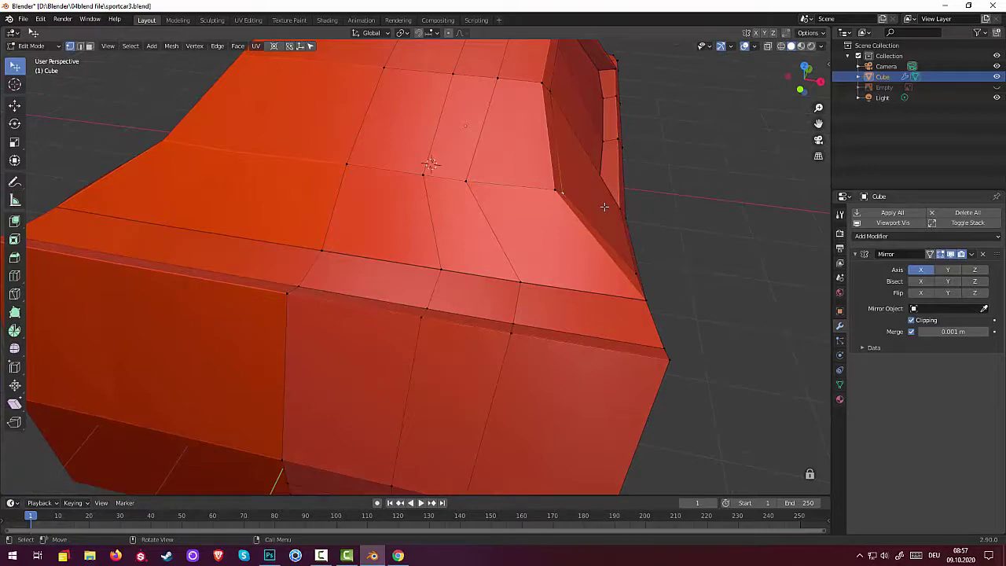
key("g")
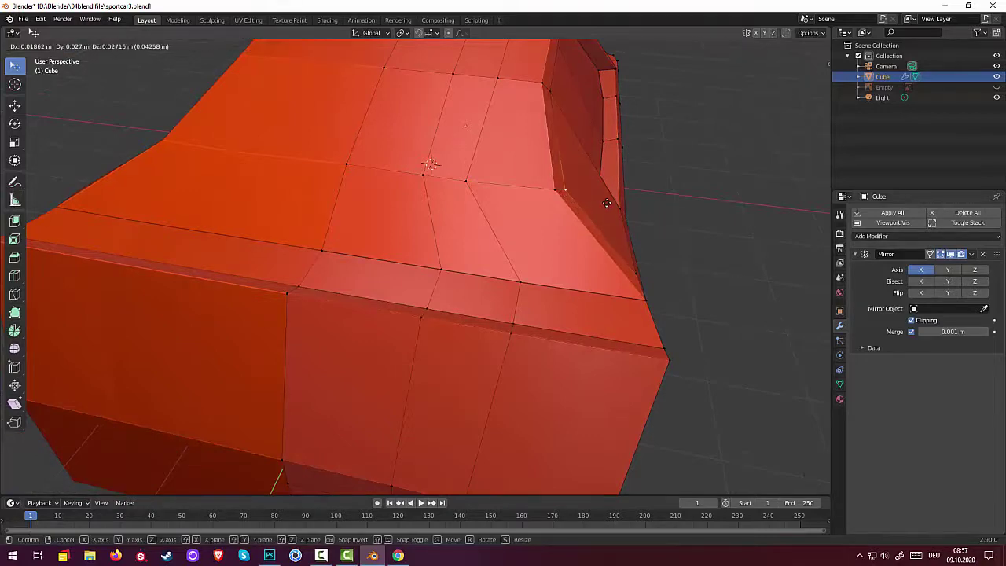
left_click(606, 204)
mouse_move(604, 202)
middle_mouse_down()
mouse_move(608, 231)
mouse_move(569, 225)
middle_mouse_up()
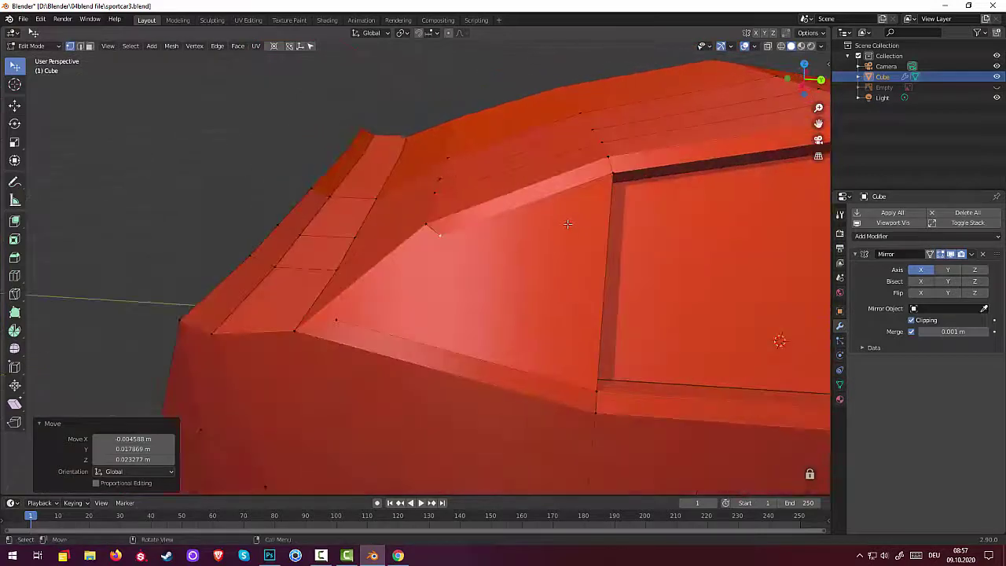
Zoom out over the car and switch the selection tool to Select Circle
scroll(567, 224, "down", 2)
scroll(567, 224, "down", 3)
scroll(567, 225, "down", 2)
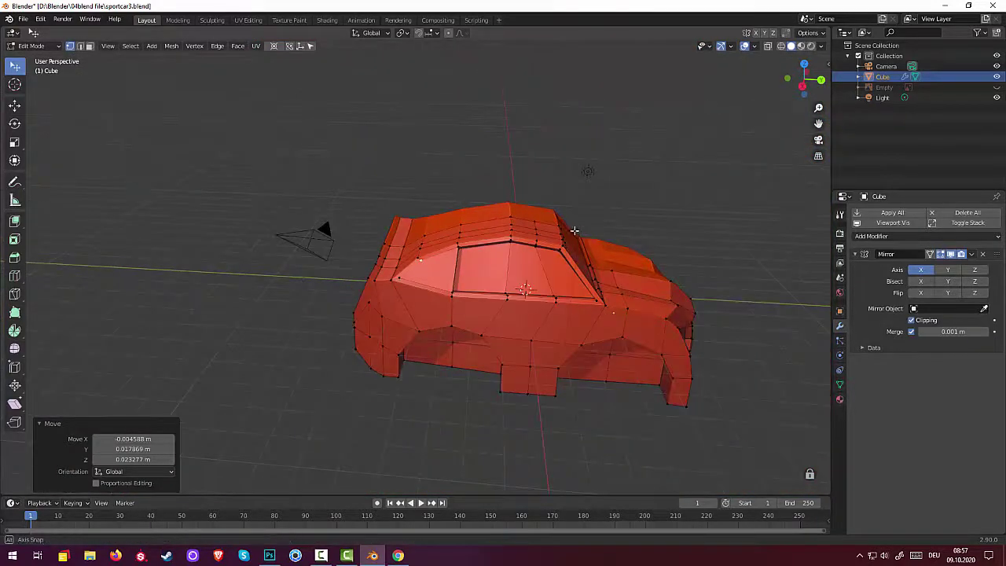
mouse_move(567, 224)
middle_mouse_down()
mouse_move(557, 240)
mouse_move(542, 234)
mouse_move(552, 223)
mouse_move(581, 226)
middle_mouse_up()
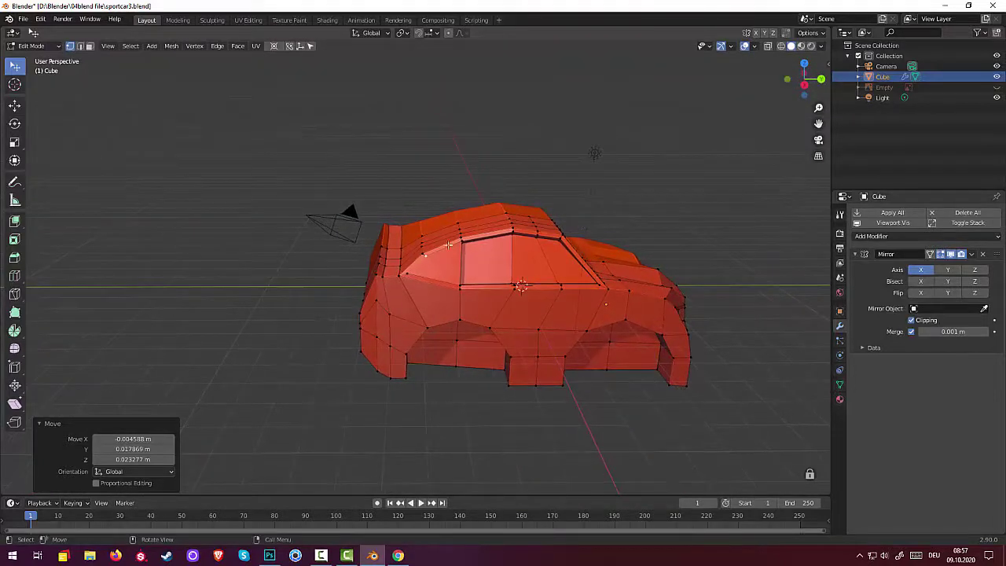
left_click_drag(454, 235, 459, 250)
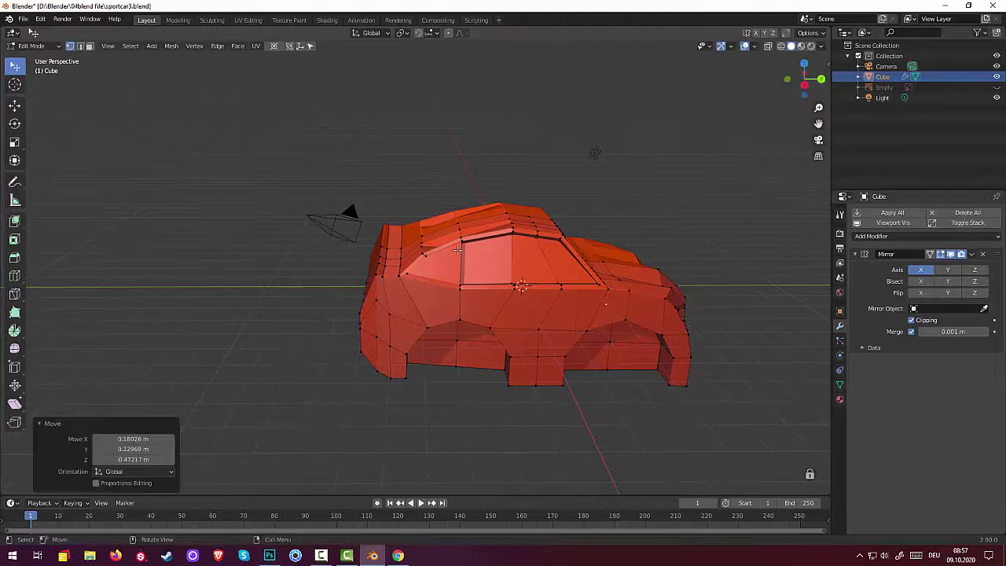
key("ctrl+z")
middle_click_drag(458, 250, 393, 200)
left_click(17, 67)
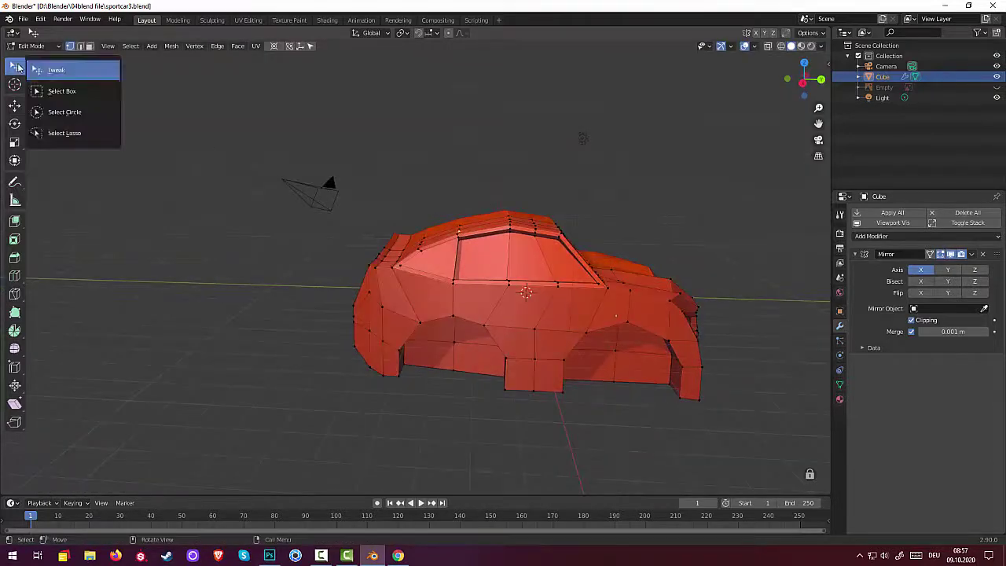
left_click(51, 110)
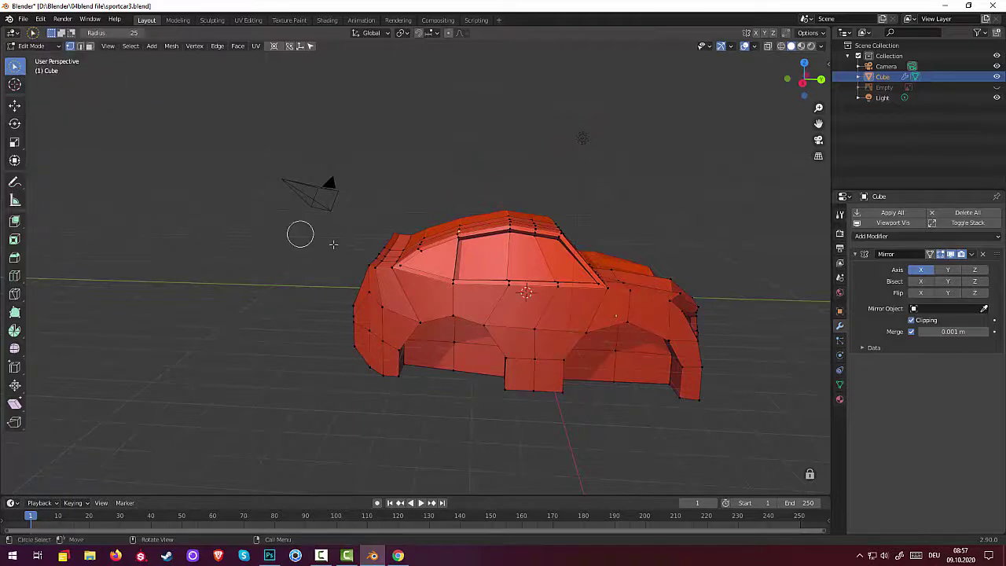
Circle-select the roof vertices and slide them back along the Y axis
left_click(460, 239)
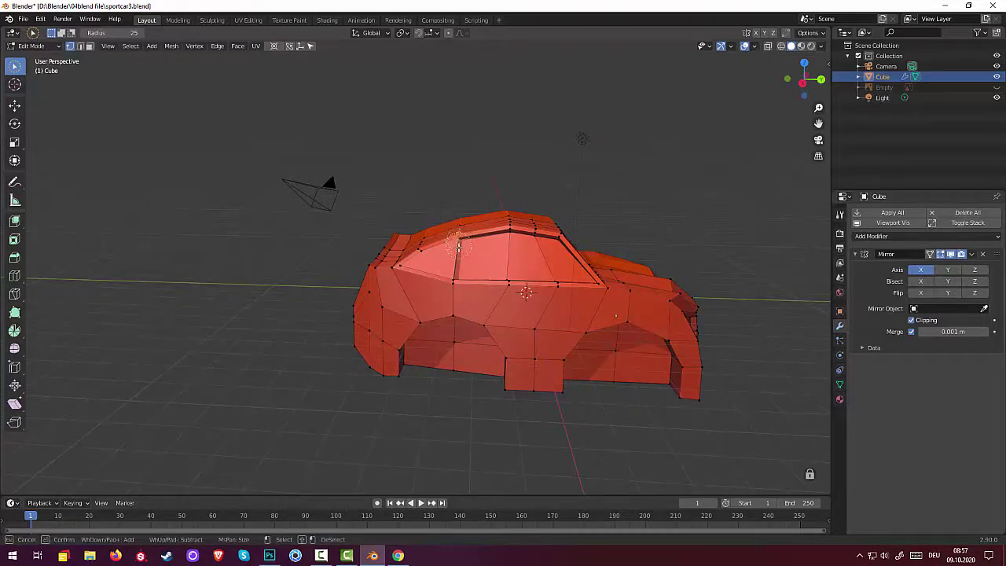
middle_click_drag(460, 271, 469, 239)
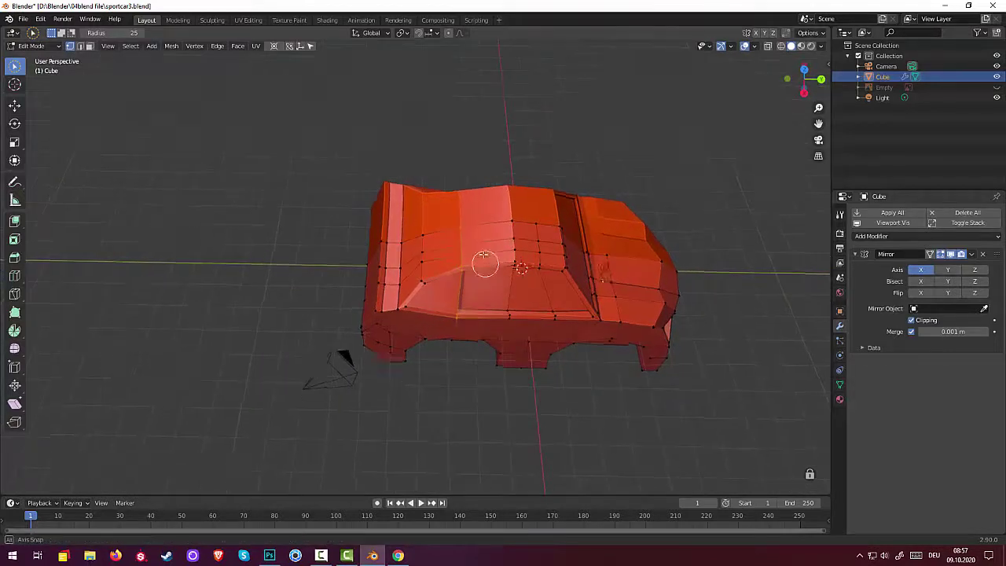
mouse_move(483, 258)
middle_mouse_down()
mouse_move(477, 198)
mouse_move(493, 244)
middle_mouse_up()
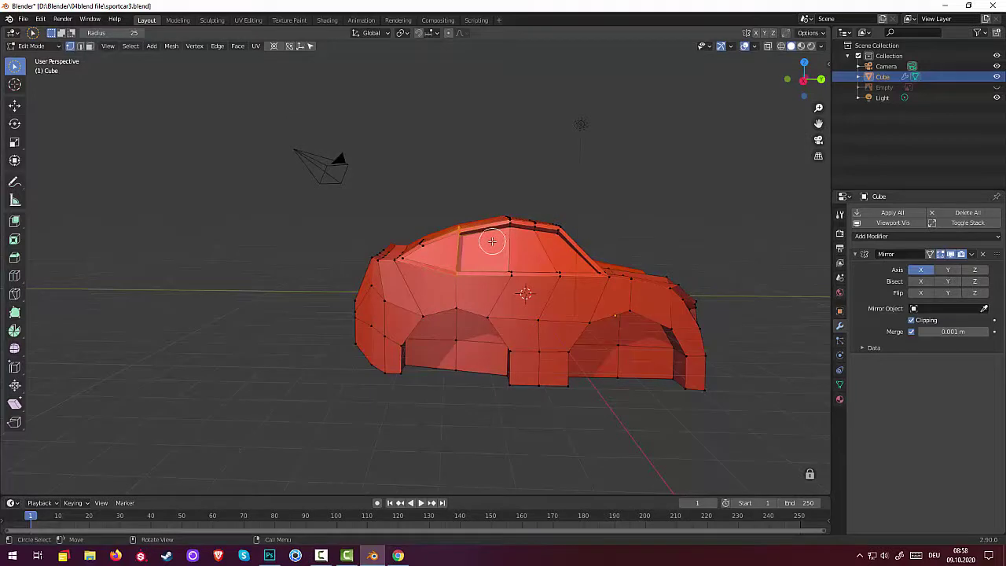
key("g")
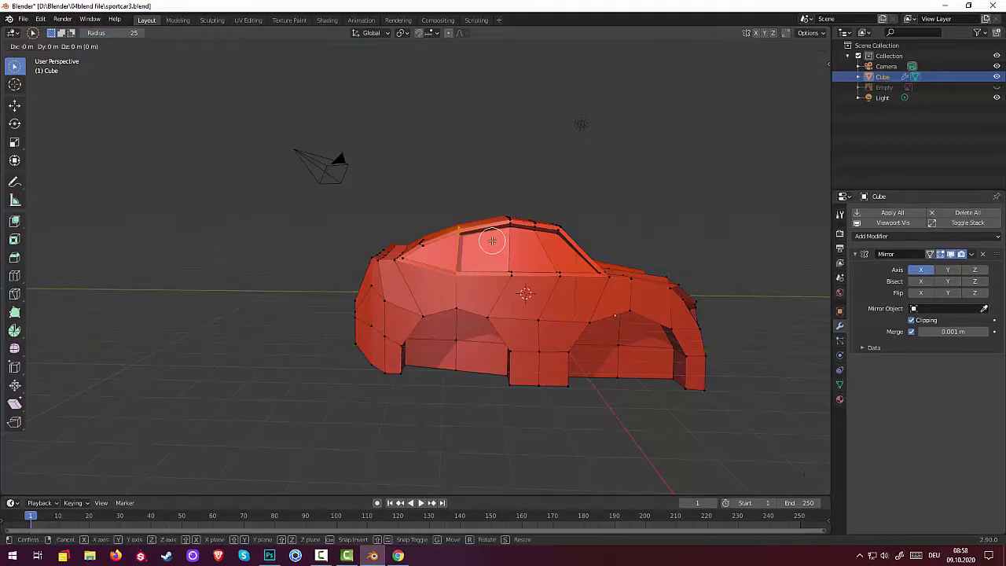
key("y")
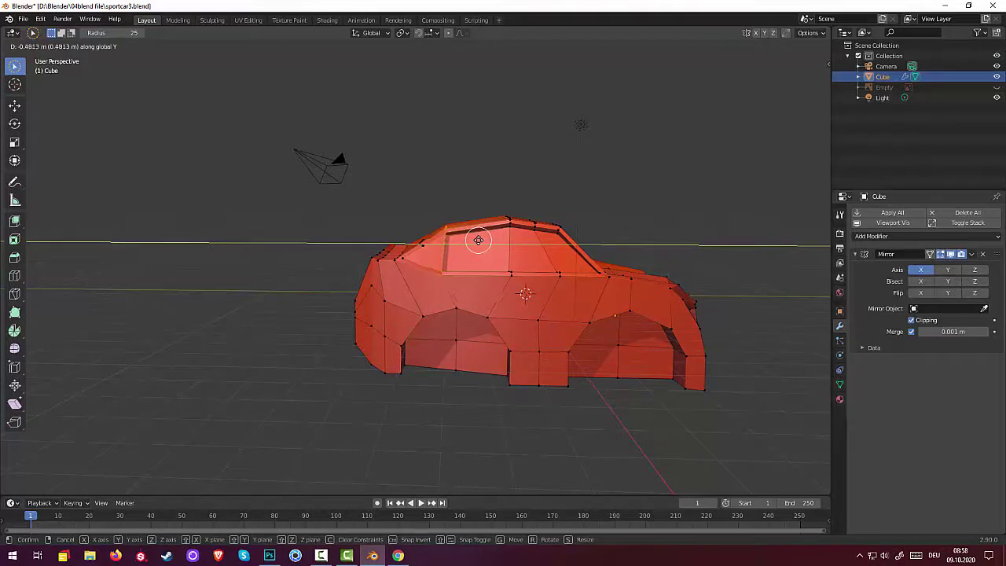
left_click(480, 239)
Lower the selected roof vertices along the Z axis
key("c")
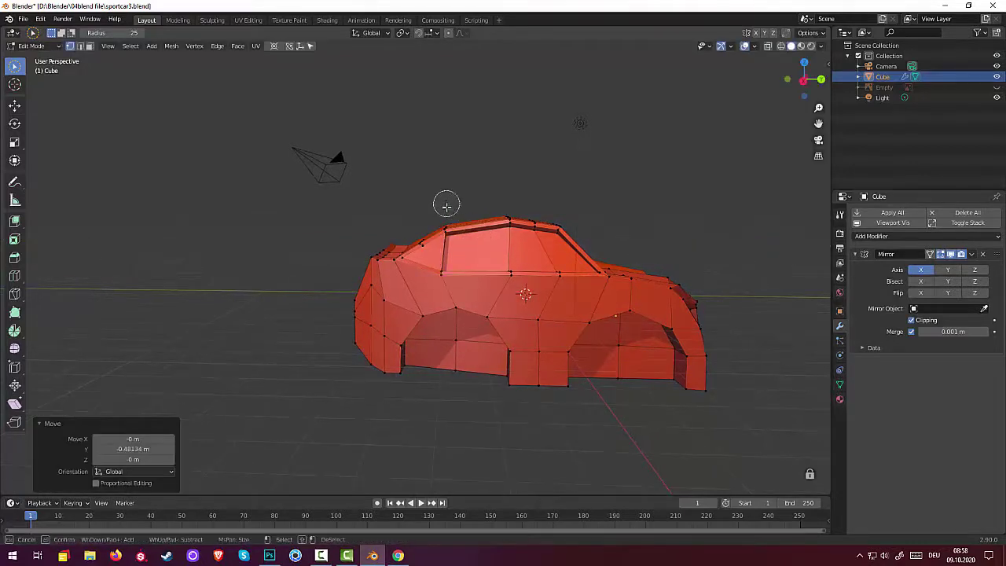
key("Escape")
middle_click_drag(461, 191, 462, 228)
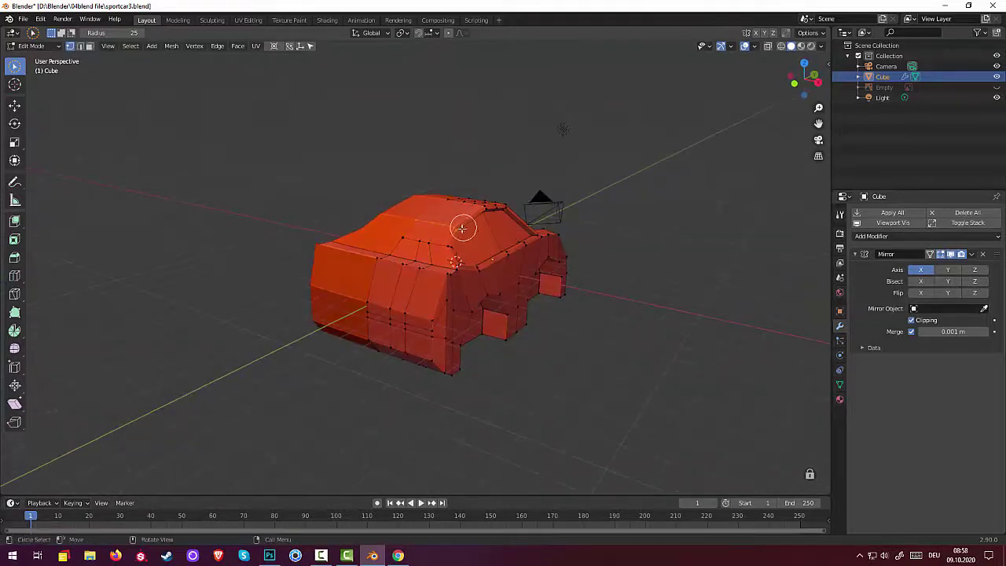
mouse_move(602, 254)
middle_mouse_down()
mouse_move(645, 241)
mouse_move(528, 227)
middle_mouse_up()
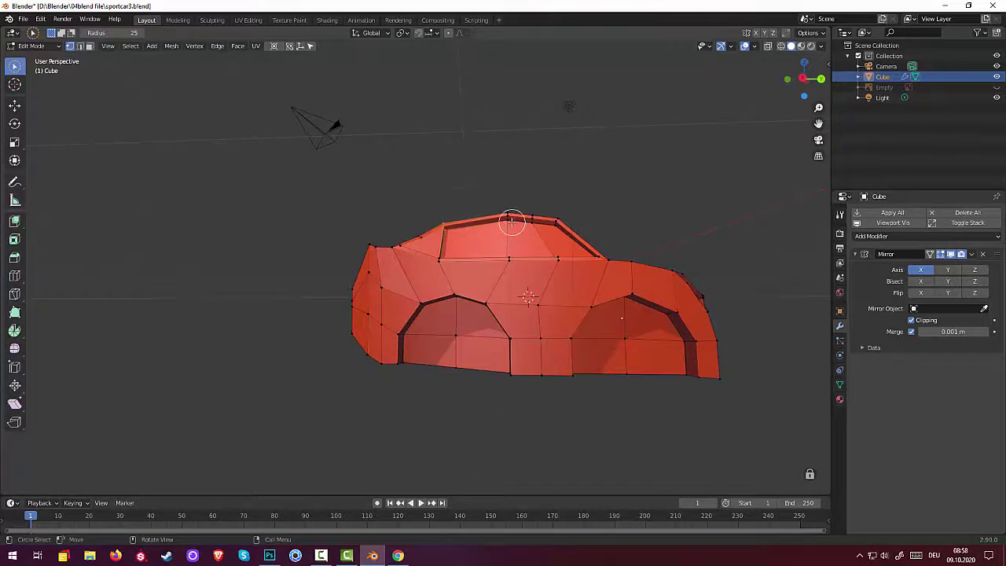
key("g")
key("z")
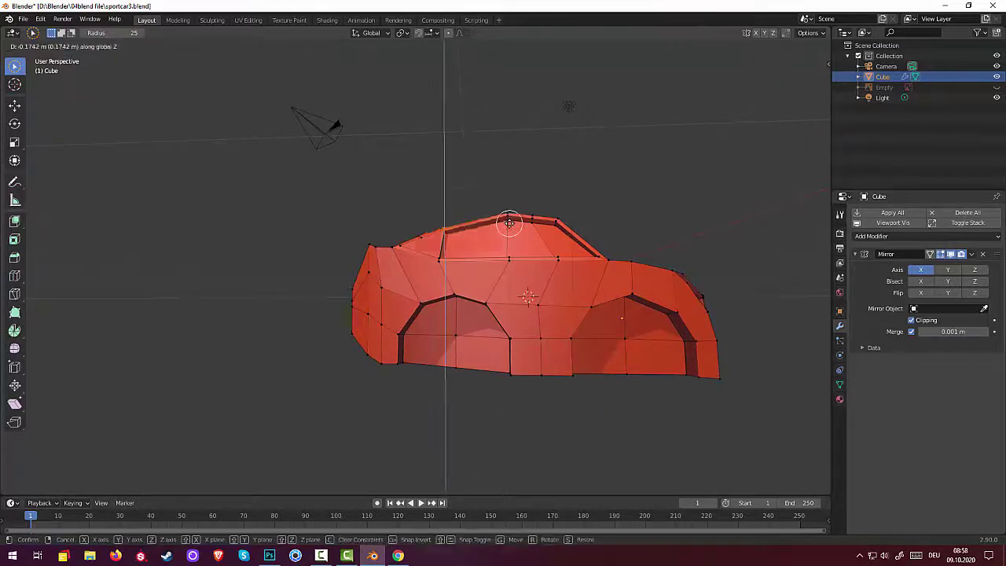
left_click(508, 221)
mouse_move(611, 265)
middle_mouse_down()
mouse_move(684, 235)
mouse_move(683, 294)
mouse_move(669, 297)
mouse_move(591, 243)
mouse_move(573, 252)
mouse_move(581, 254)
mouse_move(567, 364)
mouse_move(676, 292)
mouse_move(748, 276)
mouse_move(784, 288)
mouse_move(777, 298)
mouse_move(697, 304)
middle_mouse_up()
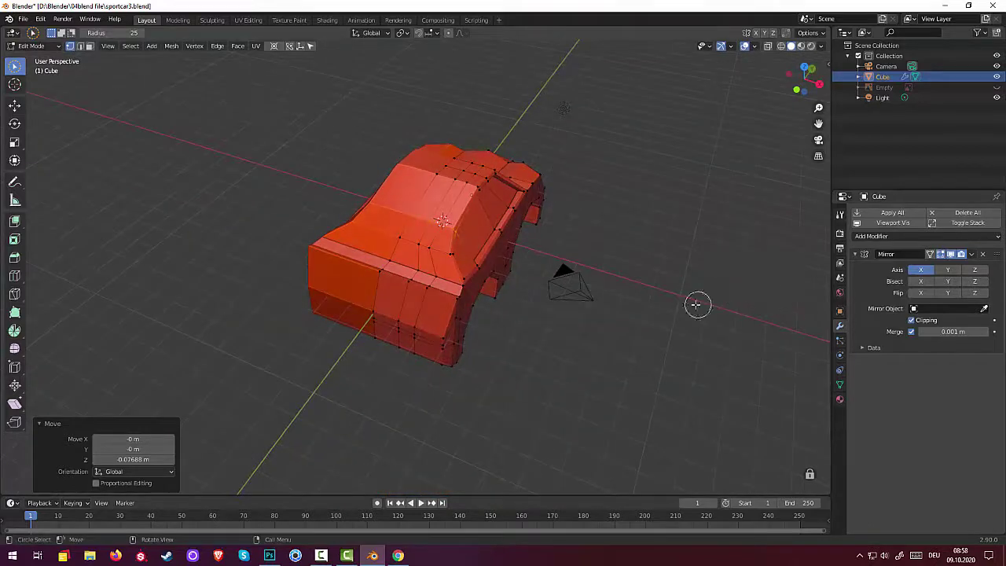
Shift the rear cabin vertices 0.060907 m along the X axis
right_click(465, 276)
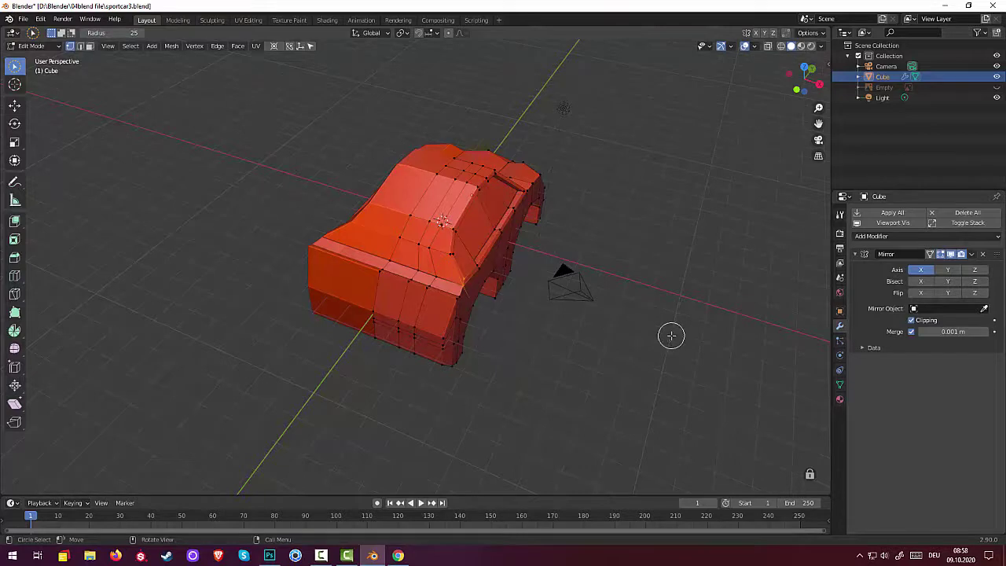
key("g")
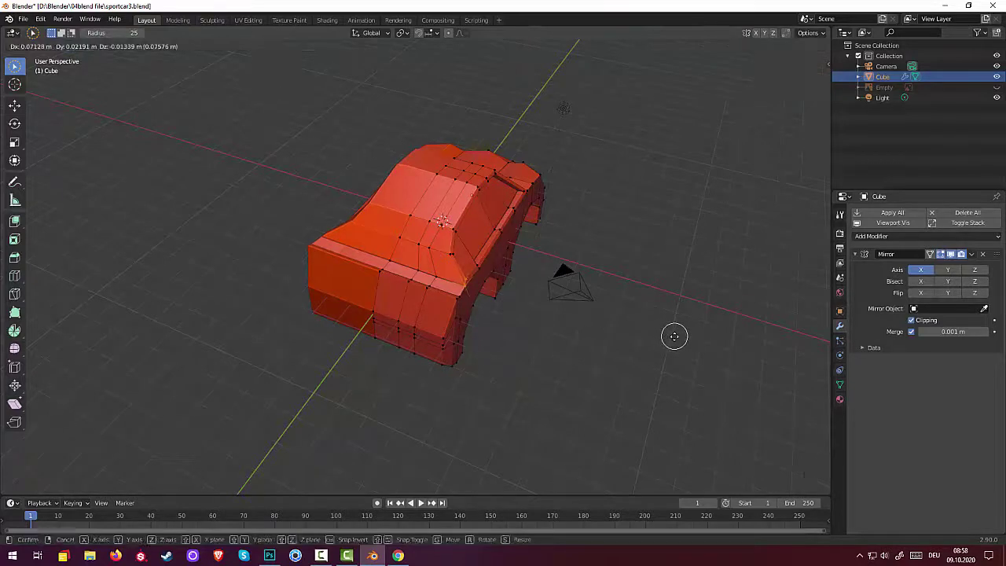
key("x")
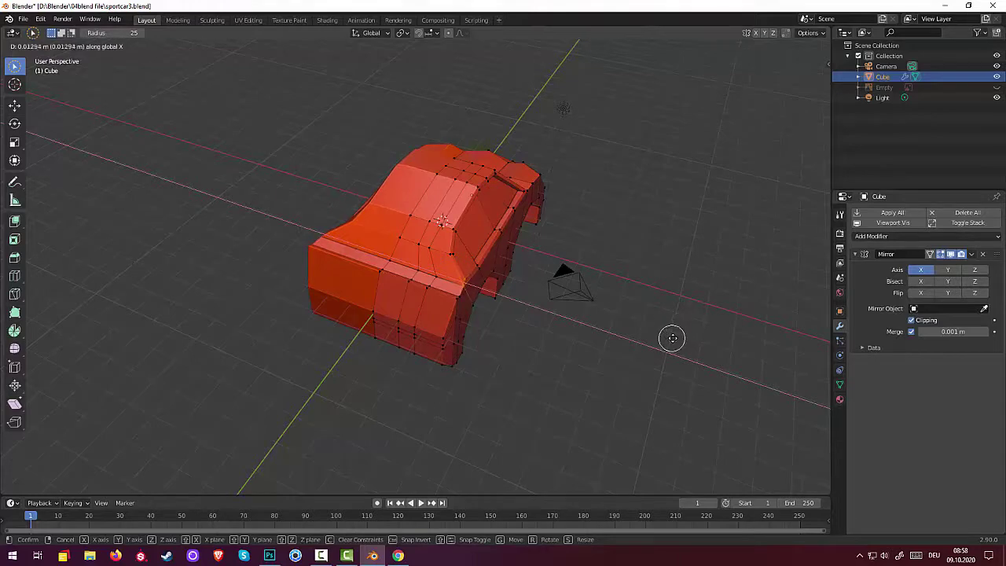
left_click(674, 339)
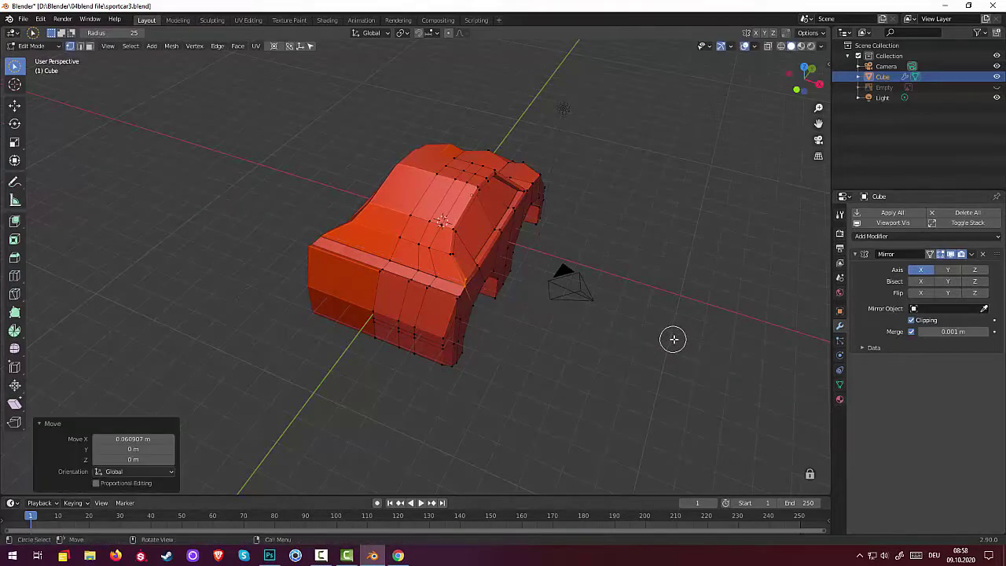
mouse_move(669, 339)
middle_mouse_down()
mouse_move(804, 333)
mouse_move(762, 347)
mouse_move(607, 304)
mouse_move(523, 259)
mouse_move(511, 265)
mouse_move(522, 292)
mouse_move(644, 337)
mouse_move(663, 359)
mouse_move(652, 319)
mouse_move(636, 308)
mouse_move(636, 322)
middle_mouse_up()
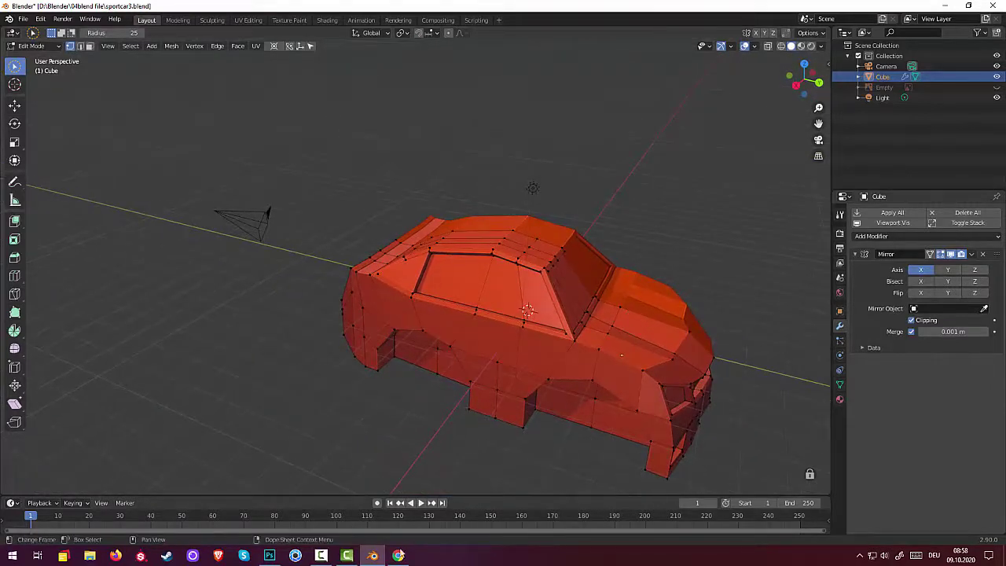
mouse_move(398, 556)
left_click(321, 556)
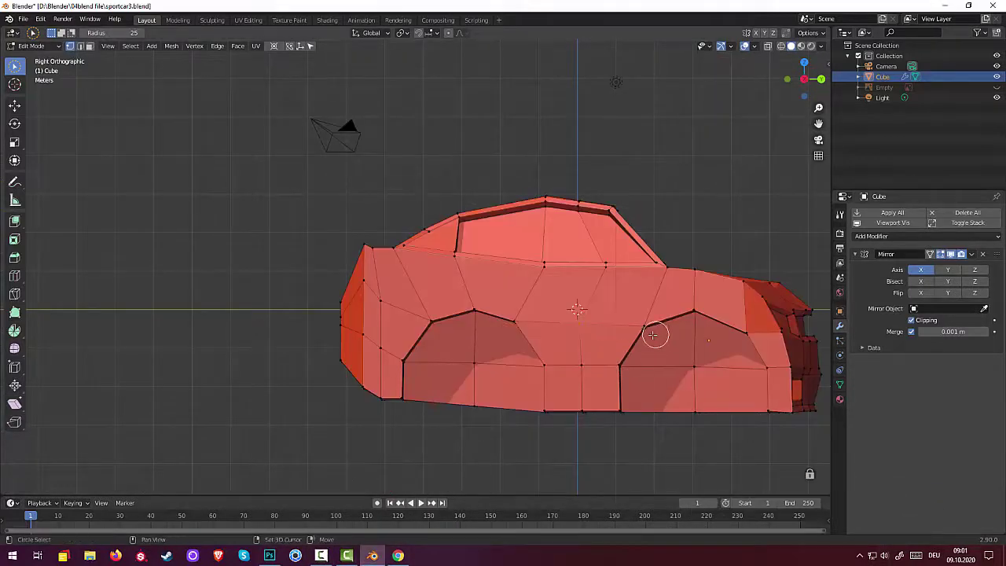
middle_click_drag(654, 338, 444, 338, "shift")
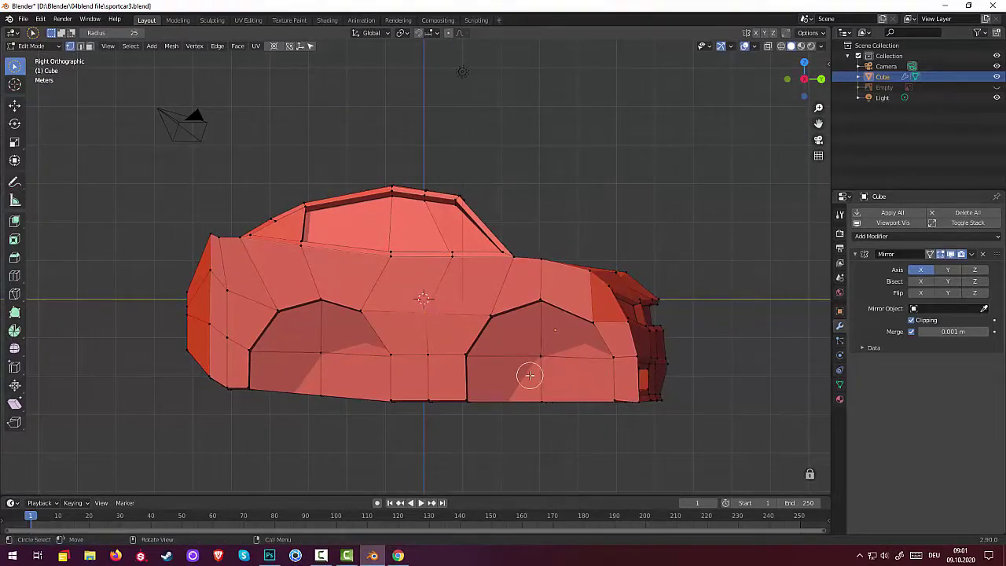
Slide two groups of sill vertices between the wheel arches along Y, cancelling a final free move
key("g")
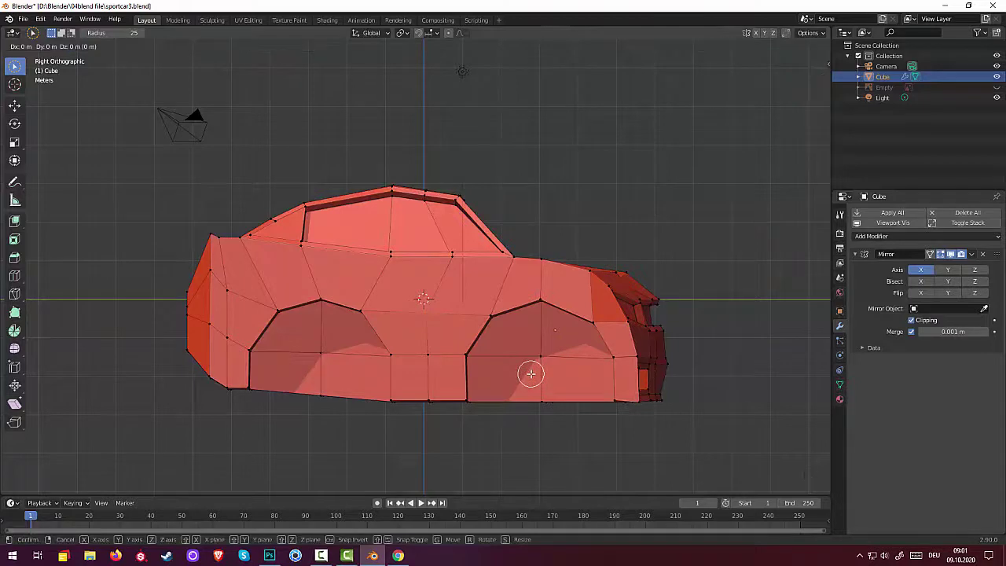
key("y")
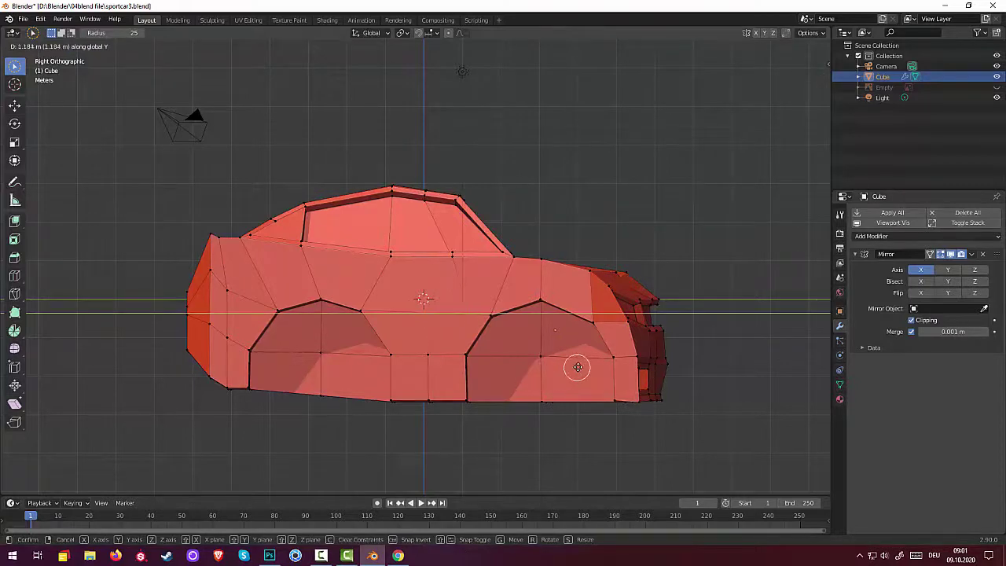
left_click(580, 364)
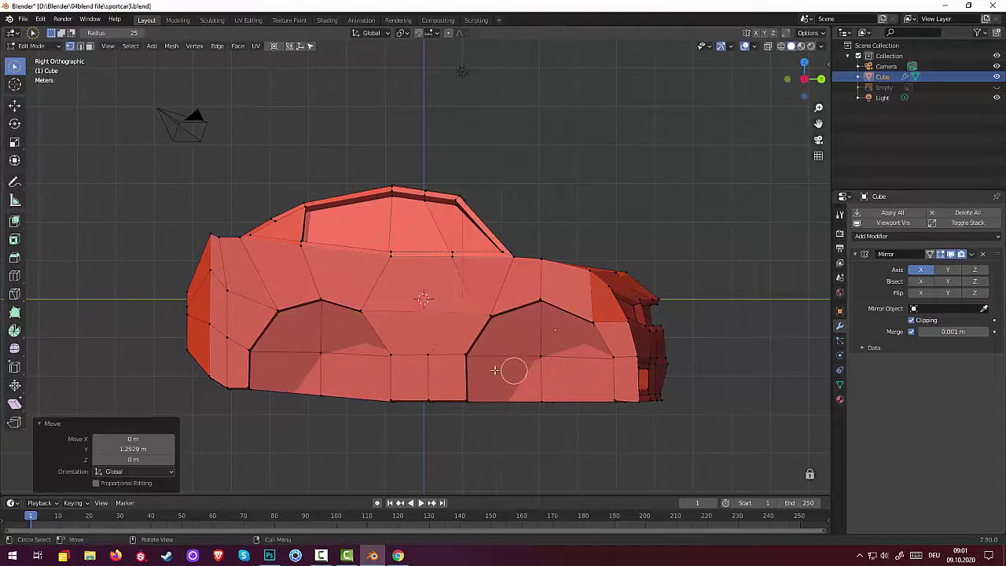
left_click(429, 358)
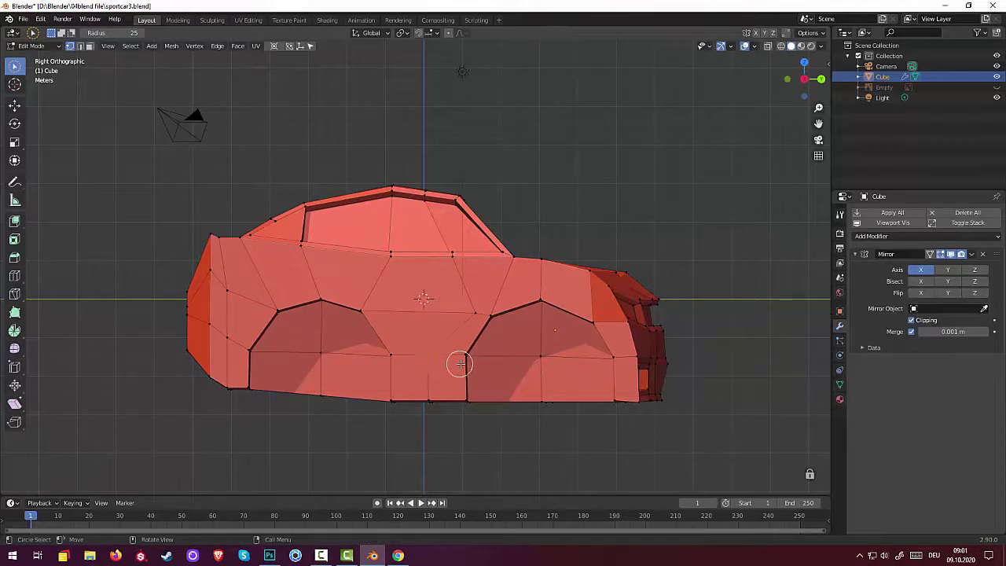
key("g")
key("y")
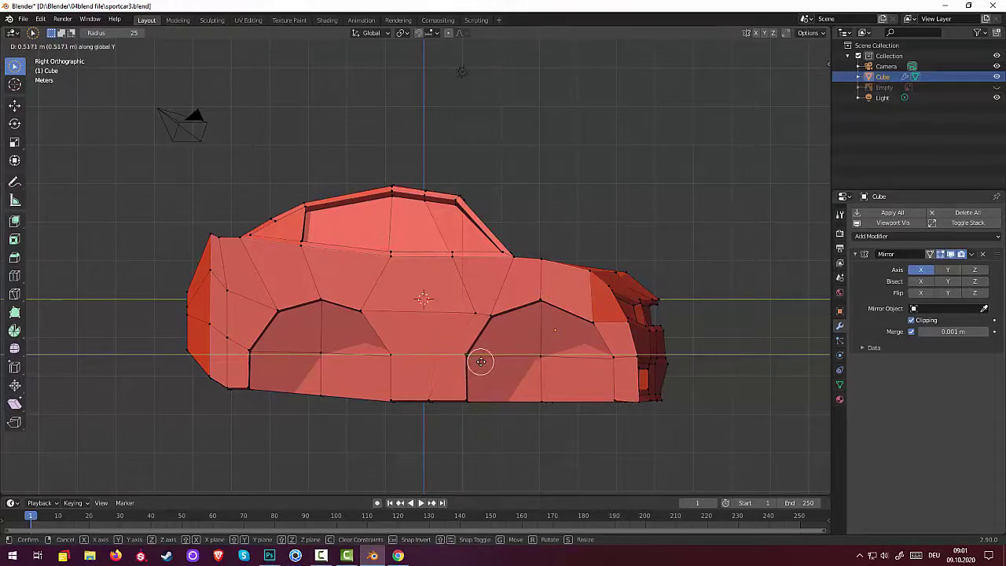
left_click(482, 361)
left_click(431, 405)
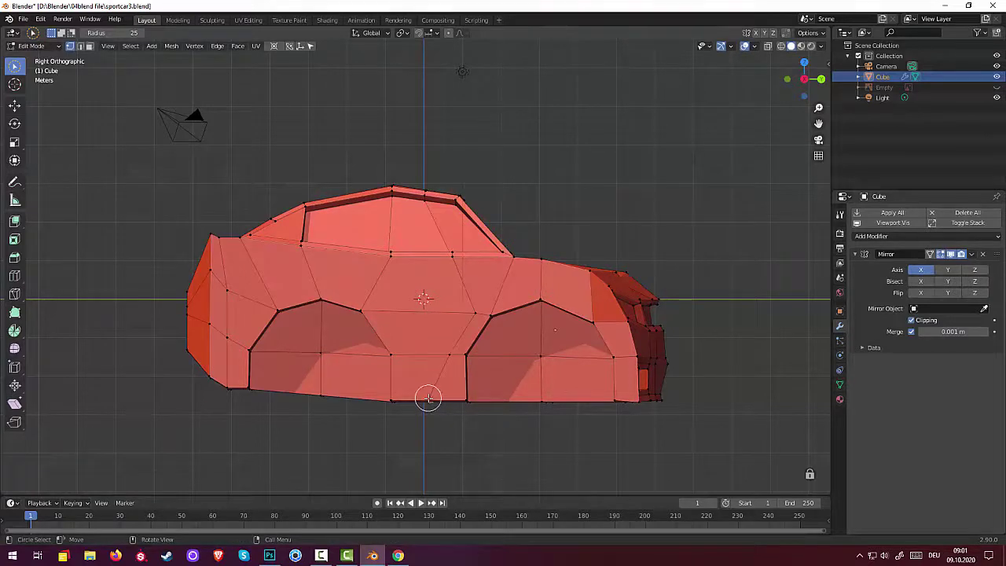
key("g")
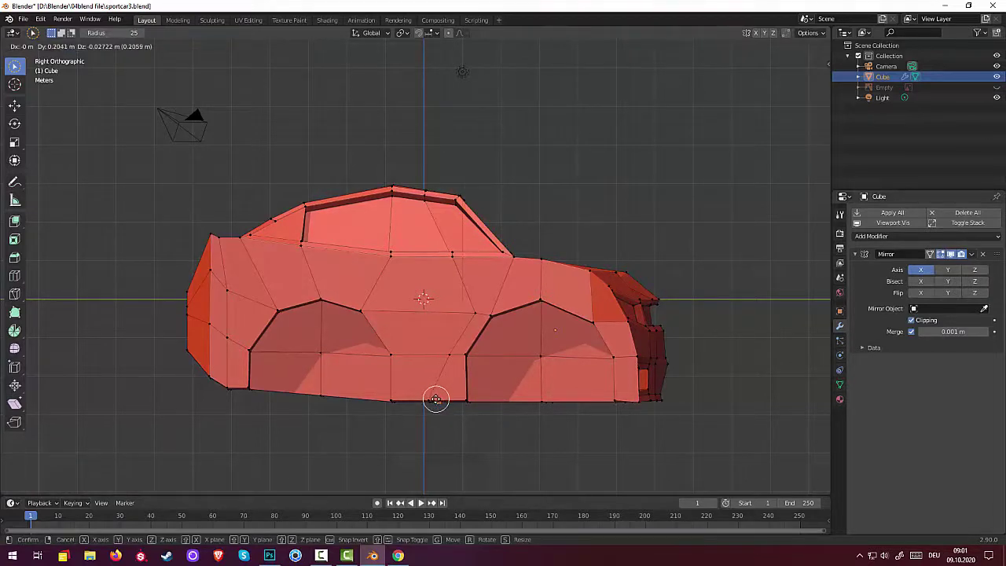
right_click(436, 417)
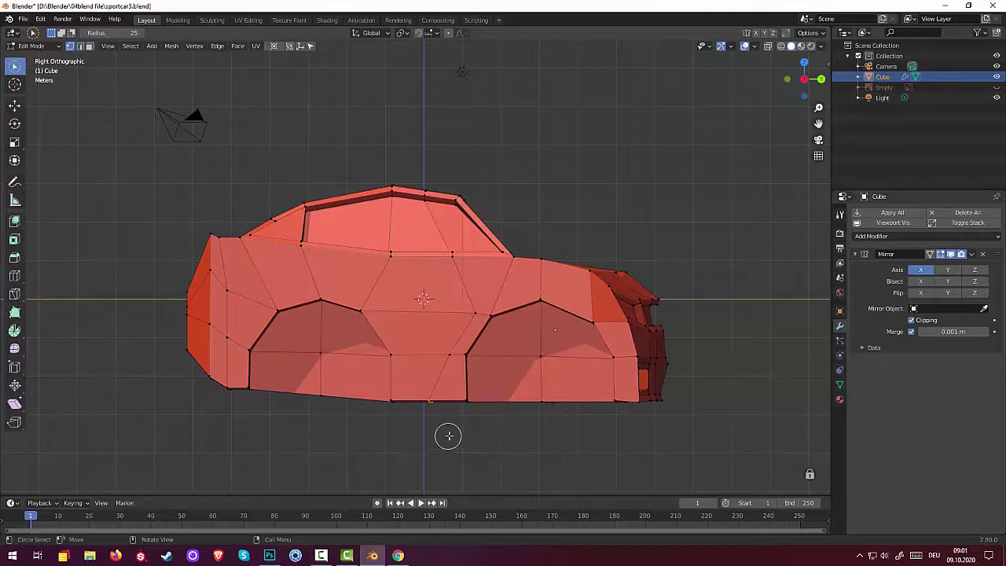
Delete the selected vertices from the car body
key("x")
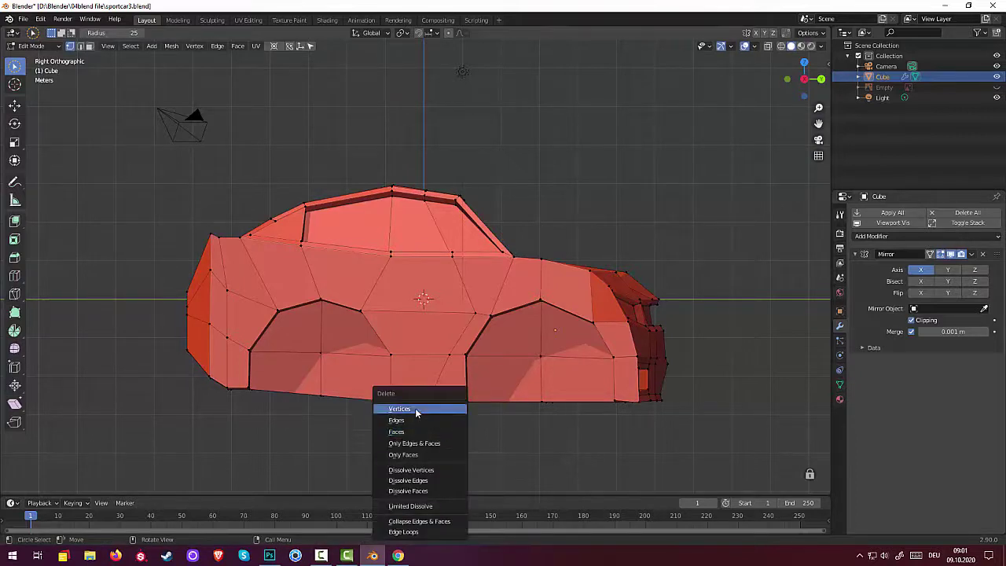
left_click(415, 409)
middle_click_drag(459, 420, 445, 354)
Shift the lower edge below the central face 0.518 m along Y, then deselect it
left_click_drag(427, 352, 435, 384)
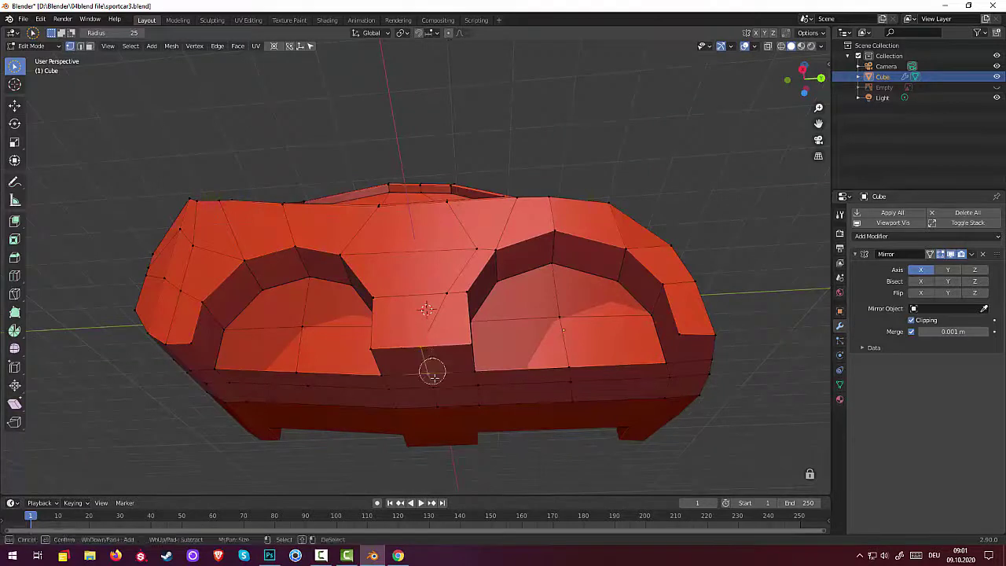
mouse_move(442, 411)
middle_mouse_down()
mouse_move(456, 416)
mouse_move(467, 453)
mouse_move(451, 456)
middle_mouse_up()
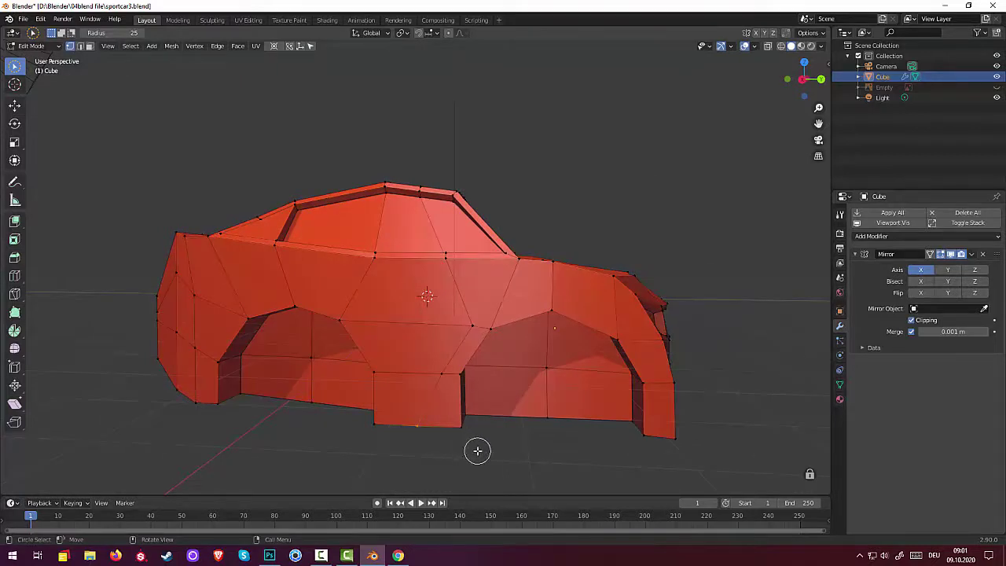
key("g")
key("y")
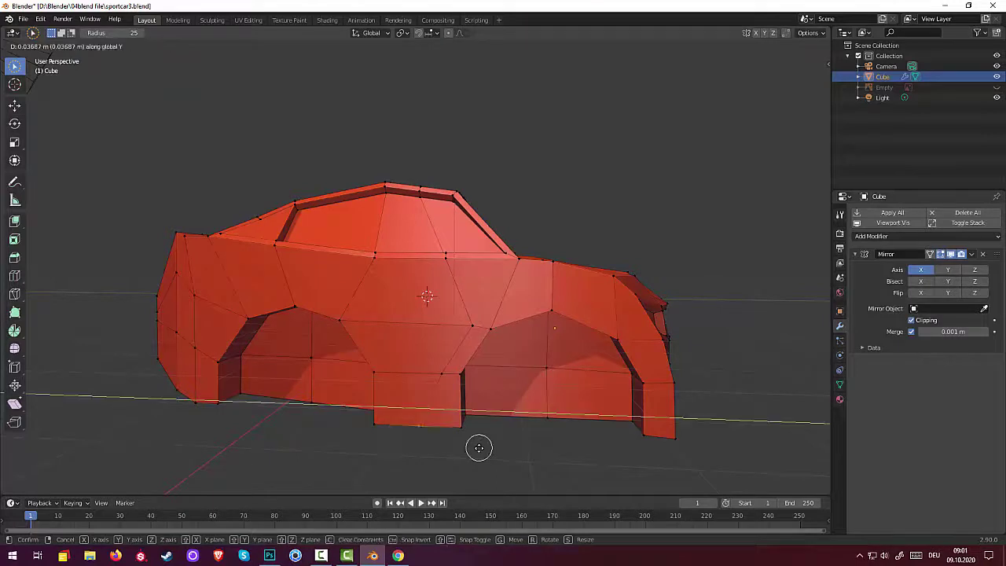
left_click(499, 447)
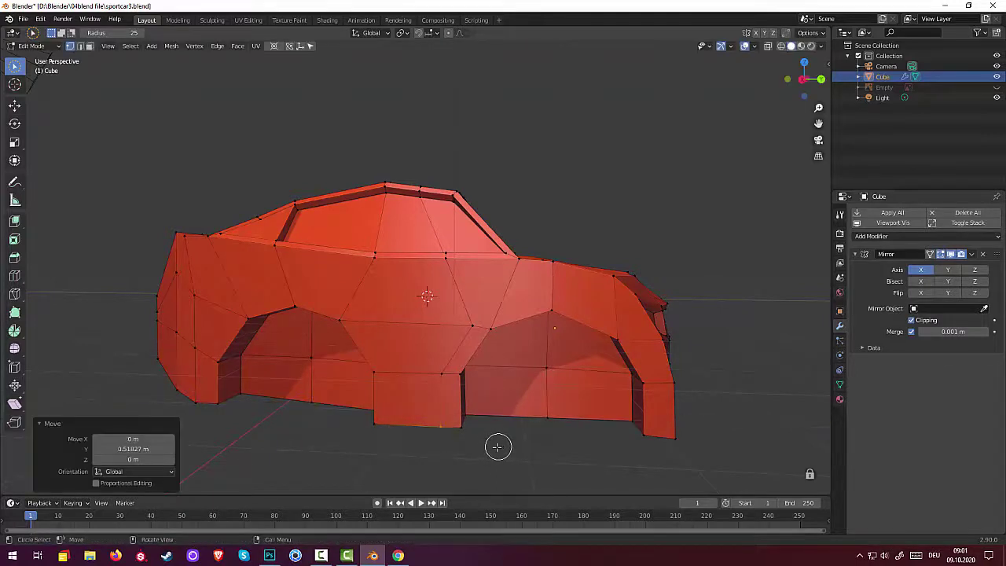
middle_click_drag(499, 447, 542, 451)
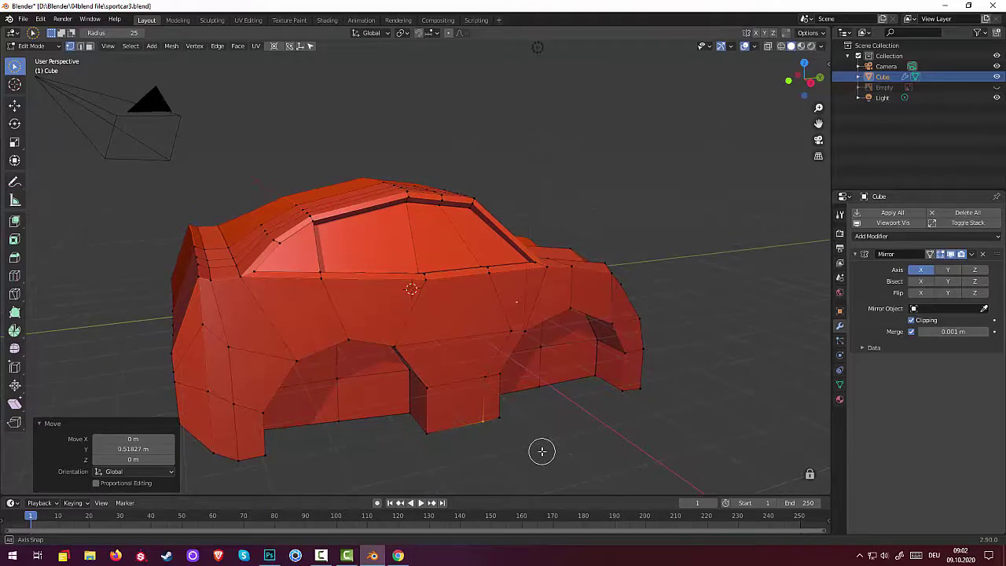
middle_click_drag(542, 452, 503, 420)
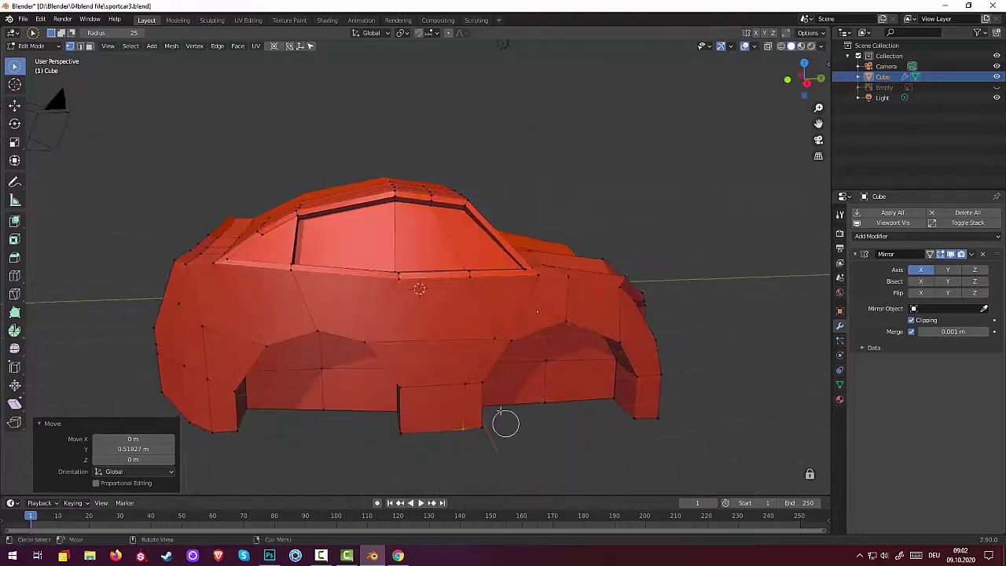
left_click(456, 357)
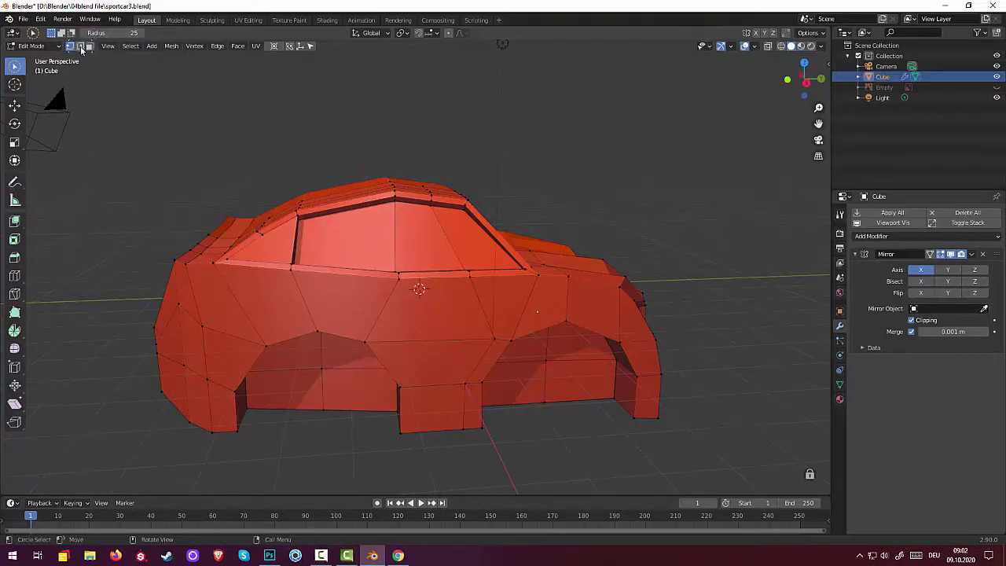
Switch to face selection, pick a bottom-front face, then clear the selection
left_click(89, 46)
left_click(432, 360)
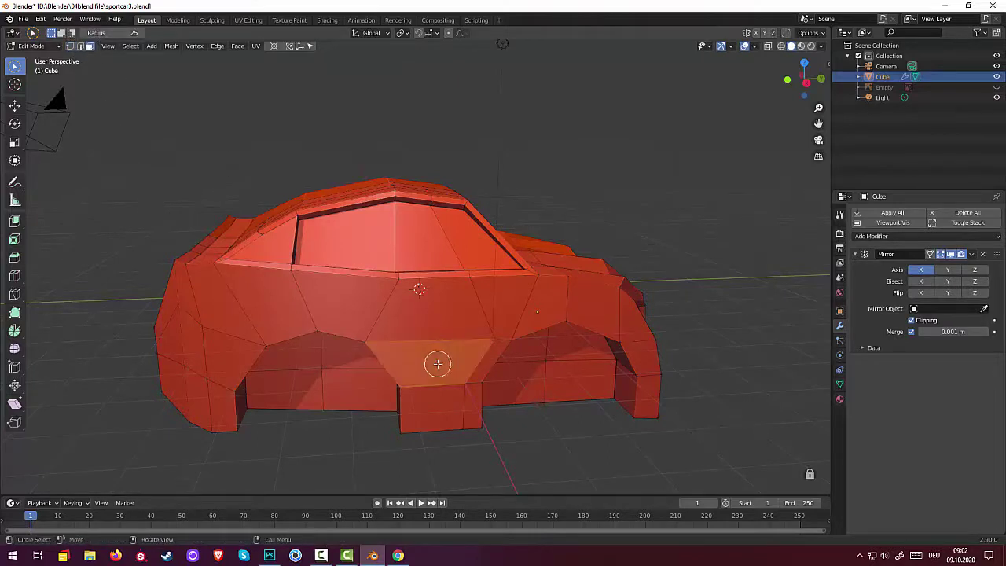
mouse_move(472, 376)
middle_mouse_down()
mouse_move(479, 405)
mouse_move(530, 407)
mouse_move(523, 427)
mouse_move(452, 417)
middle_mouse_up()
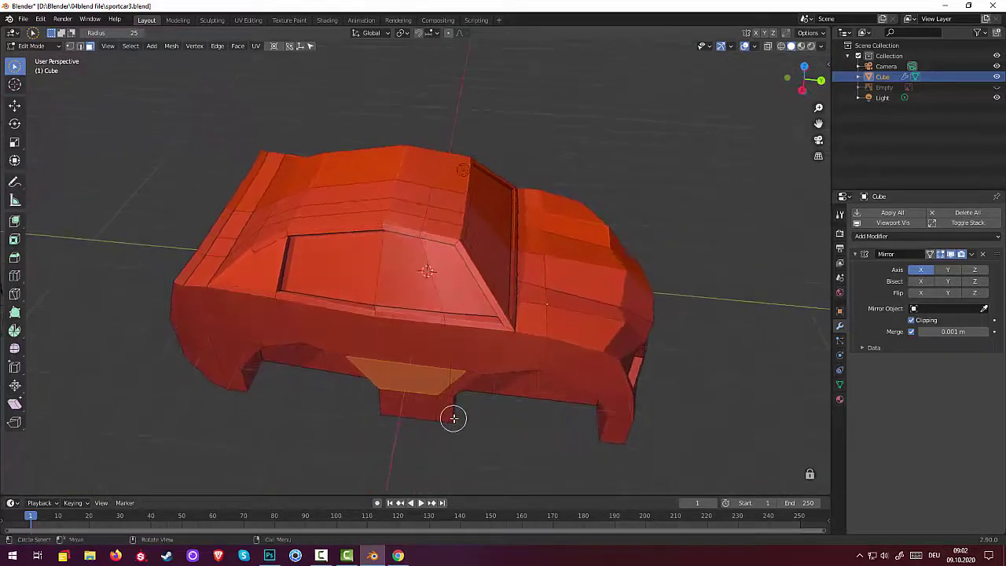
key("c")
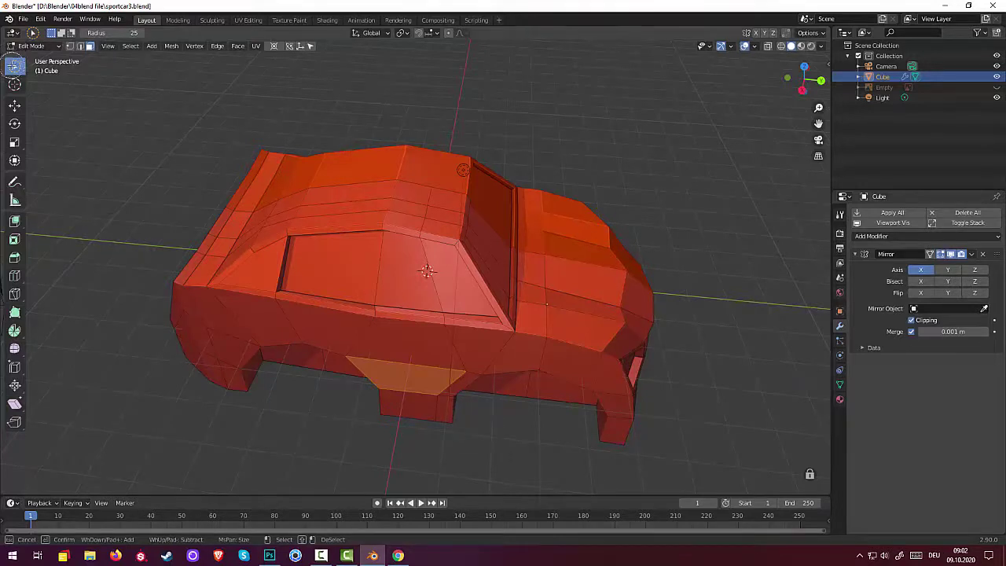
key("Escape")
key("alt+a")
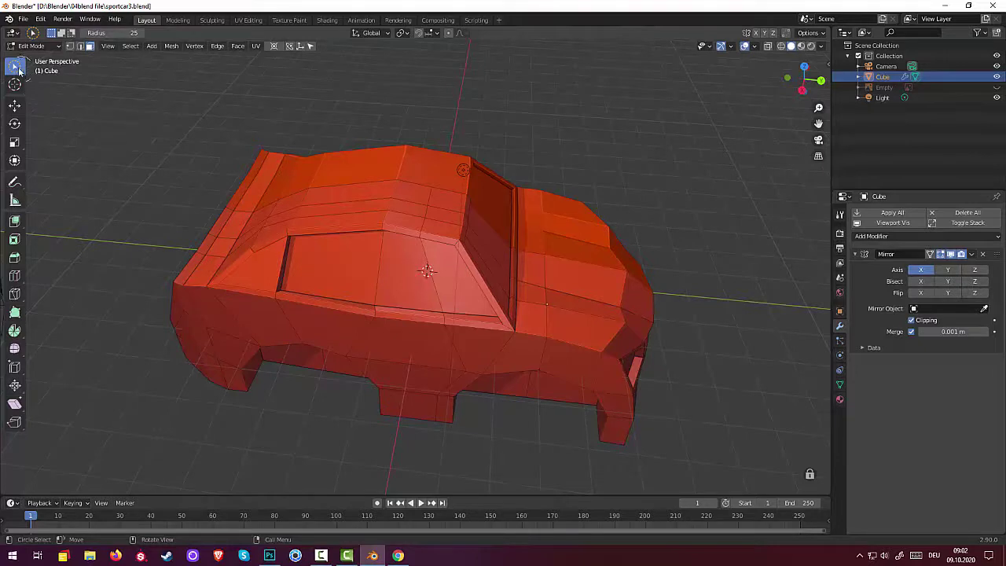
Leave and re-enter Edit Mode, then bring up the face context menu
left_click_drag(19, 69, 67, 107)
key("Tab")
key("Tab")
right_click(126, 338)
Use the single-click select tool to pick a lower-body face and move it along X
left_click(16, 67)
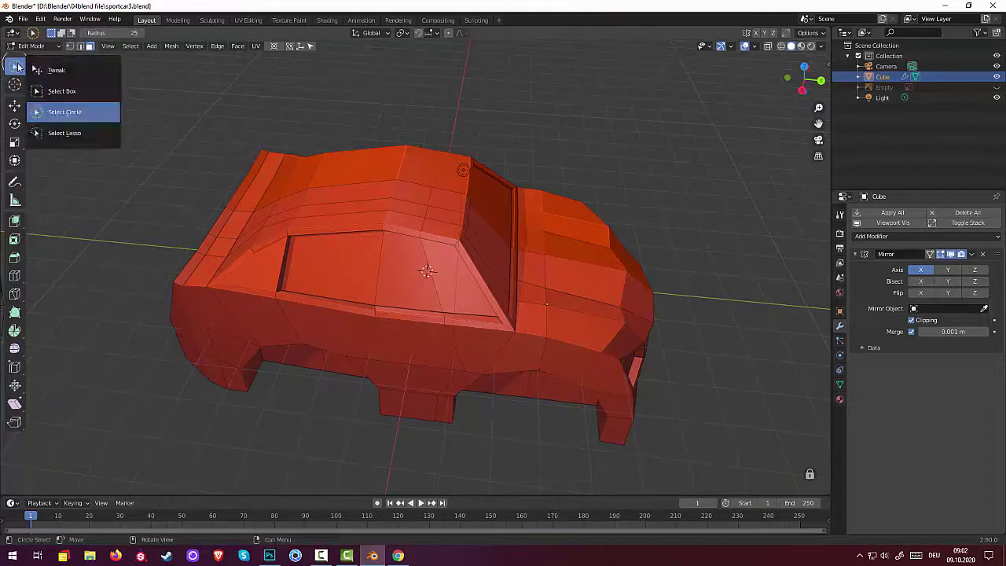
left_click(72, 73)
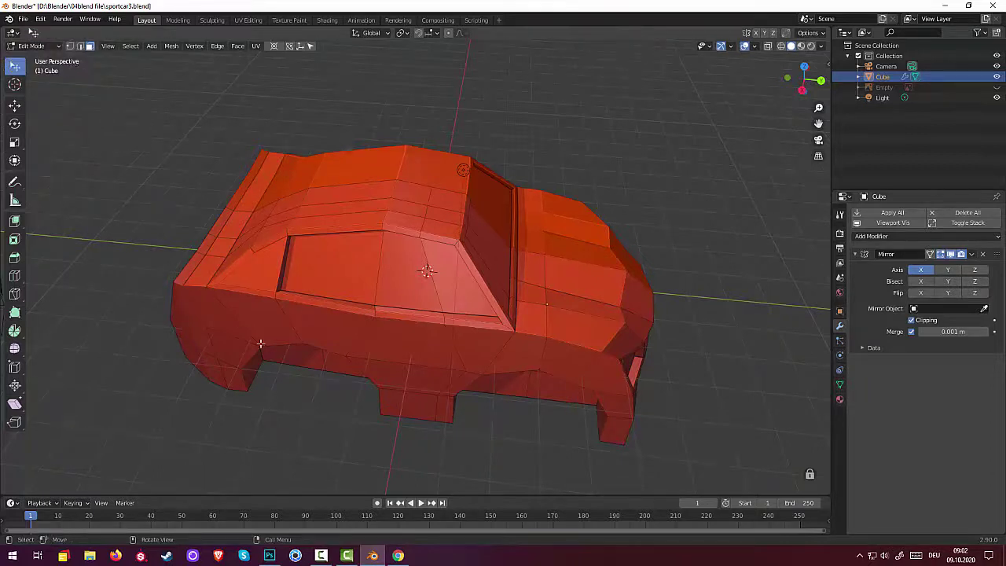
left_click(419, 384)
middle_click_drag(472, 401, 404, 378)
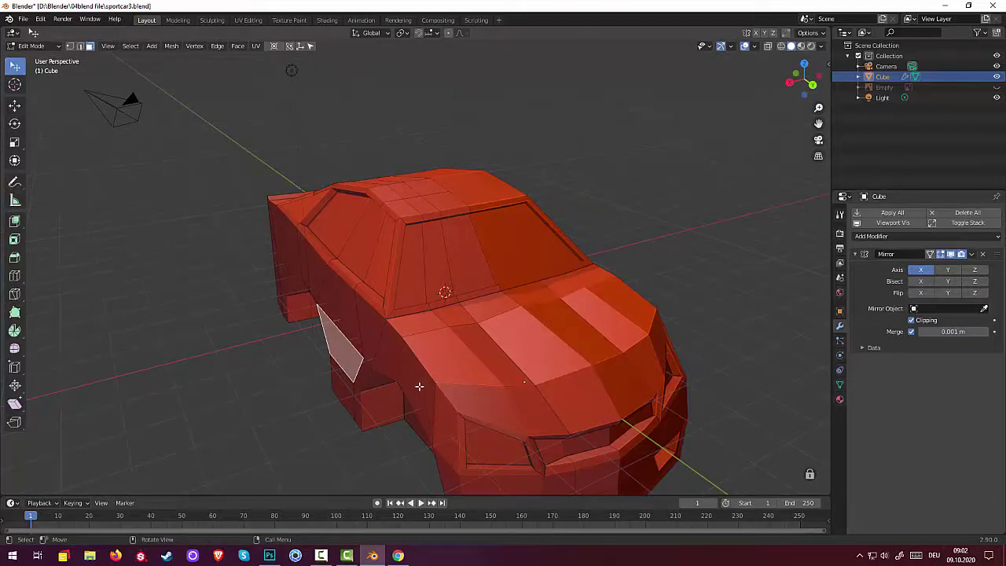
key("g")
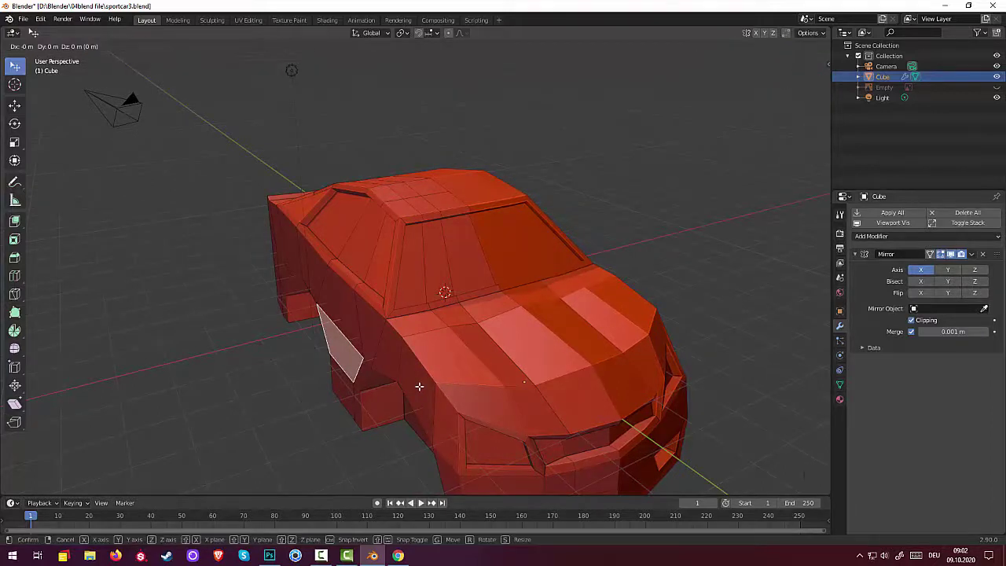
key("x")
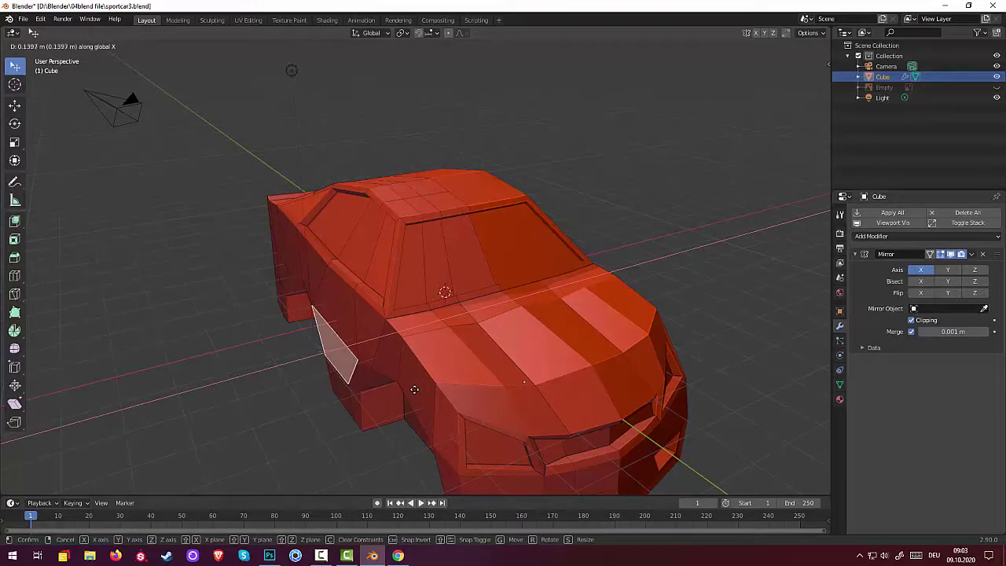
left_click(415, 389)
mouse_move(415, 389)
middle_mouse_down()
mouse_move(614, 383)
mouse_move(629, 360)
mouse_move(568, 389)
mouse_move(437, 404)
mouse_move(433, 413)
mouse_move(454, 429)
middle_mouse_up()
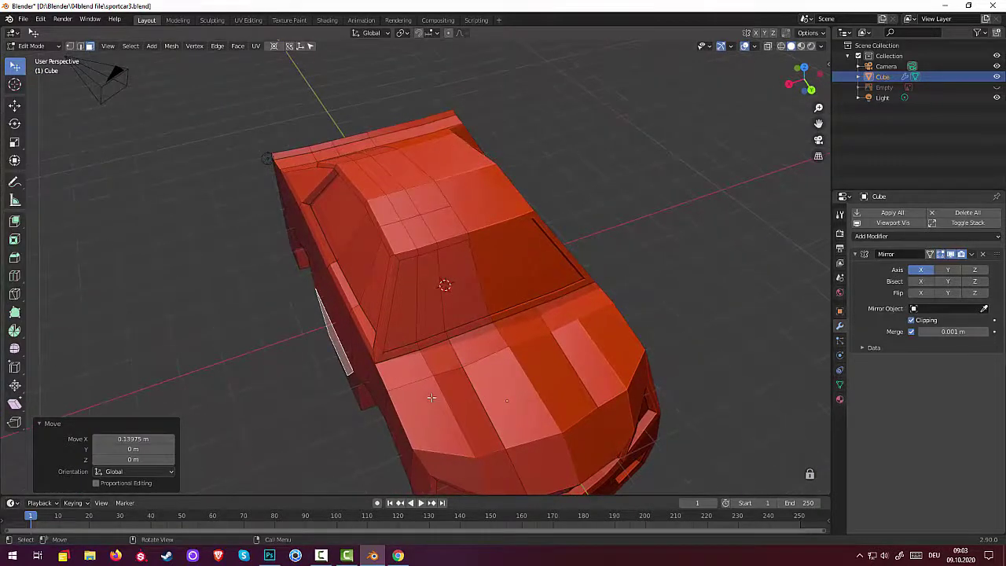
Rotate the face -3.31° around Z and view the car from the rear
key("r")
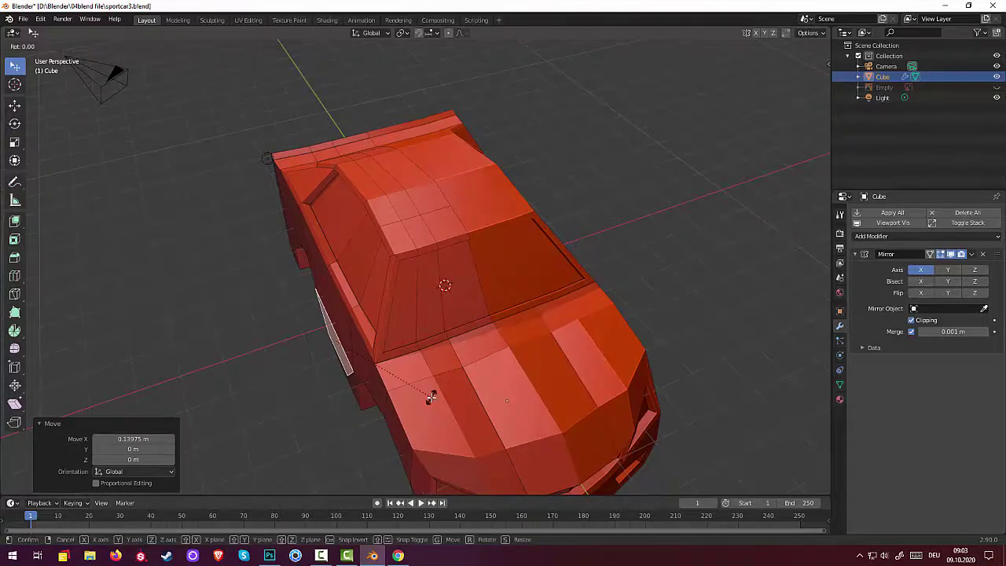
key("z")
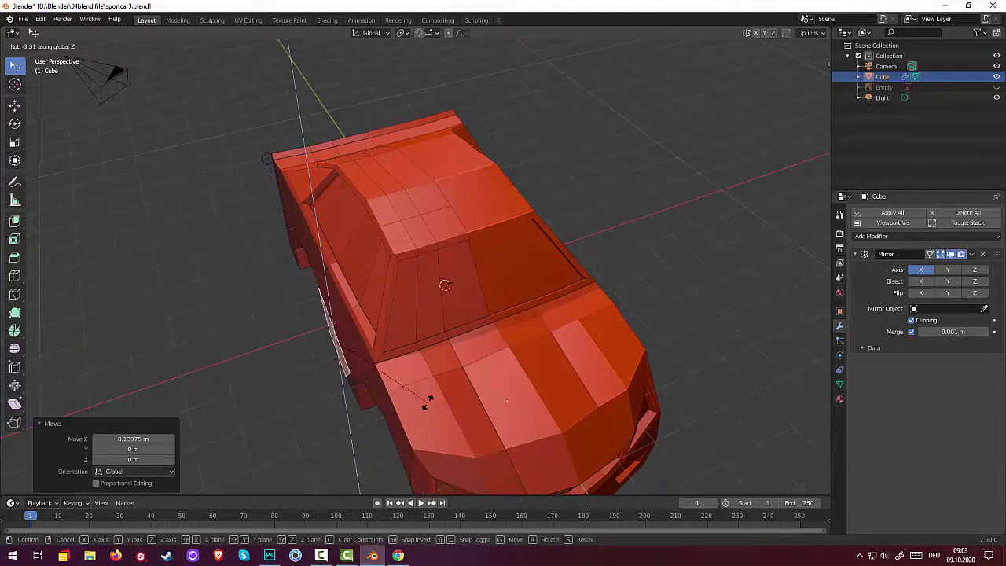
left_click(429, 401)
mouse_move(429, 403)
middle_mouse_down()
mouse_move(535, 333)
mouse_move(569, 359)
mouse_move(437, 360)
mouse_move(535, 353)
mouse_move(488, 357)
middle_mouse_up()
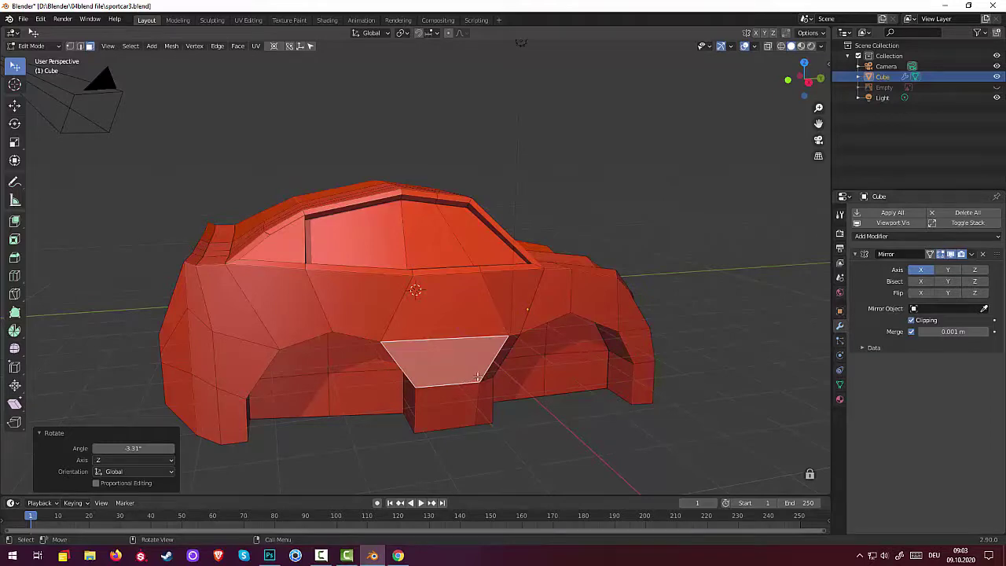
mouse_move(478, 378)
middle_mouse_down()
mouse_move(524, 376)
mouse_move(577, 462)
mouse_move(611, 471)
mouse_move(635, 429)
mouse_move(501, 374)
mouse_move(535, 360)
mouse_move(534, 369)
middle_mouse_up()
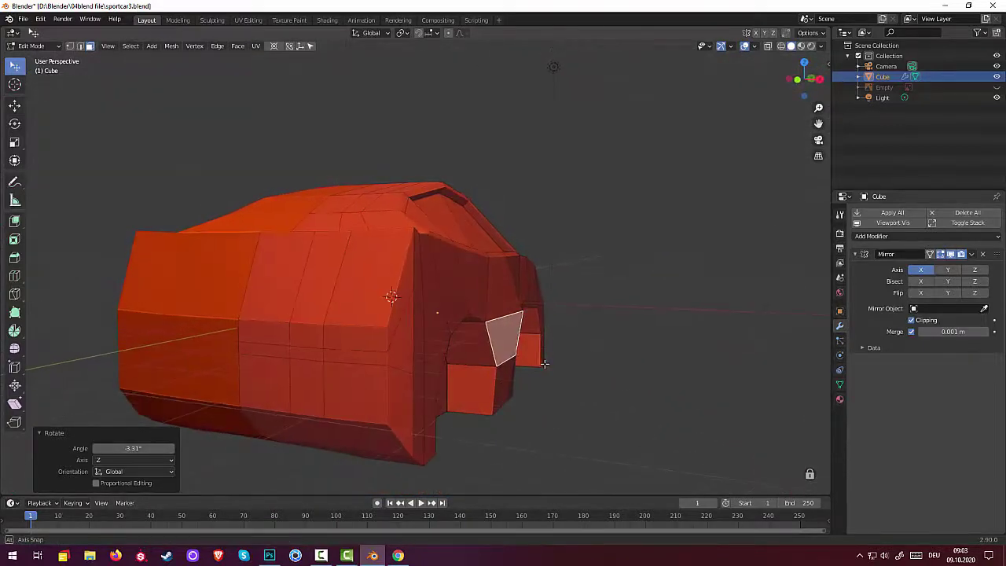
Select the two rear-panel strip faces and scale them 2.145 along Z
left_click(366, 363)
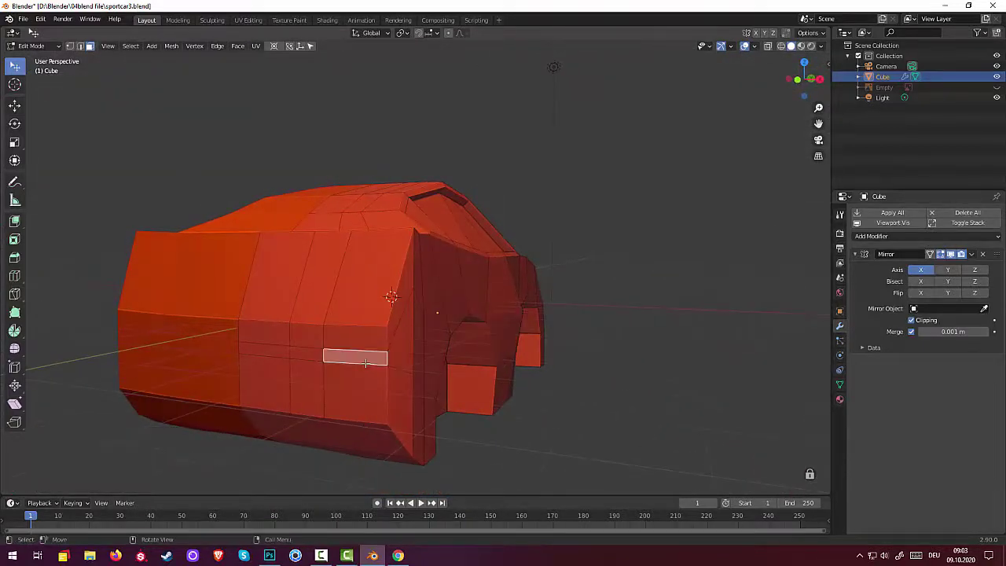
left_click(306, 354, "shift")
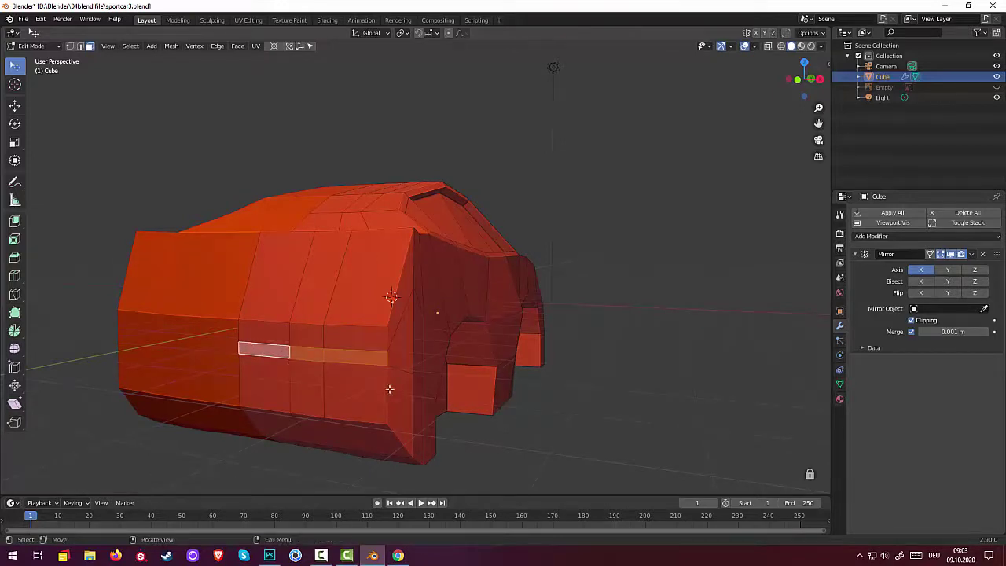
mouse_move(409, 384)
middle_mouse_down()
mouse_move(395, 371)
mouse_move(446, 386)
middle_mouse_up()
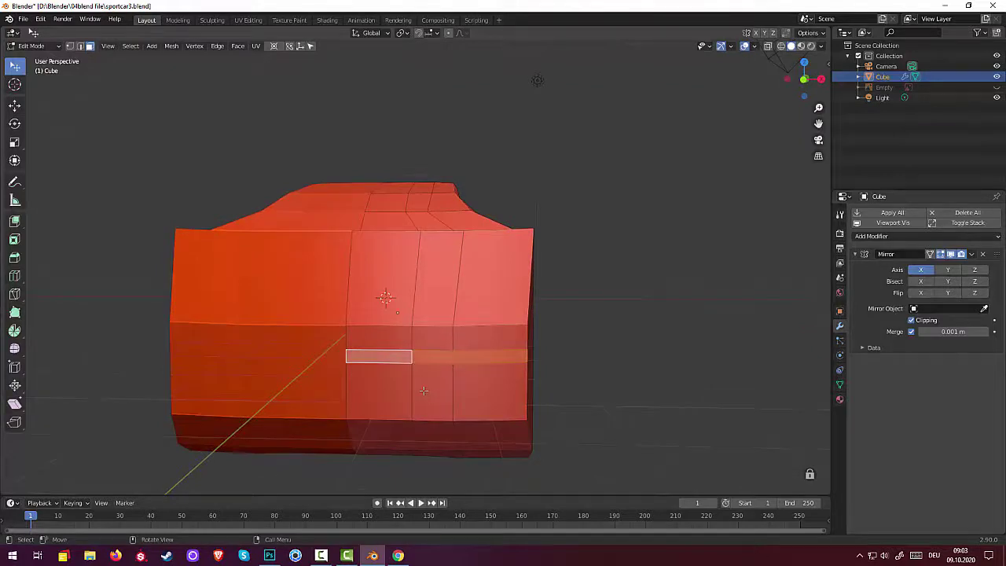
key("s")
key("z")
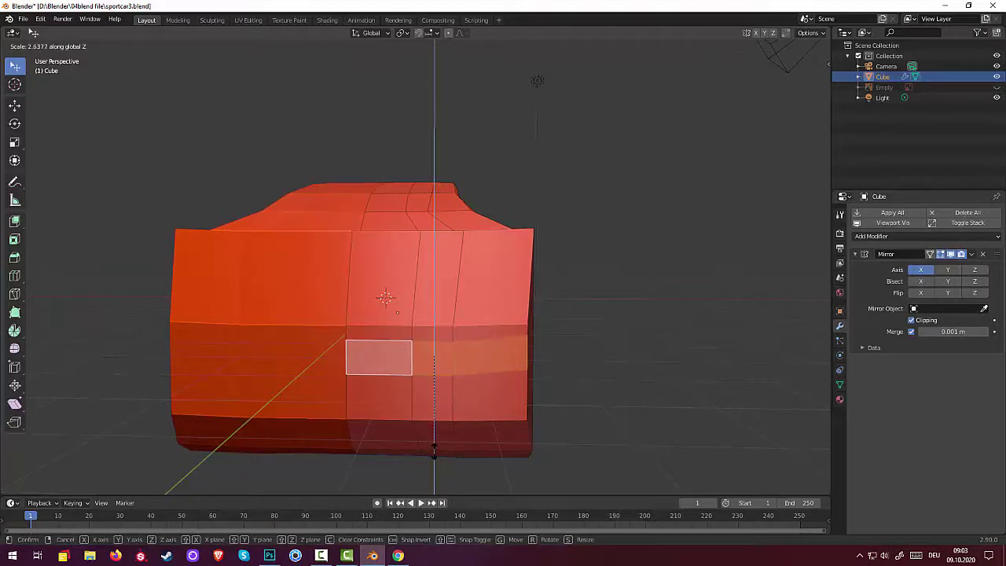
left_click(435, 433)
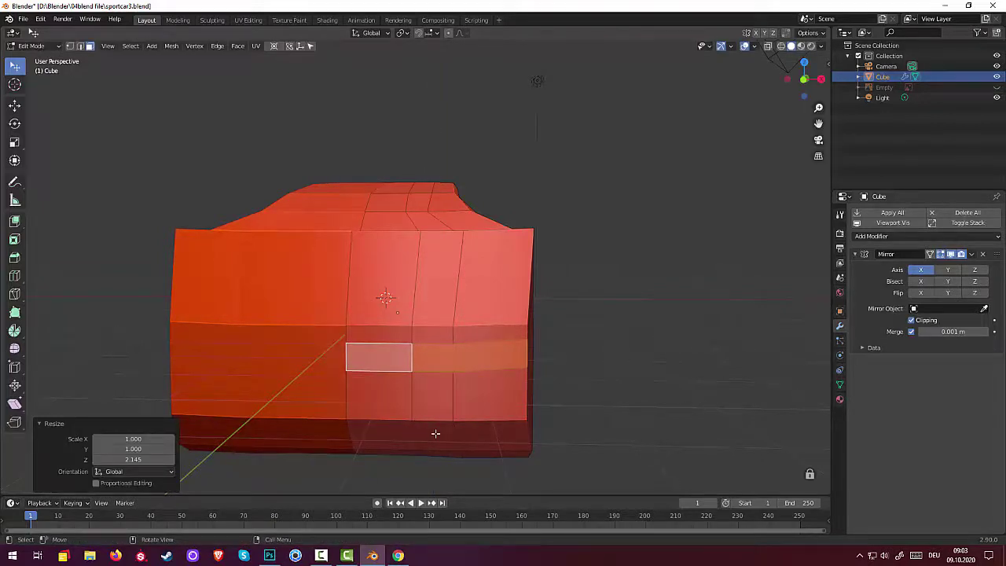
Lower the strip faces 0.175 m along Z
key("g")
key("z")
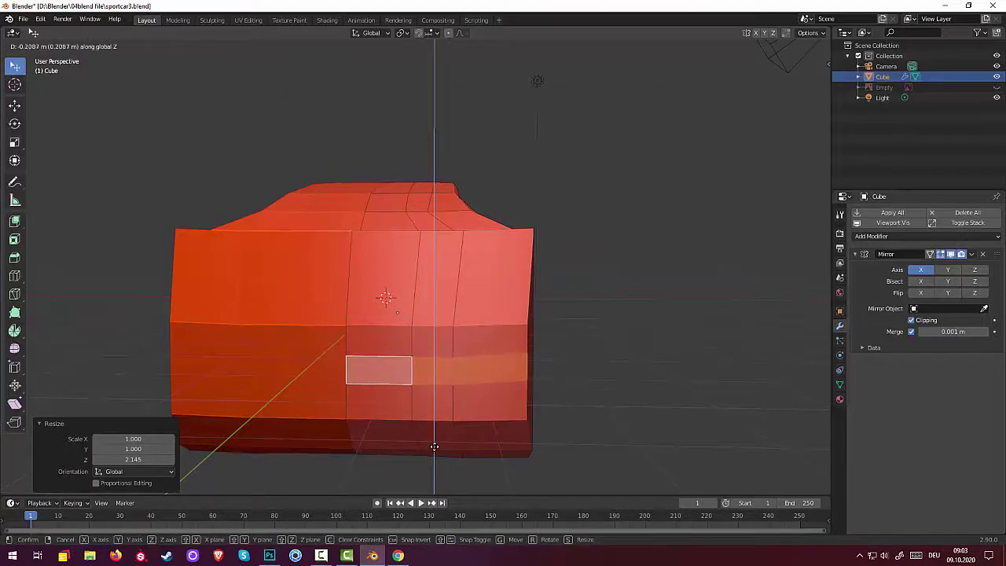
left_click(434, 444)
middle_click_drag(636, 438, 626, 432)
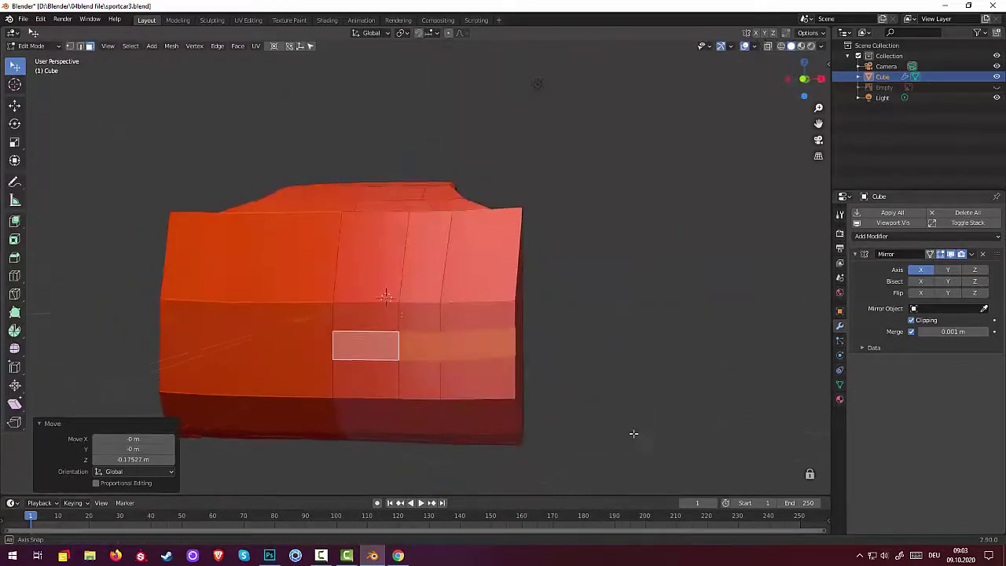
middle_click_drag(627, 432, 633, 436)
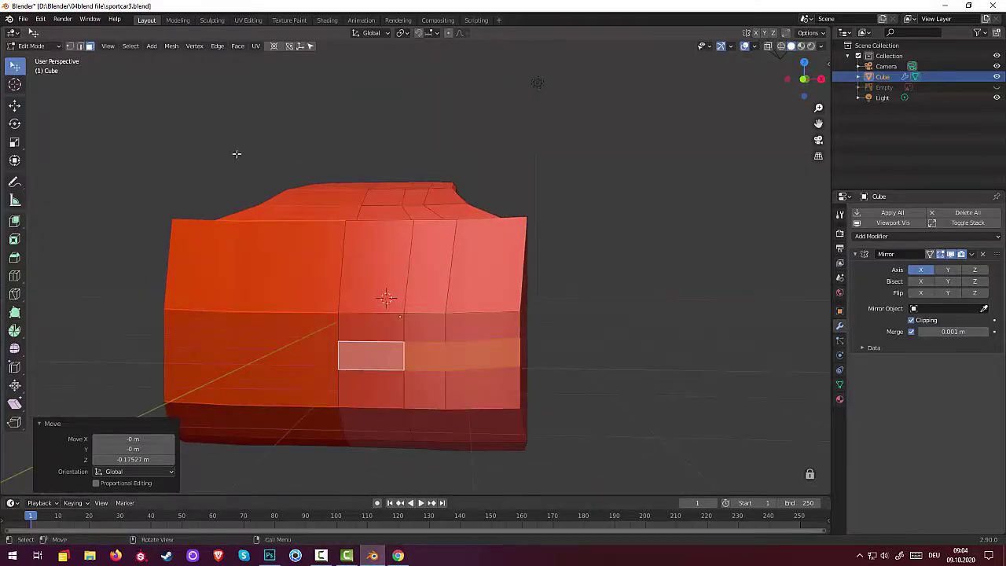
middle_click_drag(236, 186, 234, 187)
In orthographic front view, lower the strip's outer vertex about 0.085 m along Z
key("KP_1")
key("KP_3")
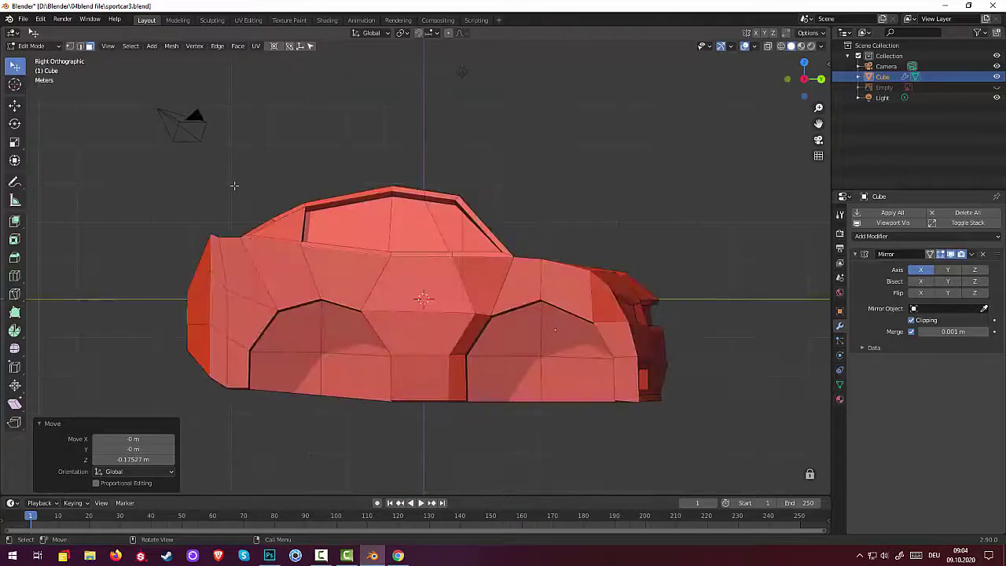
key("KP_1")
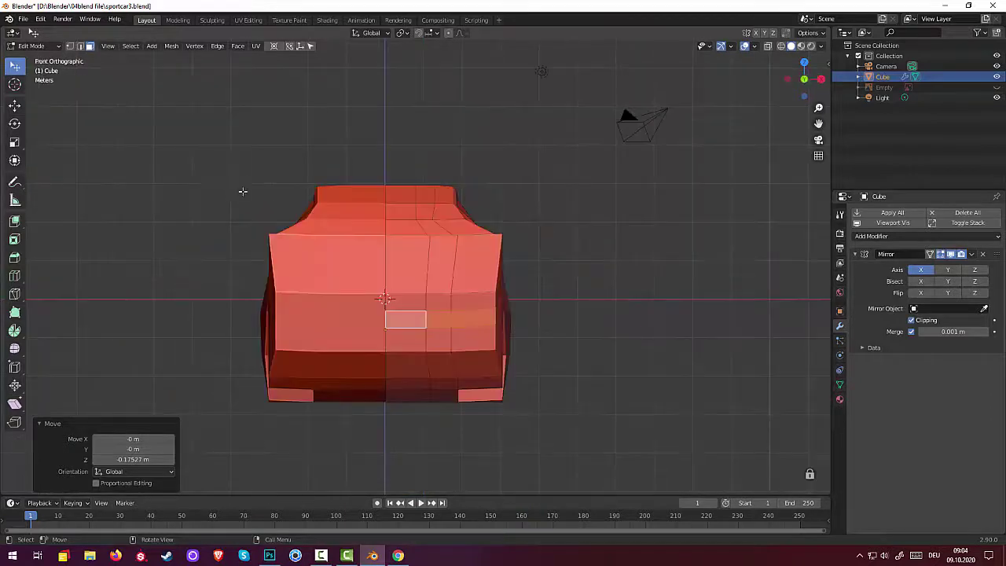
scroll(516, 387, "up", 2)
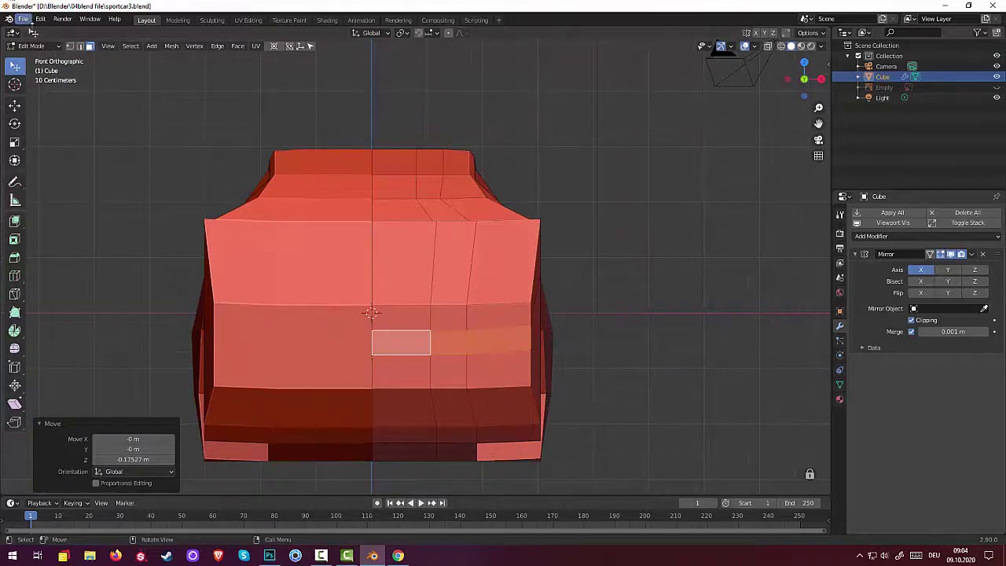
left_click(70, 45)
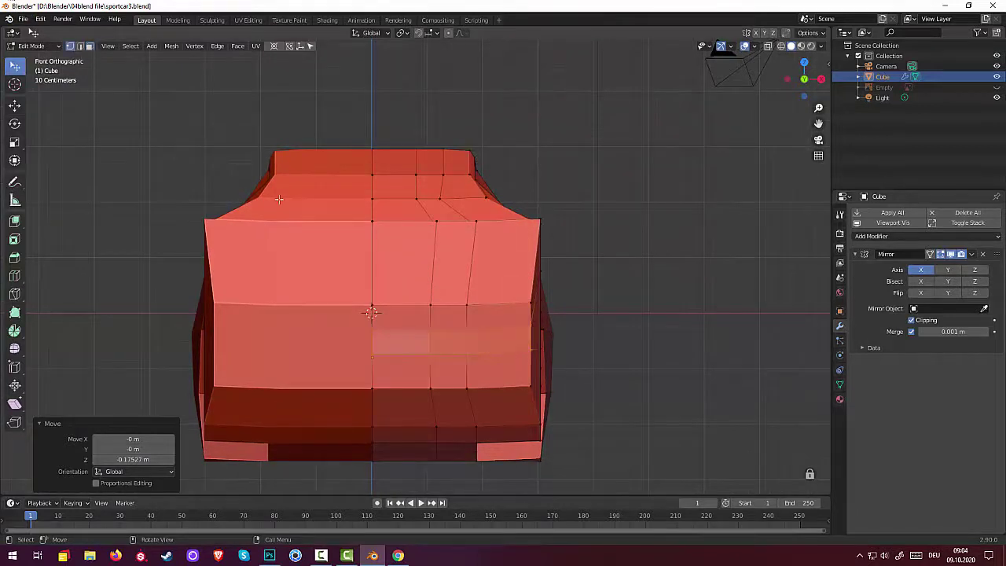
left_click(531, 324)
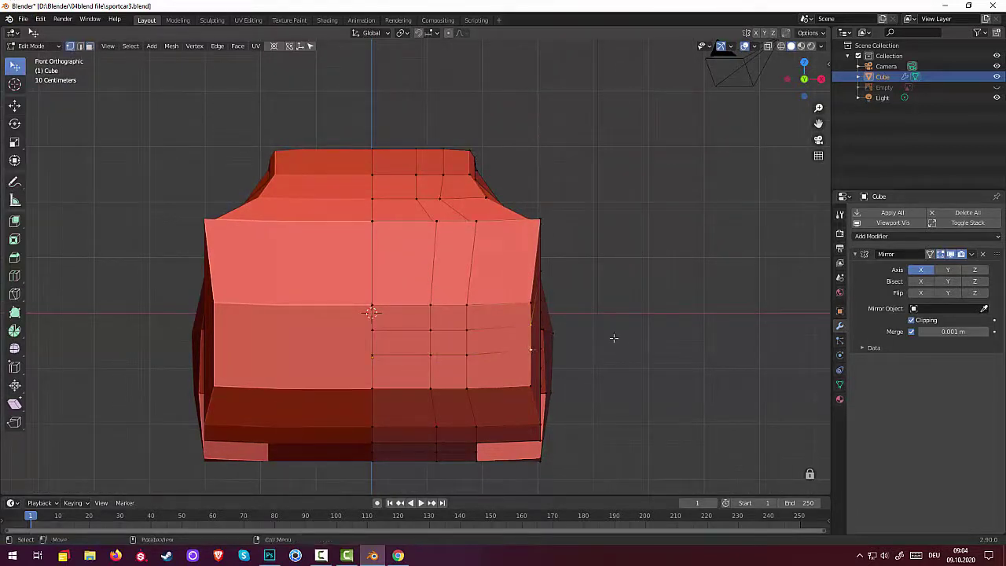
key("g")
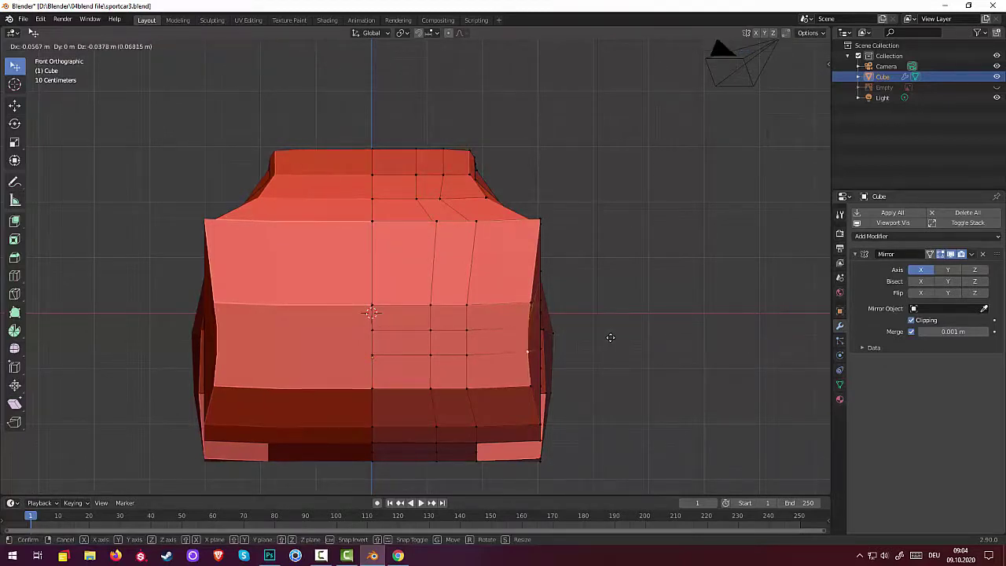
key("z")
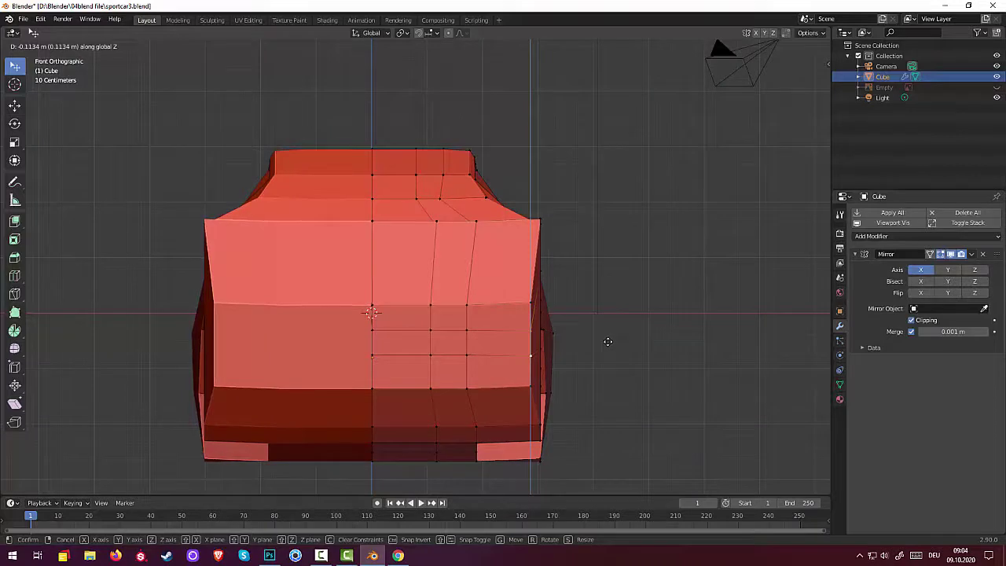
left_click(607, 339)
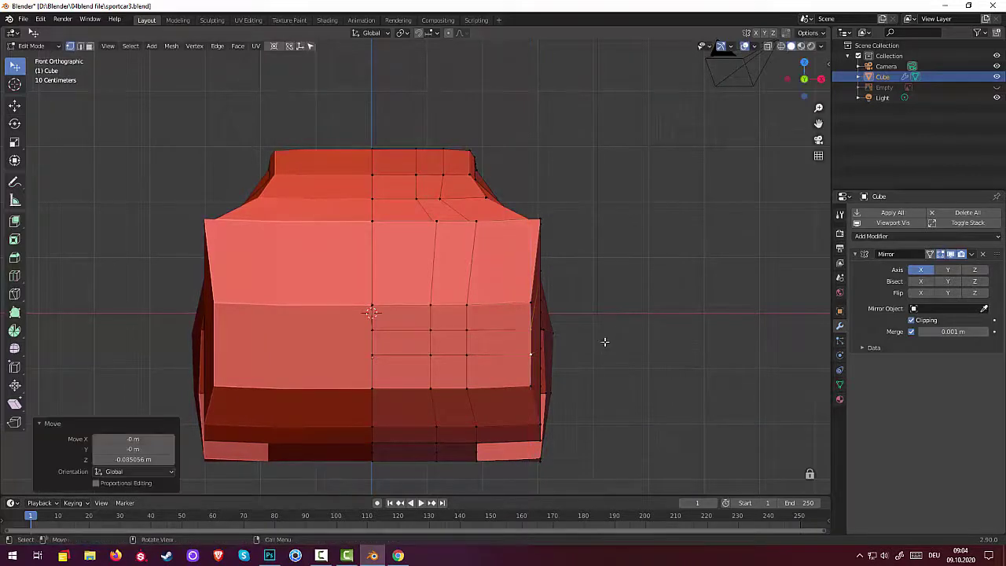
middle_click_drag(549, 415, 531, 461)
scroll(531, 462, "down", 2)
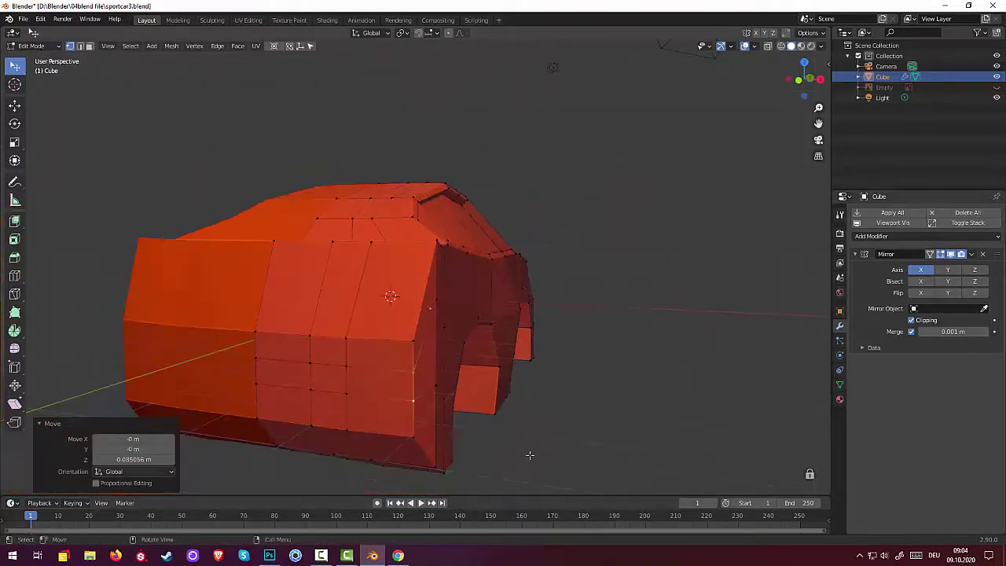
left_click(79, 46)
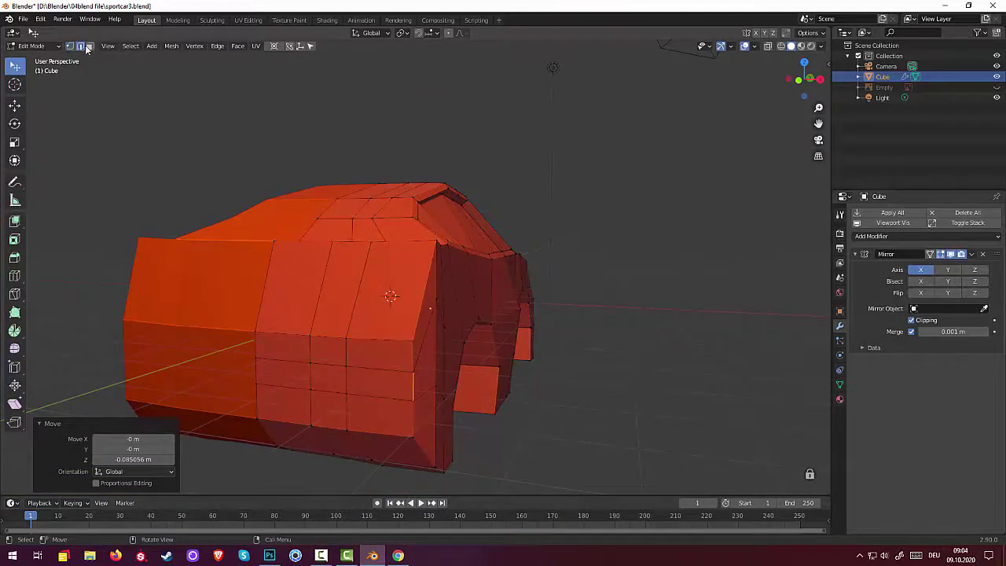
left_click(267, 378)
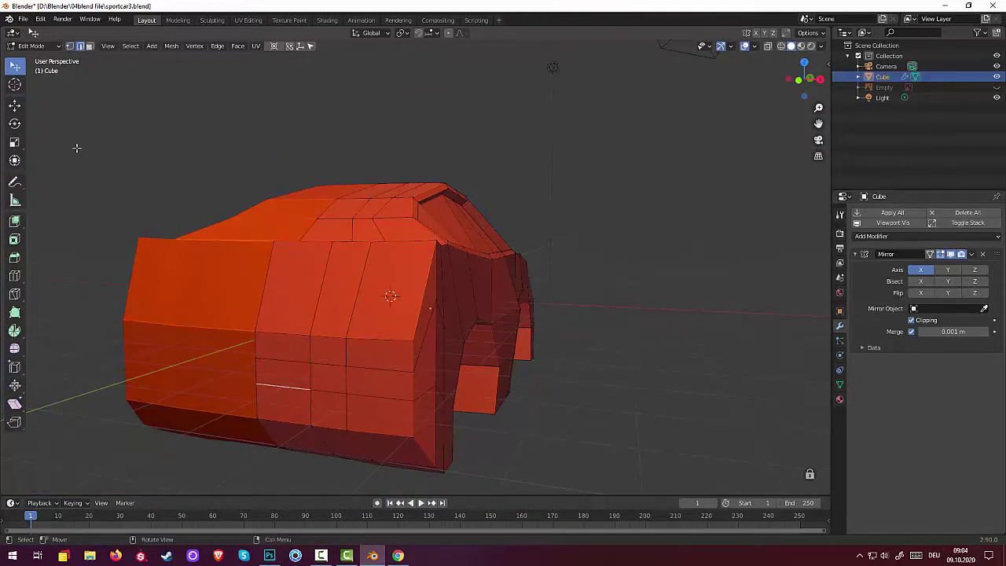
left_click(90, 46)
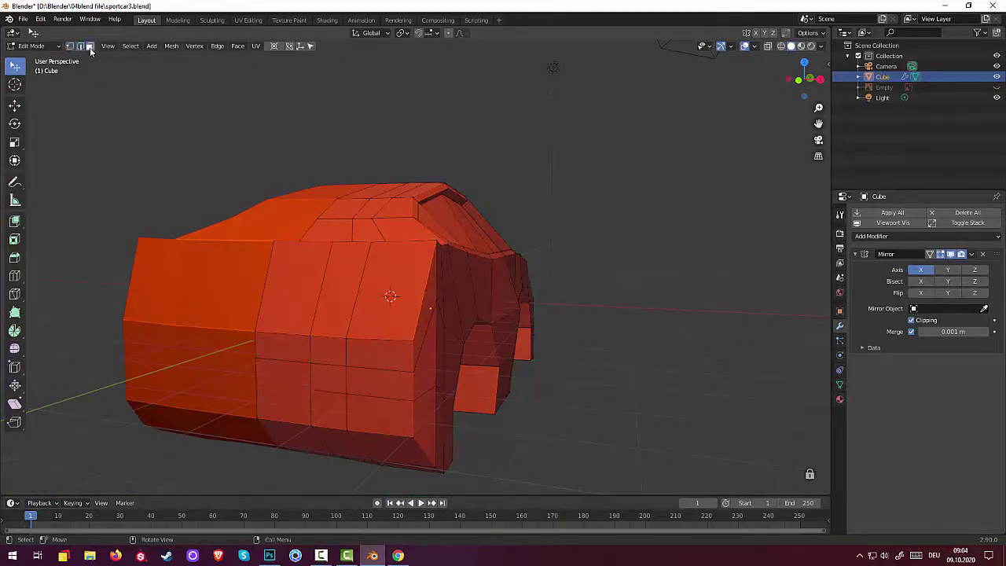
left_click(276, 371)
left_click(342, 383, "shift")
left_click(386, 390, "shift")
mouse_move(385, 390)
middle_mouse_down()
mouse_move(498, 444)
mouse_move(446, 406)
mouse_move(435, 416)
middle_mouse_up()
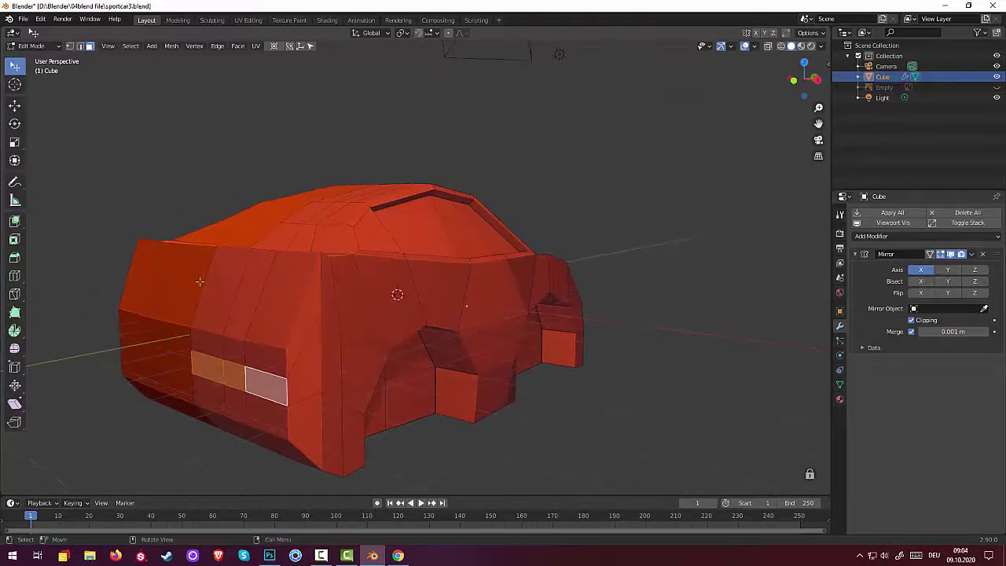
left_click(70, 46)
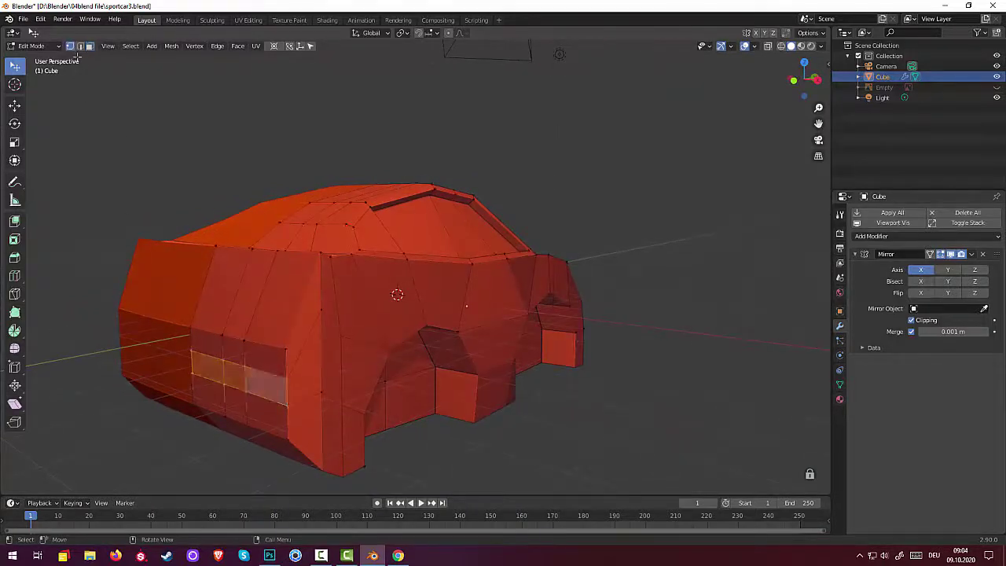
left_click(284, 349)
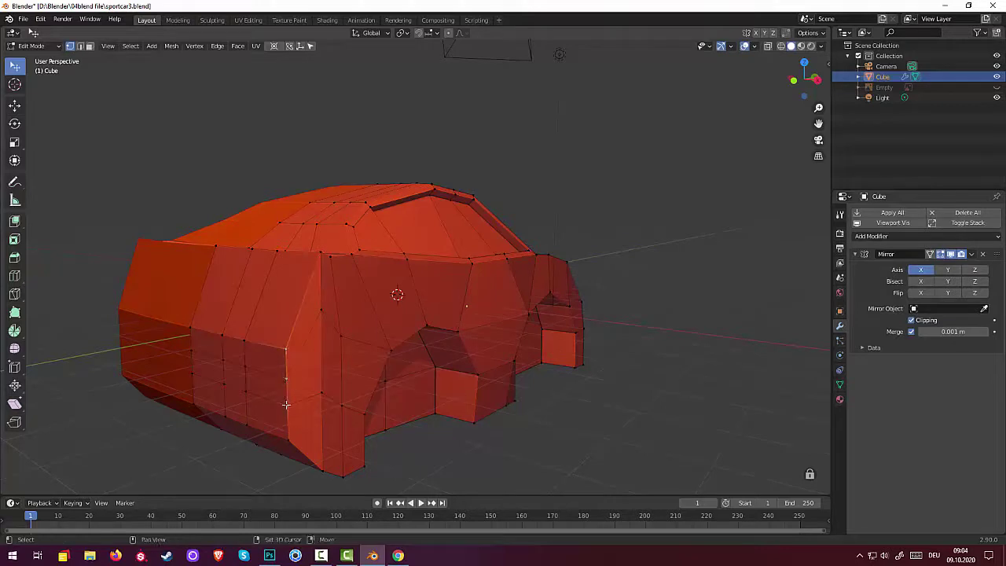
mouse_move(312, 435)
middle_mouse_down()
mouse_move(422, 413)
mouse_move(427, 401)
mouse_move(450, 406)
mouse_move(420, 432)
mouse_move(394, 425)
mouse_move(404, 393)
mouse_move(444, 420)
middle_mouse_up()
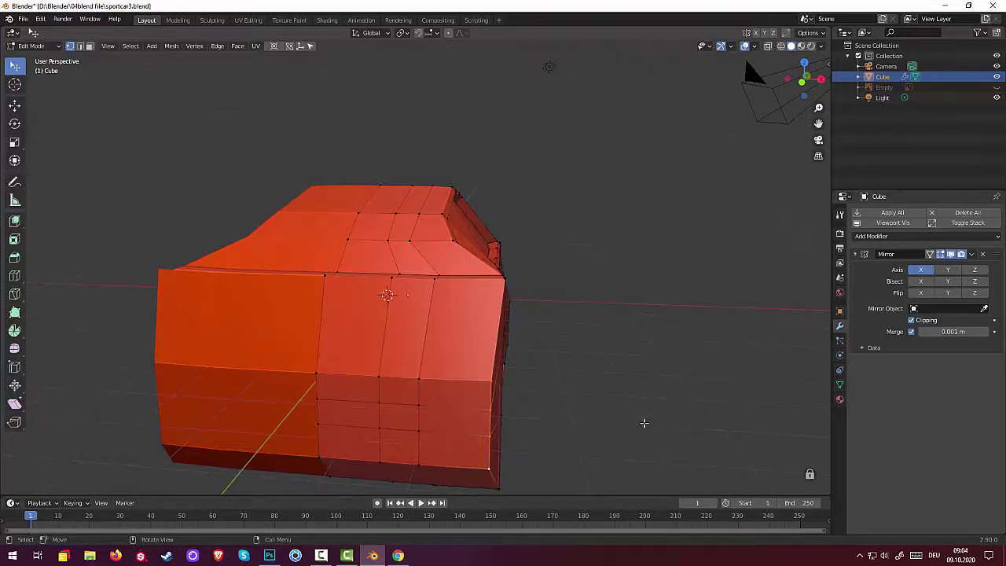
Shift the selected vertices sideways along X
key("g")
key("x")
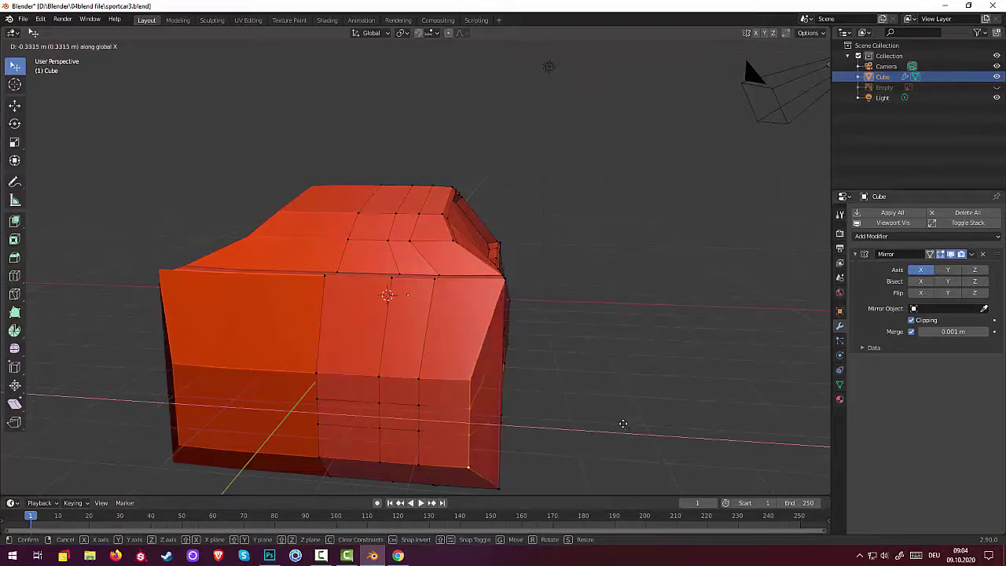
left_click(624, 424)
mouse_move(632, 412)
middle_mouse_down()
mouse_move(509, 398)
mouse_move(647, 404)
middle_mouse_up()
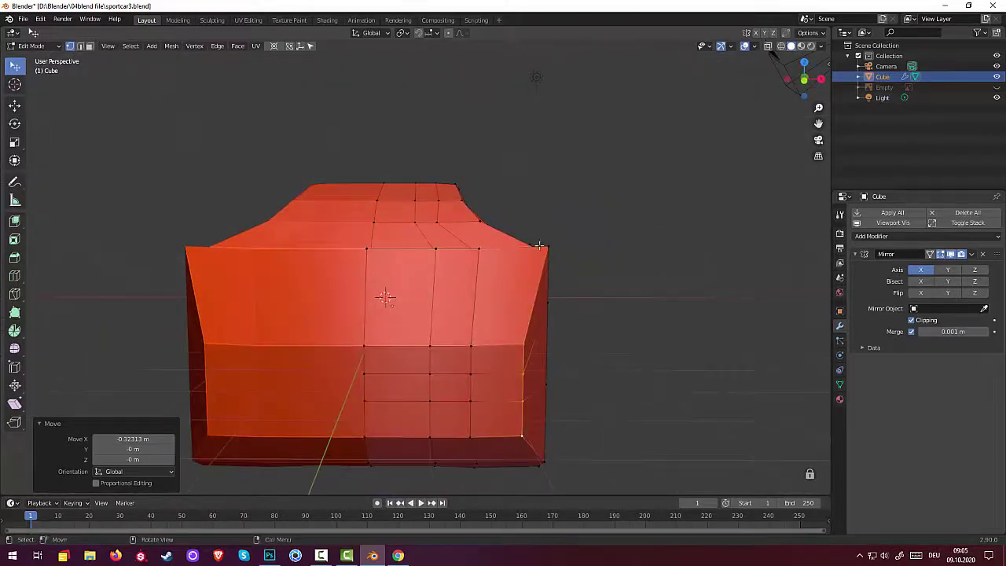
Pull the rear panel's top corner vertex -0.313 m inward along X
left_click(548, 247)
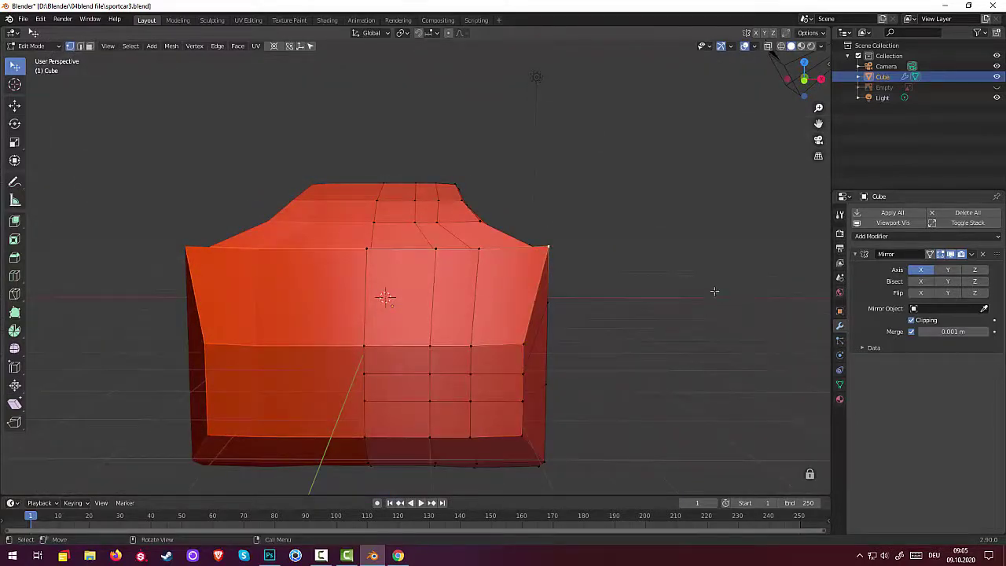
key("g")
key("x")
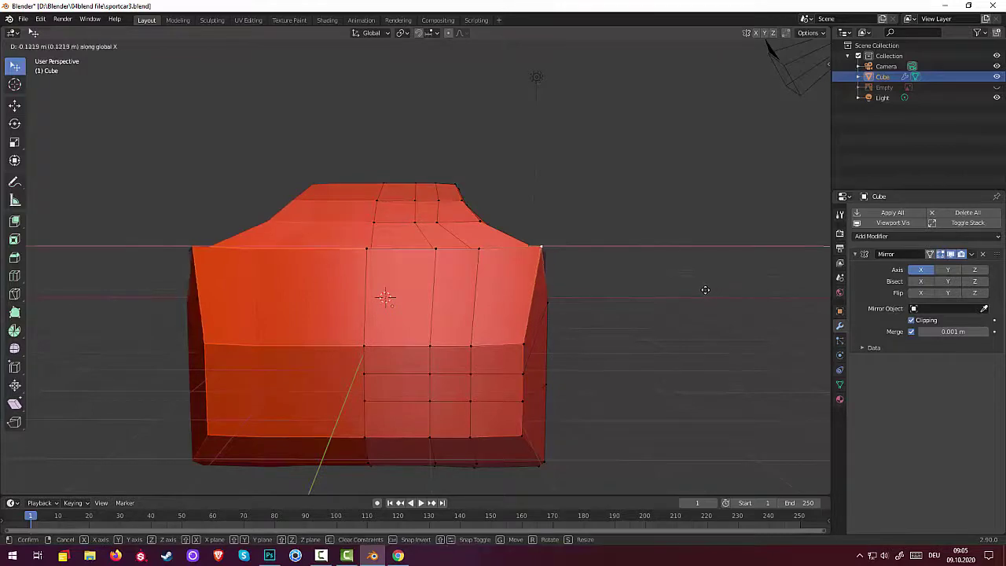
left_click(694, 294)
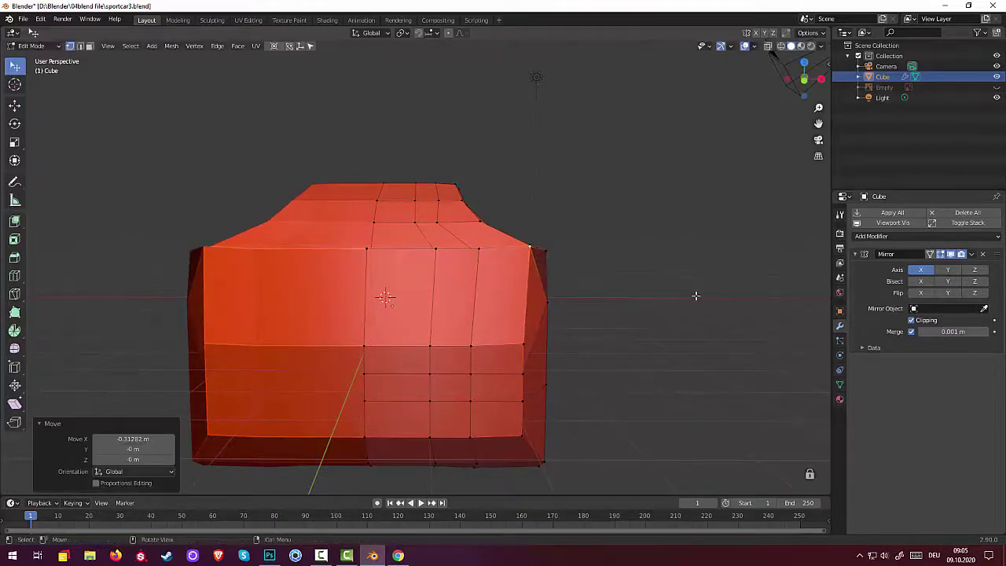
mouse_move(663, 420)
middle_mouse_down()
mouse_move(590, 443)
mouse_move(551, 427)
mouse_move(501, 480)
mouse_move(640, 434)
mouse_move(651, 454)
mouse_move(669, 449)
mouse_move(665, 457)
middle_mouse_up()
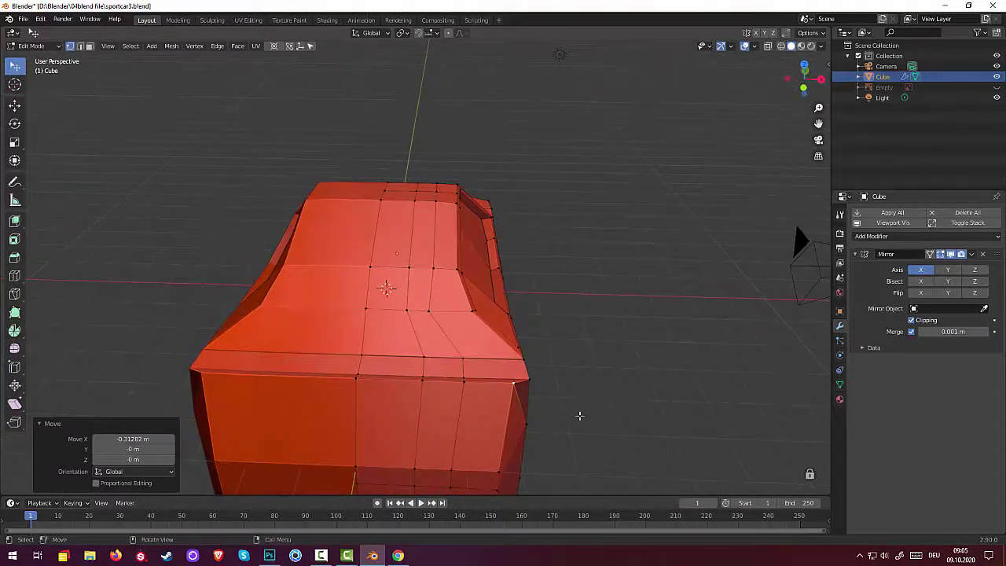
Undo the corner move and shift the vertex about -0.15 m along X instead
key("ctrl+z")
key("g")
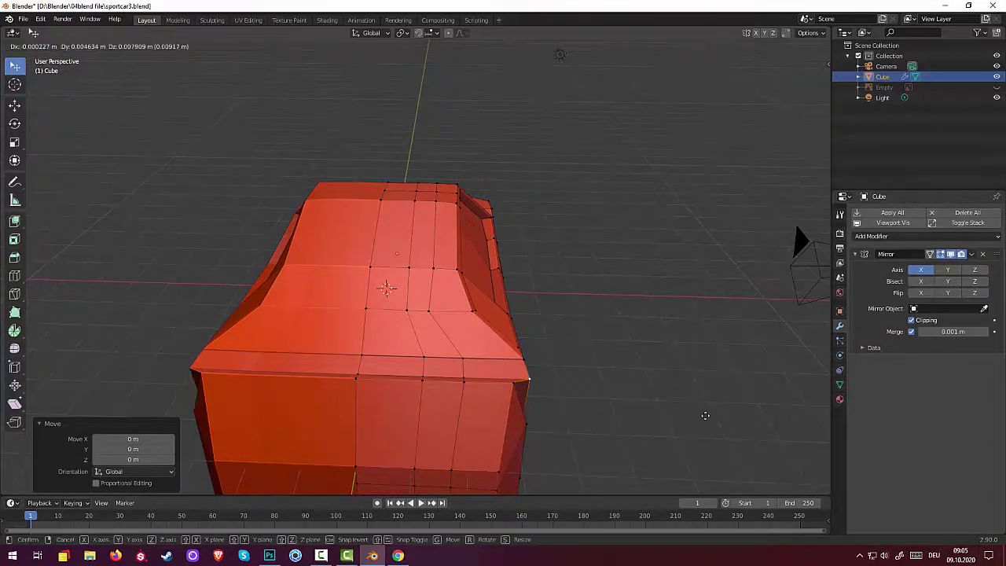
key("x")
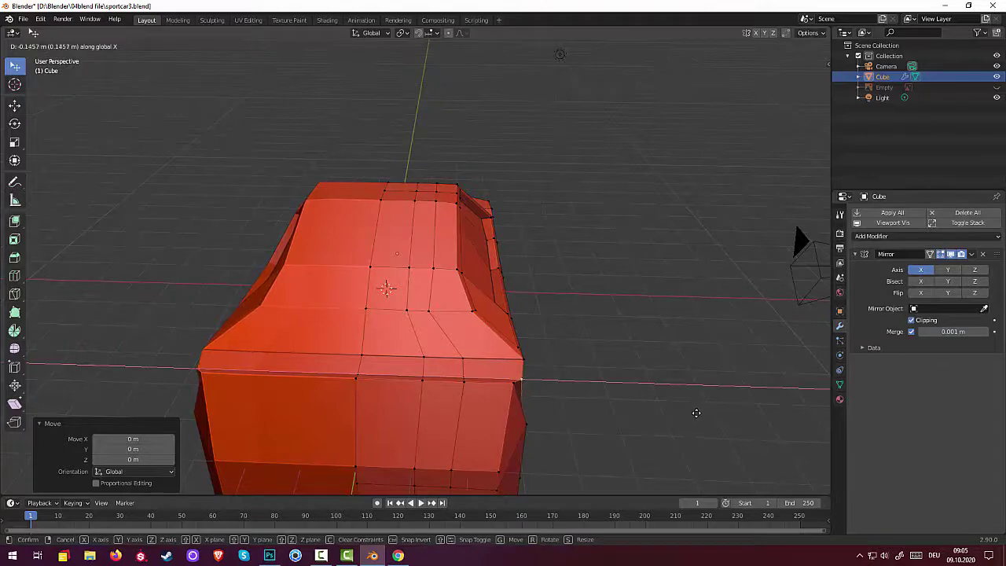
left_click(696, 410)
mouse_move(695, 411)
middle_mouse_down()
mouse_move(611, 390)
mouse_move(505, 425)
mouse_move(616, 367)
mouse_move(692, 411)
middle_mouse_up()
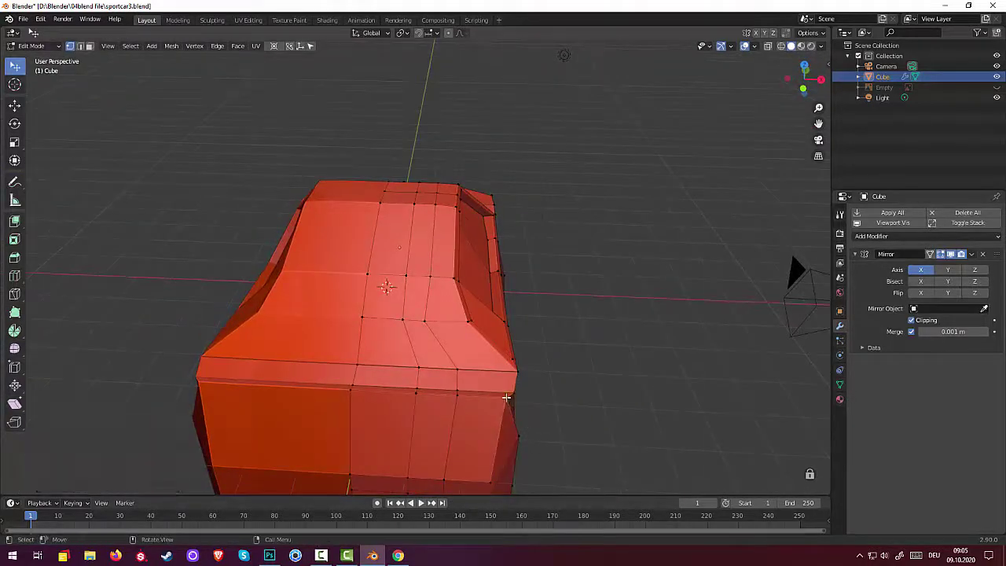
Shift the next upper corner vertex -0.155 m inward along X
key("x")
key("g")
key("x")
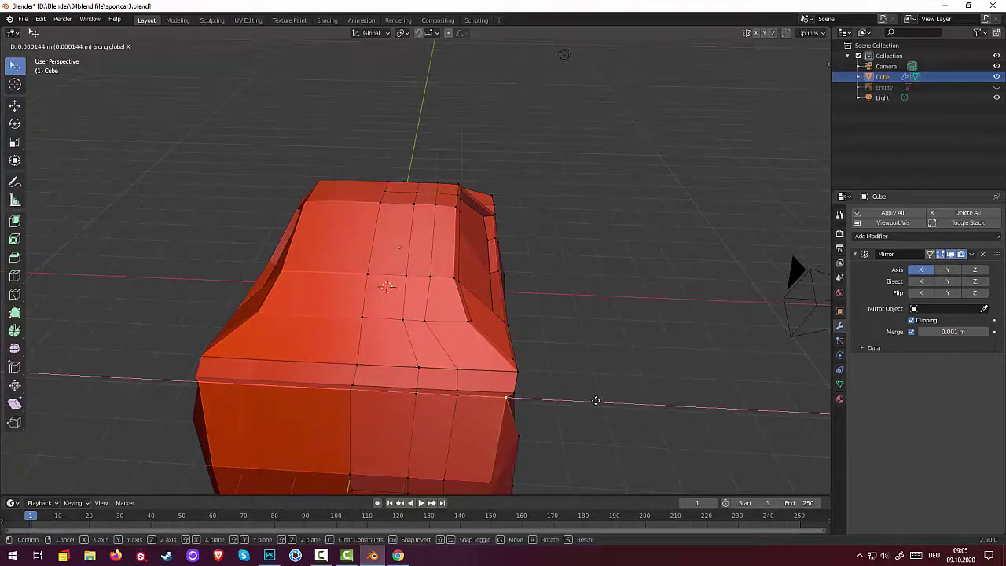
left_click(599, 403)
middle_click_drag(603, 413, 602, 382)
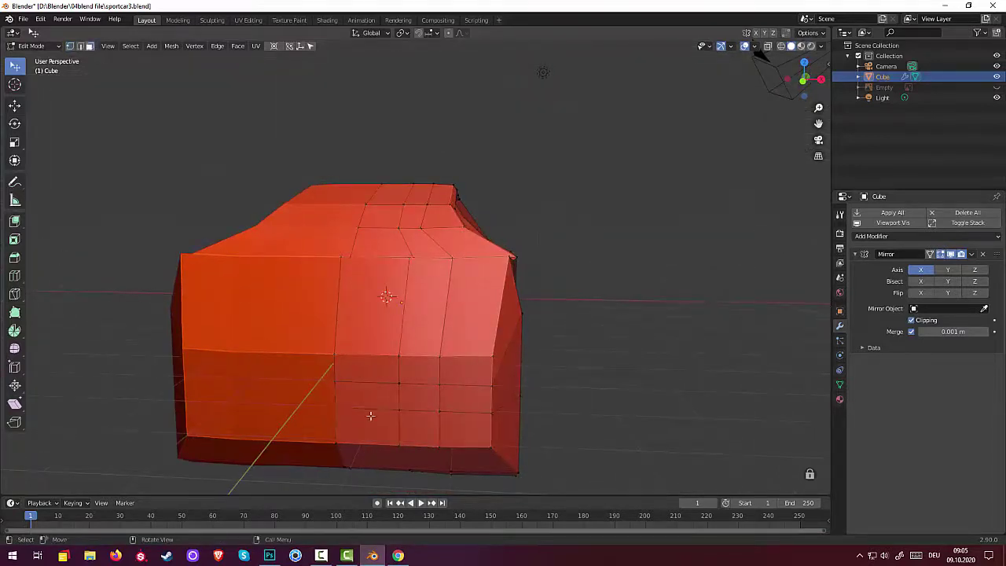
Select the lower rear-panel faces and push them 0.298 m into the body along Y
left_click(371, 389)
left_click(421, 400)
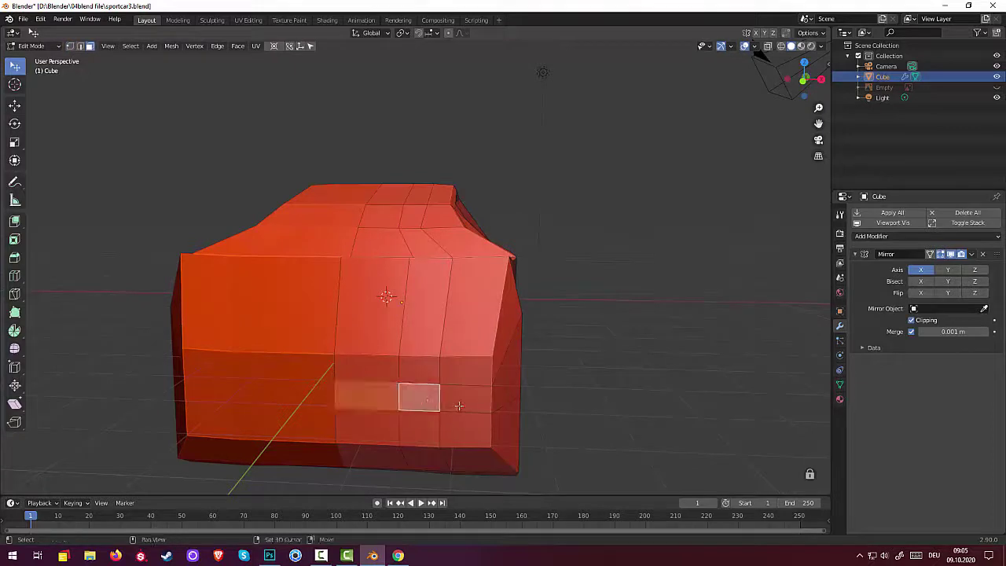
left_click(459, 406, "shift")
middle_click_drag(459, 405, 496, 440)
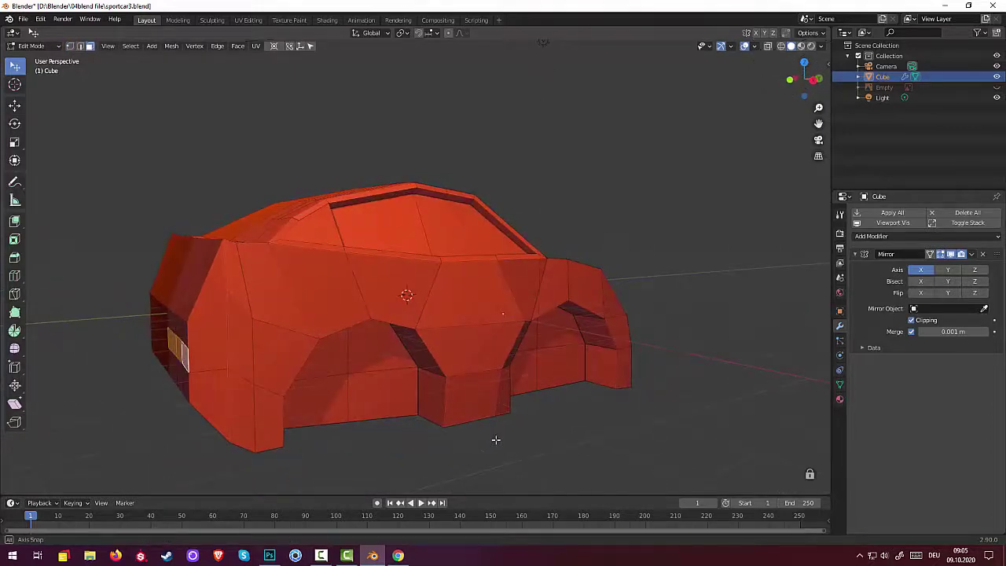
left_click(320, 556)
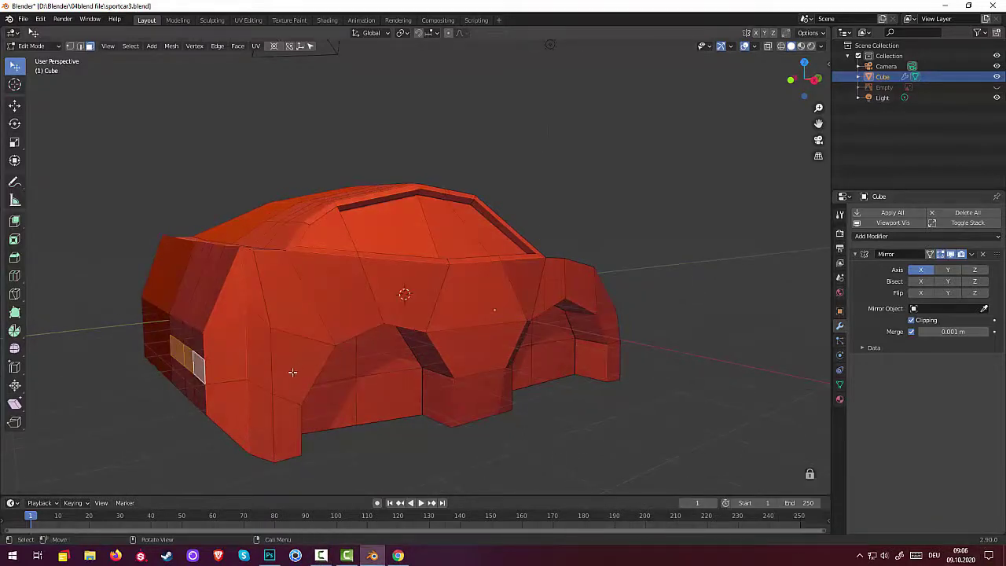
key("g")
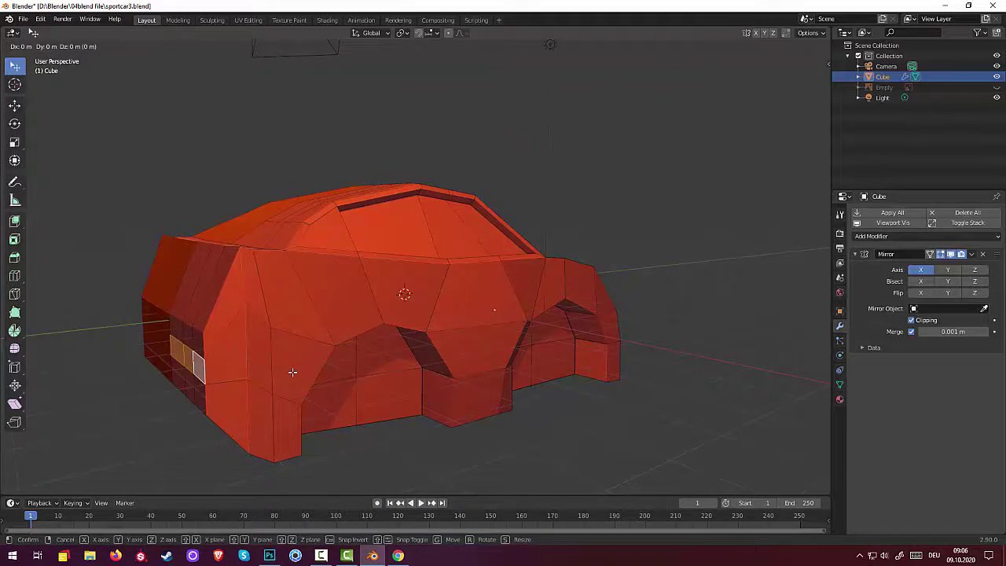
key("y")
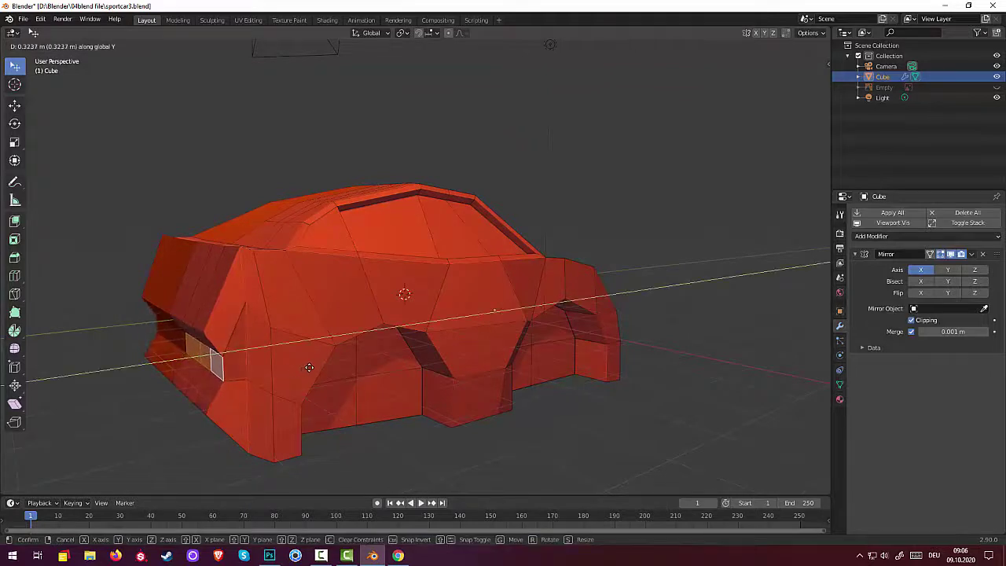
left_click(309, 366)
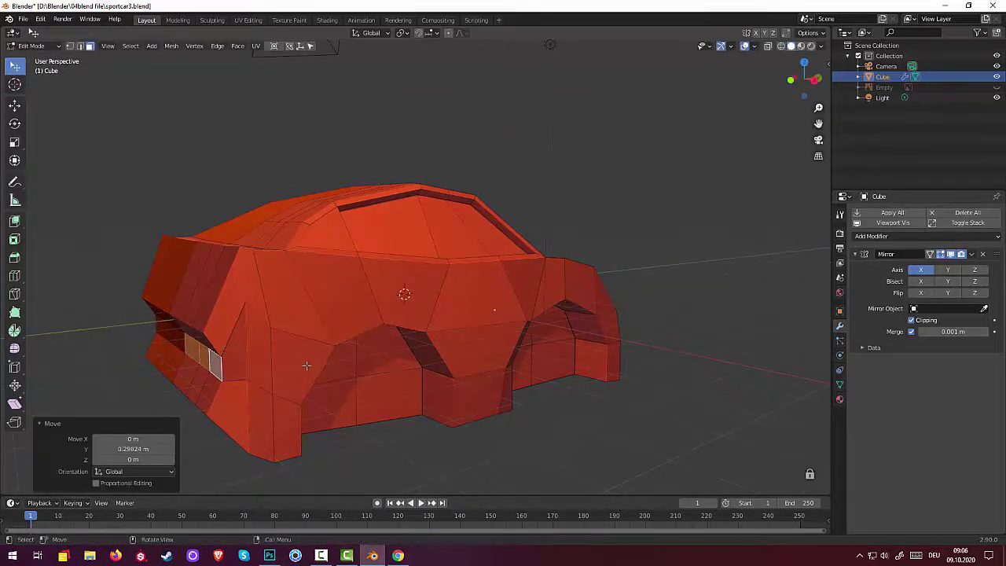
mouse_move(307, 367)
middle_mouse_down()
mouse_move(294, 343)
mouse_move(276, 349)
mouse_move(393, 364)
mouse_move(374, 355)
middle_mouse_up()
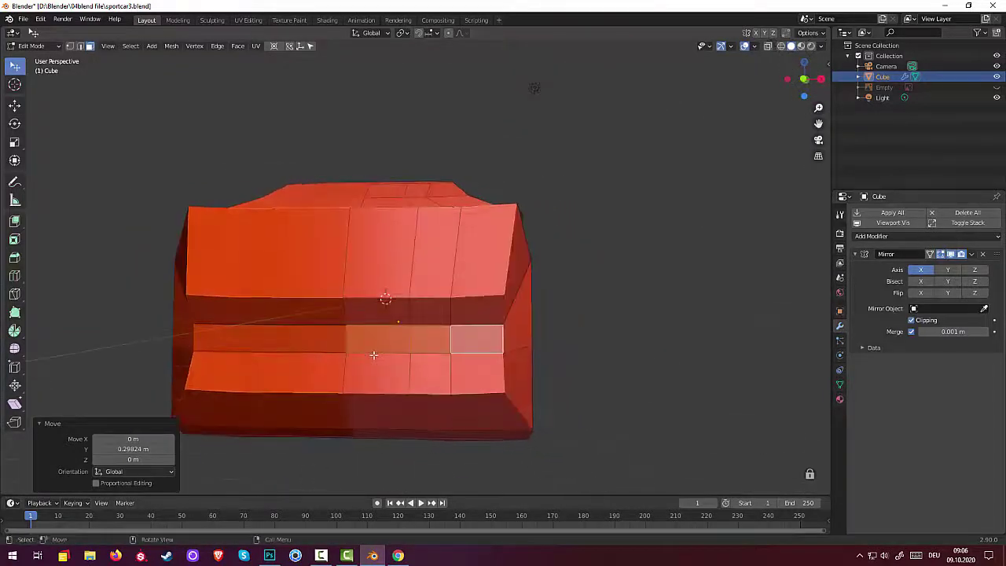
Lower the recessed strip about 0.13 m along Z
key("g")
key("z")
left_click(418, 348)
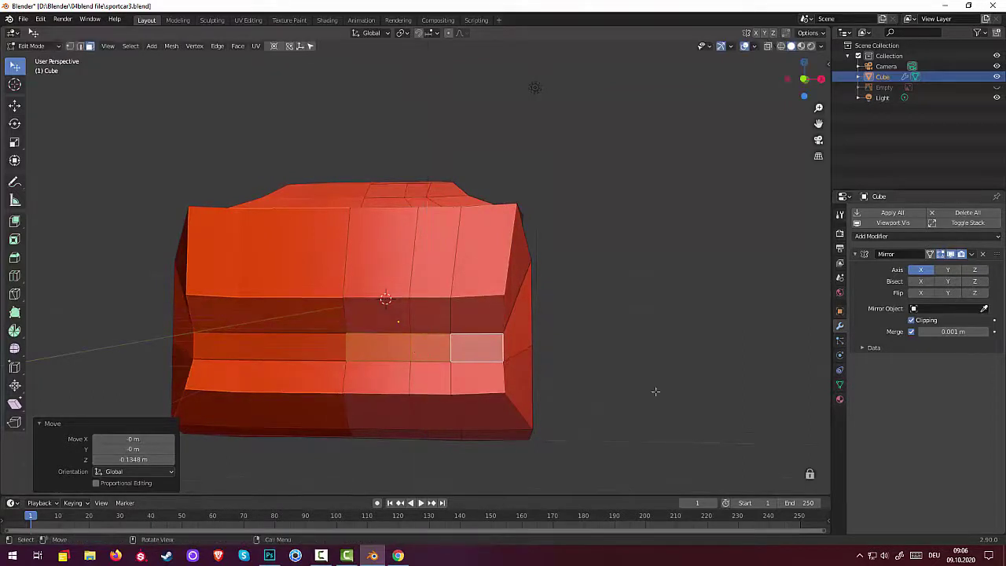
mouse_move(656, 391)
middle_mouse_down()
mouse_move(627, 382)
mouse_move(571, 398)
mouse_move(579, 386)
mouse_move(595, 393)
middle_mouse_up()
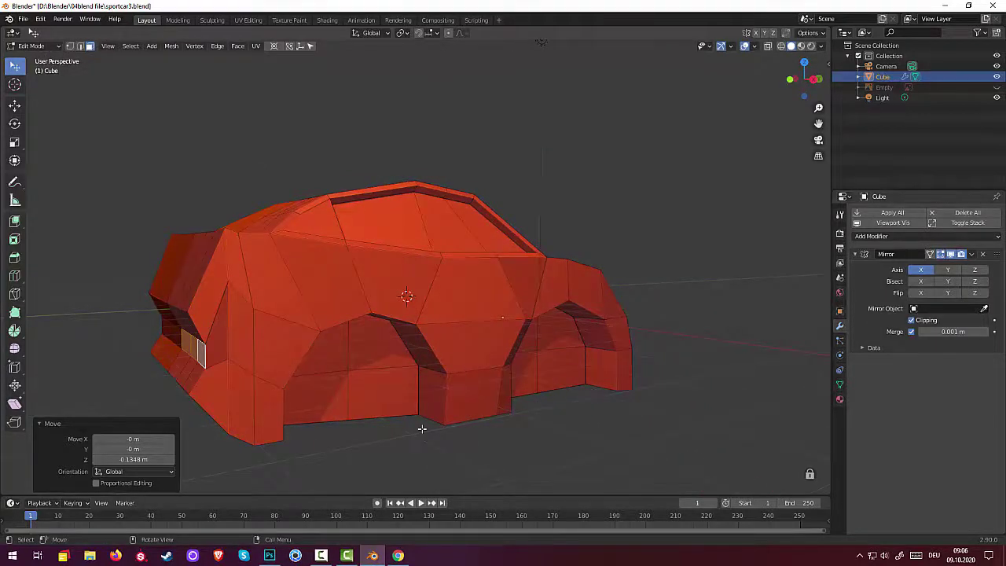
Shift the recess faces -0.09 m along Y, deselect them, and inspect the car
key("g")
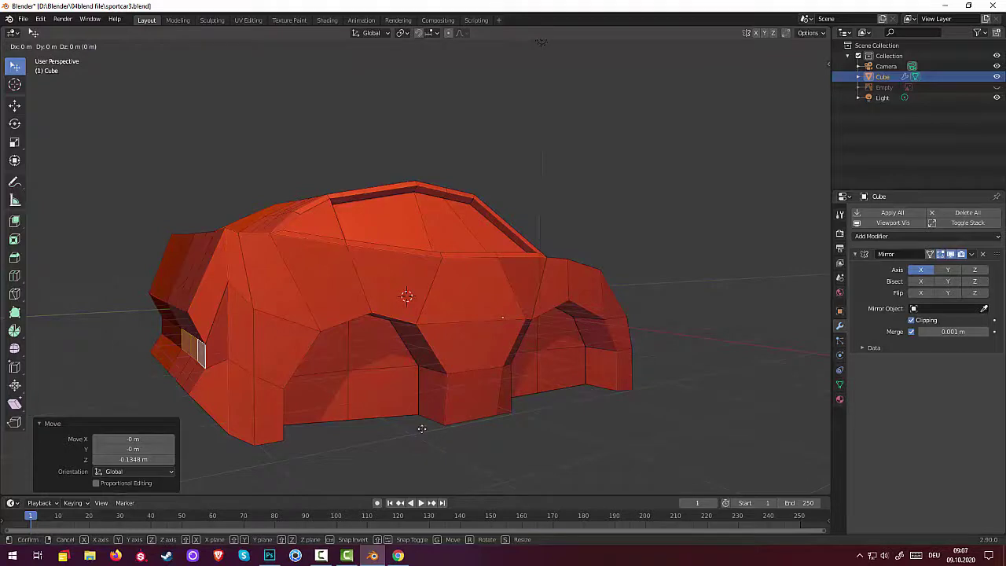
key("y")
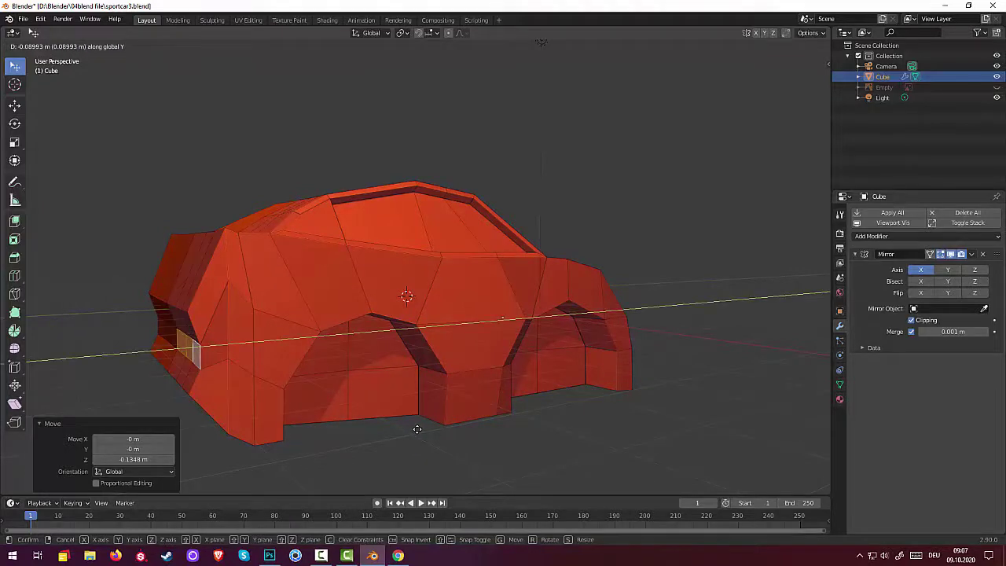
left_click(417, 427)
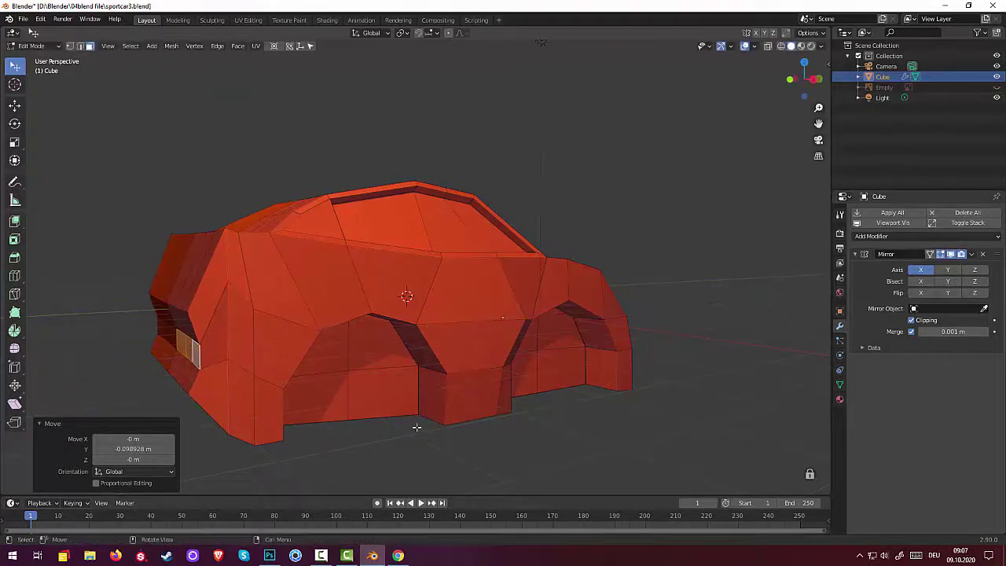
mouse_move(416, 427)
middle_mouse_down()
mouse_move(472, 386)
mouse_move(503, 407)
middle_mouse_up()
left_click(619, 434)
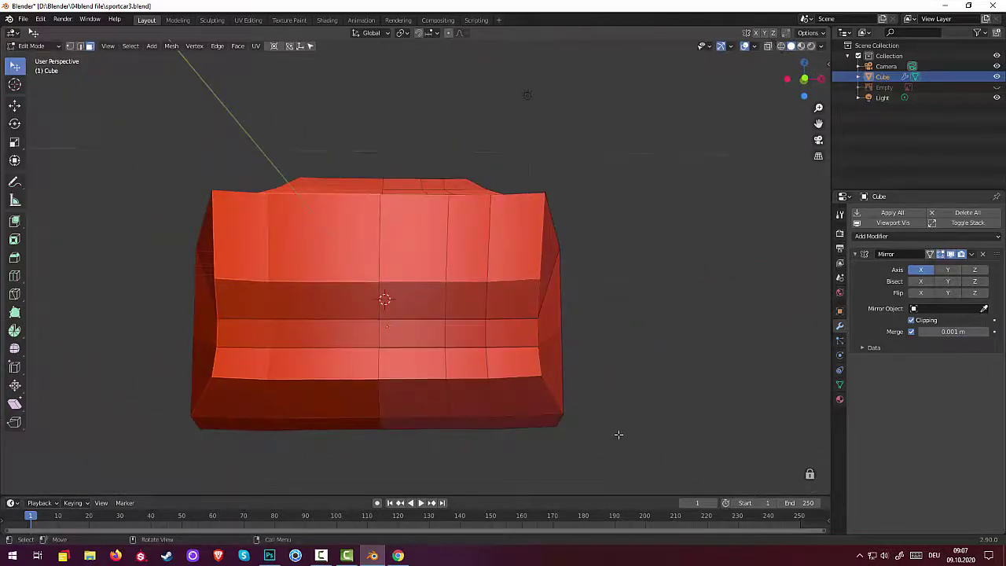
mouse_move(618, 435)
middle_mouse_down()
mouse_move(687, 434)
mouse_move(550, 437)
middle_mouse_up()
scroll(549, 435, "up", 1)
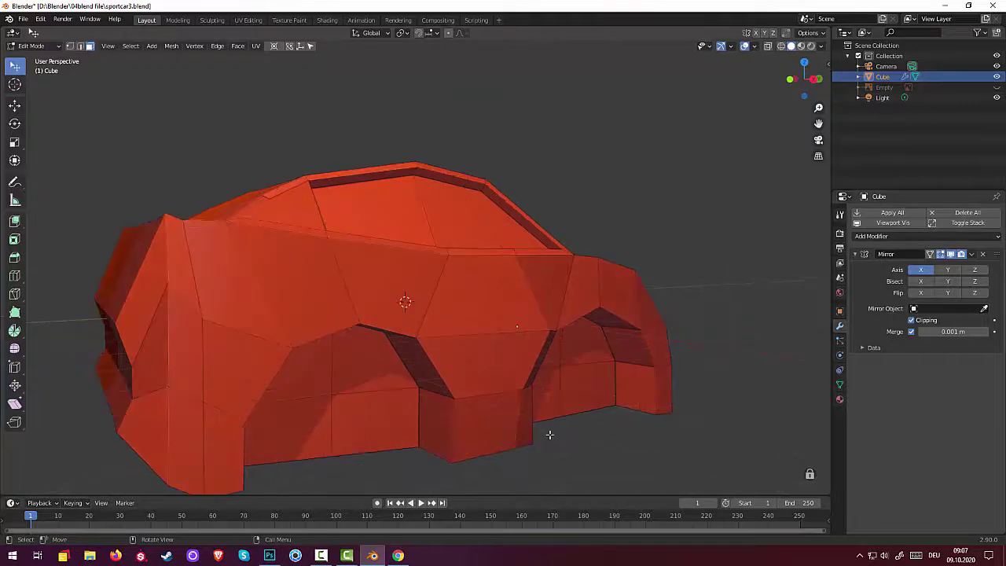
mouse_move(557, 396)
middle_mouse_down()
mouse_move(640, 359)
mouse_move(616, 338)
mouse_move(573, 375)
mouse_move(593, 385)
middle_mouse_up()
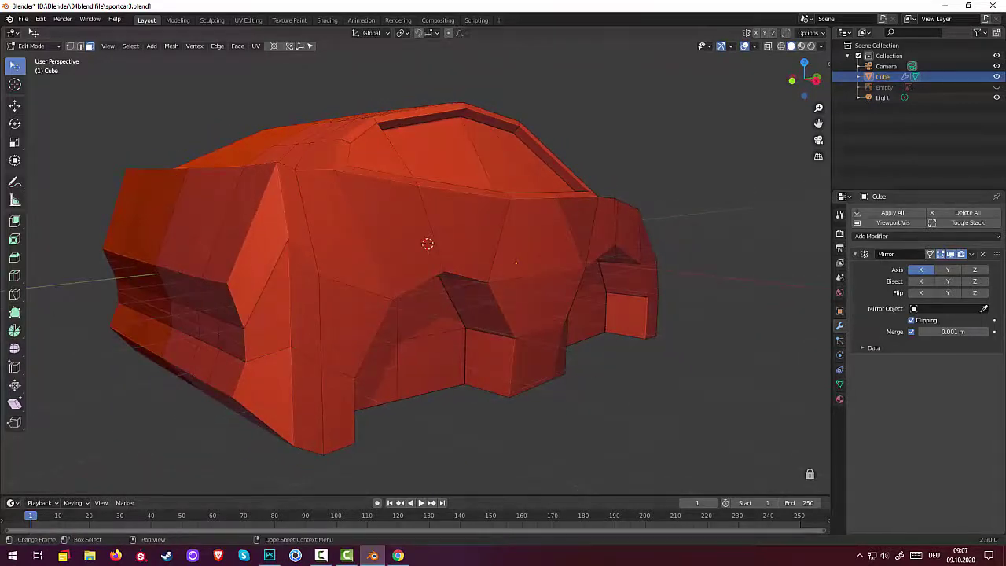
mouse_move(398, 556)
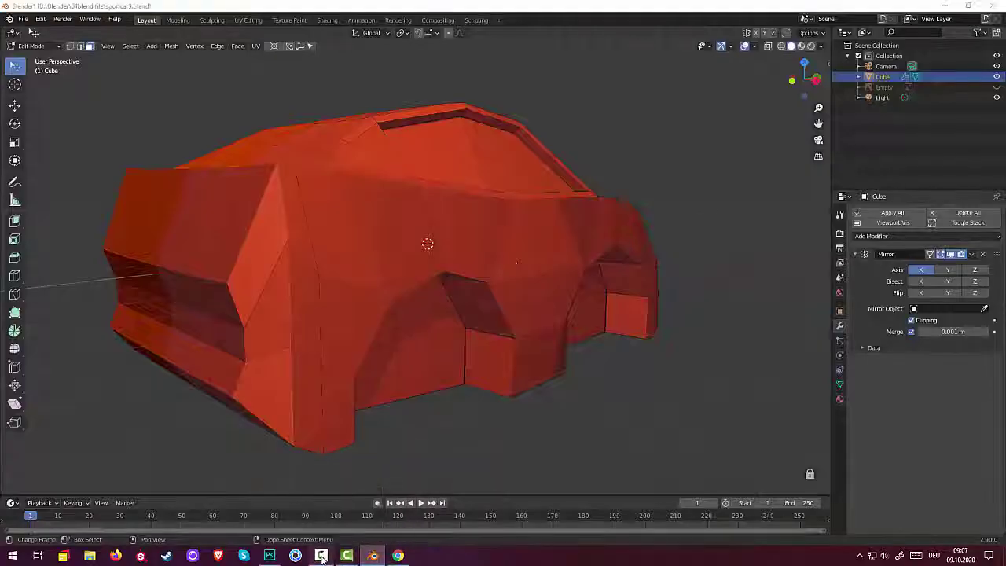
left_click(322, 556)
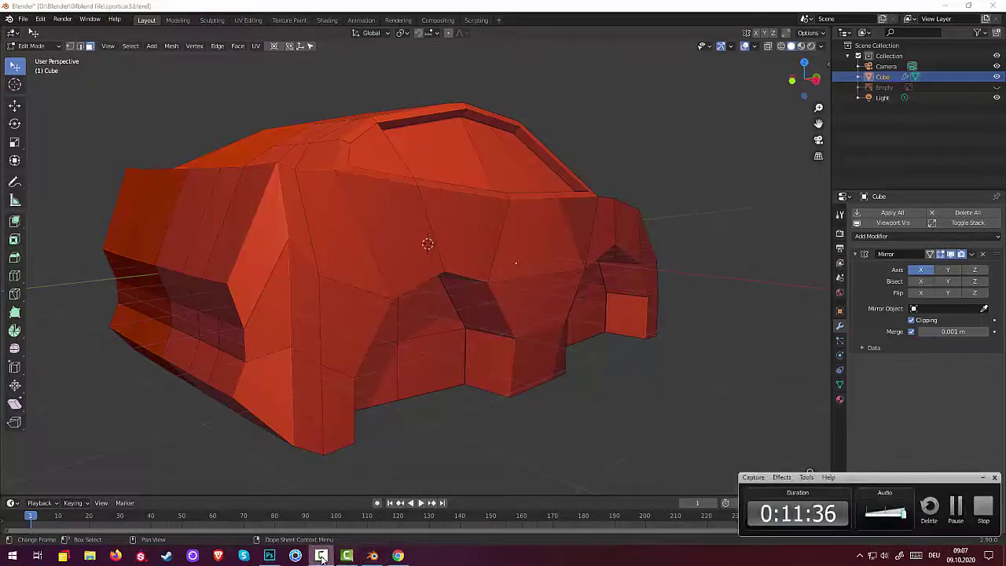